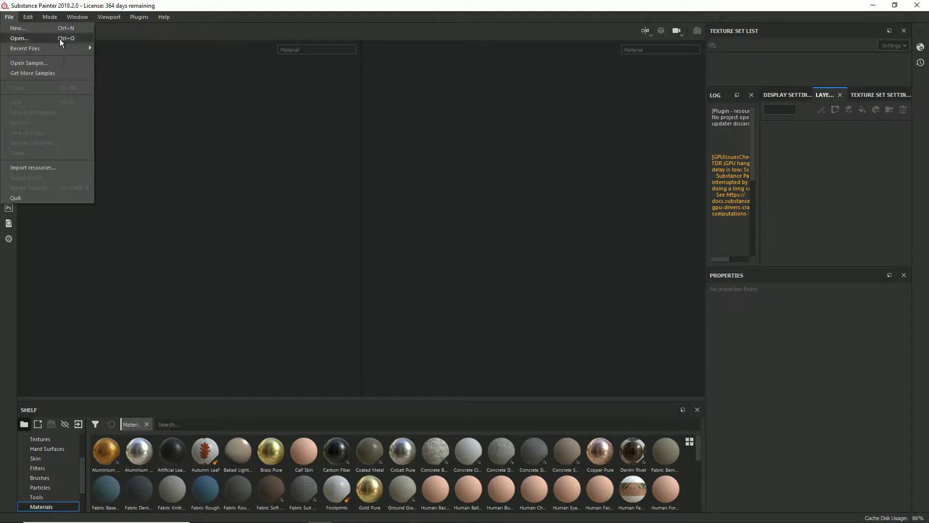
Step: Start a new project using the Unreal Engine 4 template with a document resolution of 4096
{"action": "left_click", "coordinate": [14, 28]}
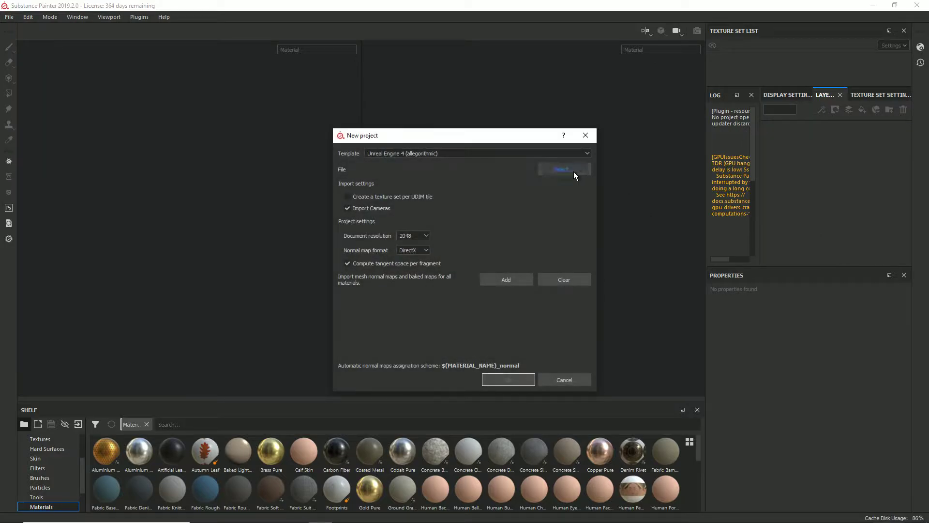
{"action": "left_click", "coordinate": [454, 151]}
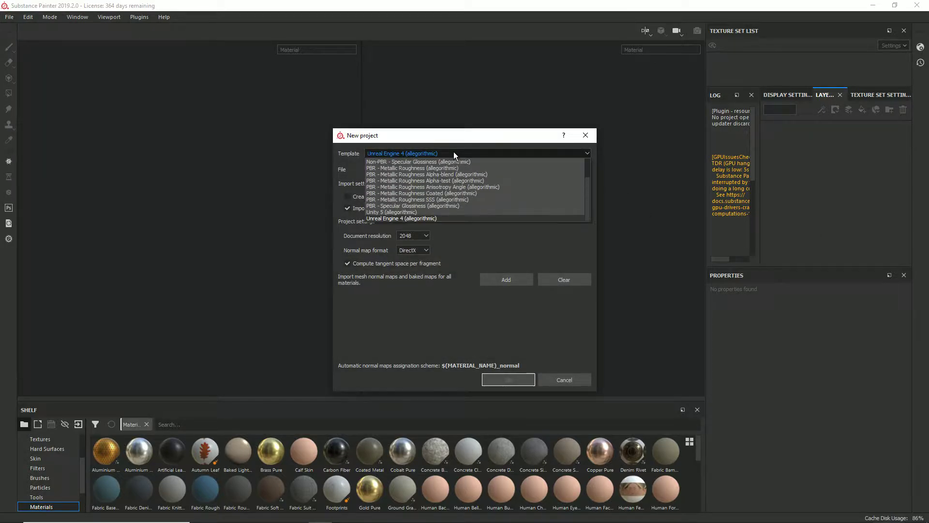
{"action": "left_click", "coordinate": [387, 153]}
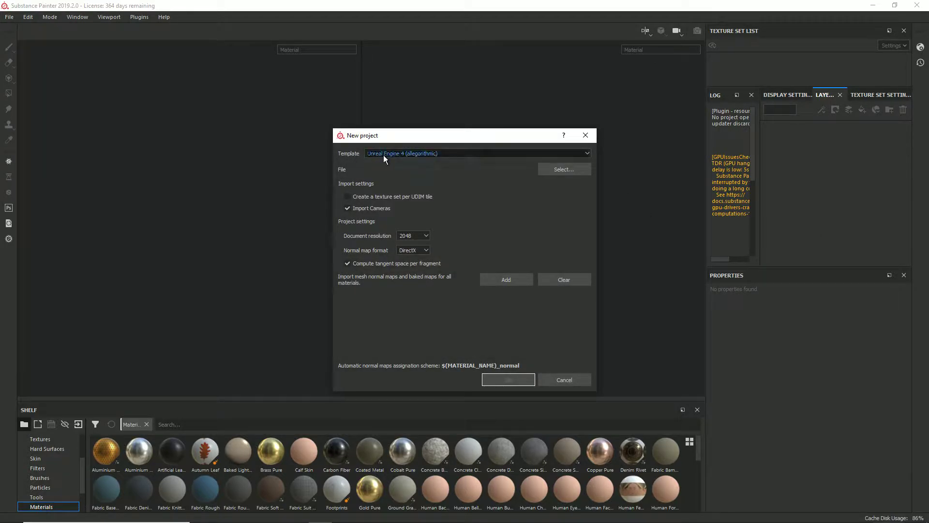
{"action": "left_click", "coordinate": [417, 236]}
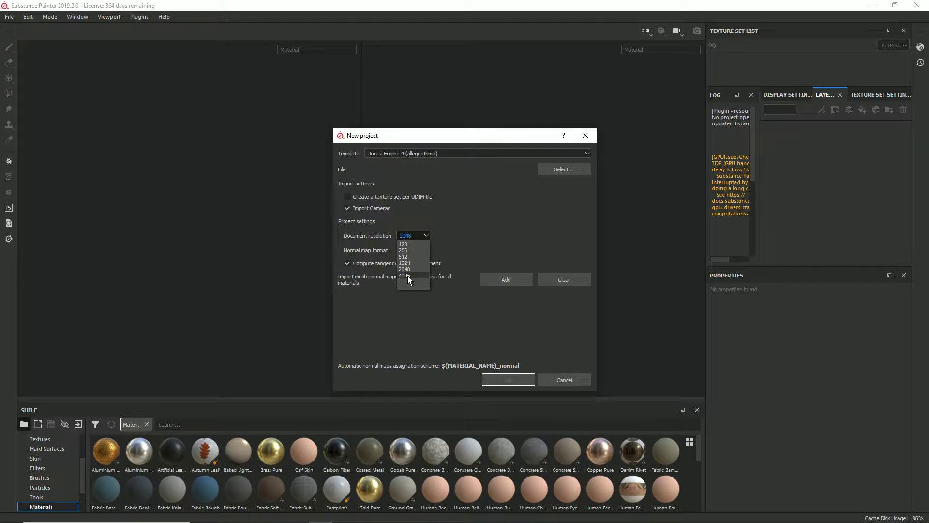
{"action": "left_click", "coordinate": [408, 276]}
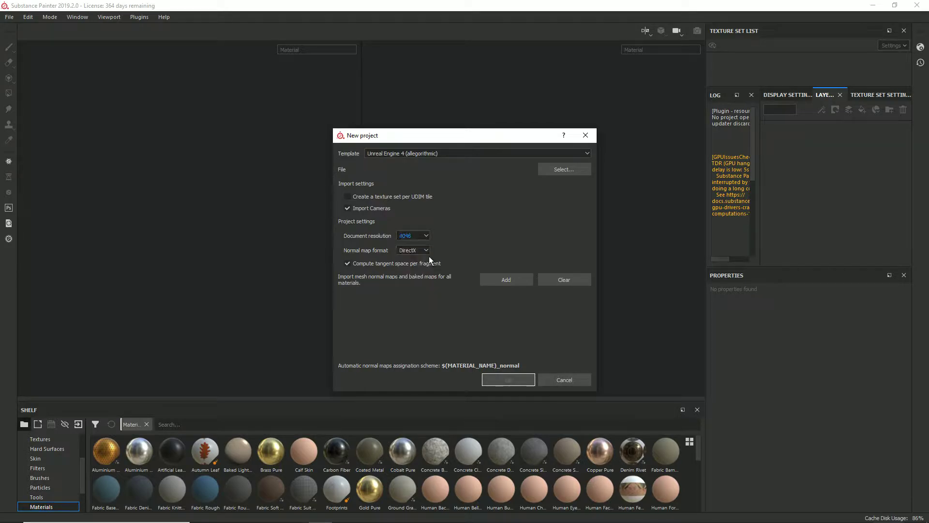
Step: Choose the SM_Die mesh from the Documents folder and create the project
{"action": "left_click", "coordinate": [562, 170]}
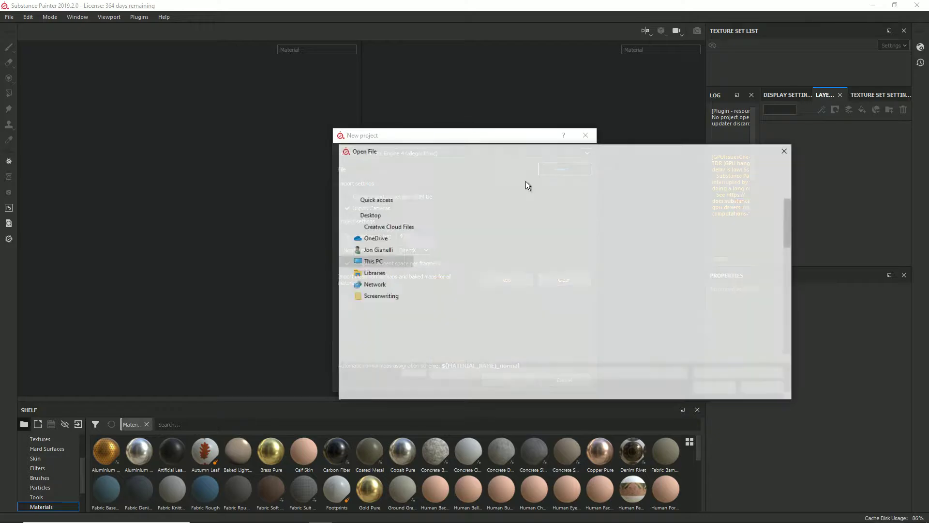
{"action": "scroll", "coordinate": [473, 274], "scroll_direction": "down", "scroll_amount": 5}
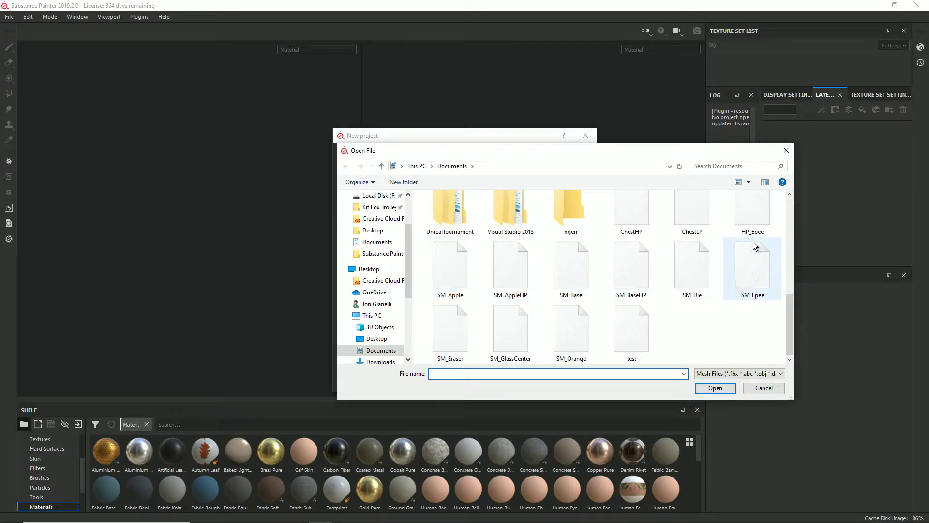
{"action": "double_click", "coordinate": [680, 279]}
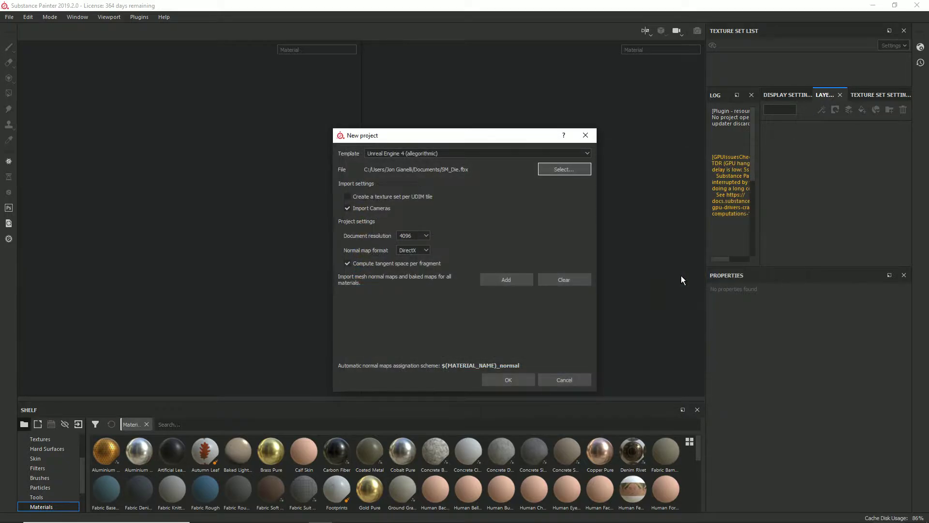
{"action": "left_click", "coordinate": [508, 379]}
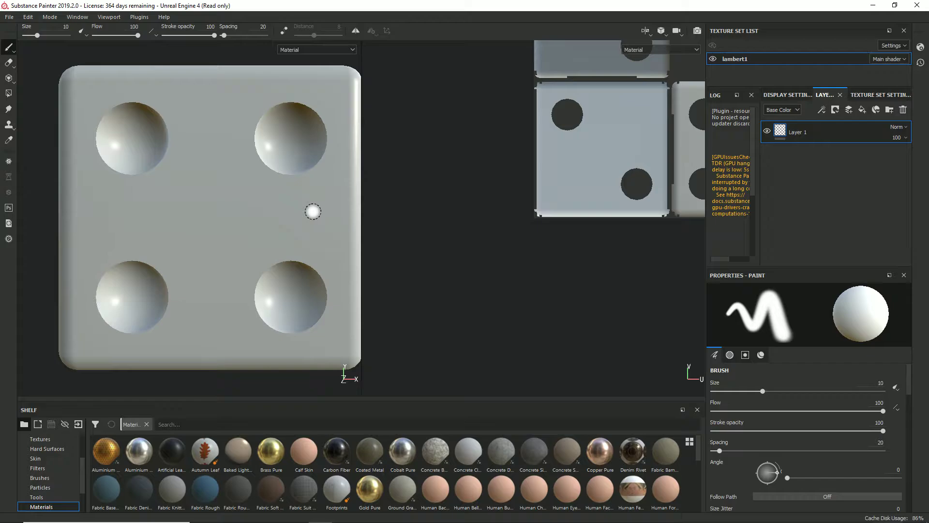
Step: Examine the die model from several angles together with its UV layout
{"action": "right_click_drag", "start_coordinate": [313, 211], "coordinate": [219, 228], "text": "alt"}
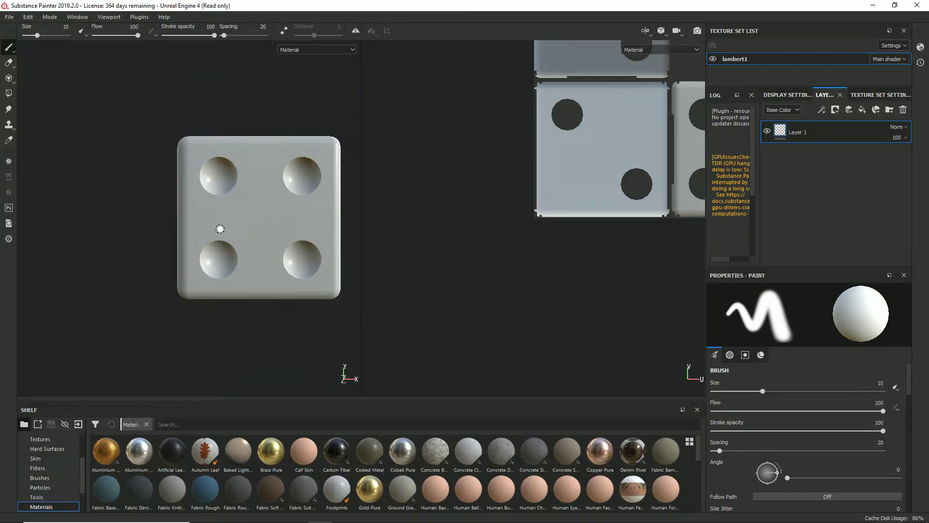
{"action": "left_click_drag", "start_coordinate": [220, 227], "coordinate": [263, 259], "text": "alt"}
{"action": "middle_click_drag", "start_coordinate": [585, 146], "coordinate": [375, 263], "text": "alt"}
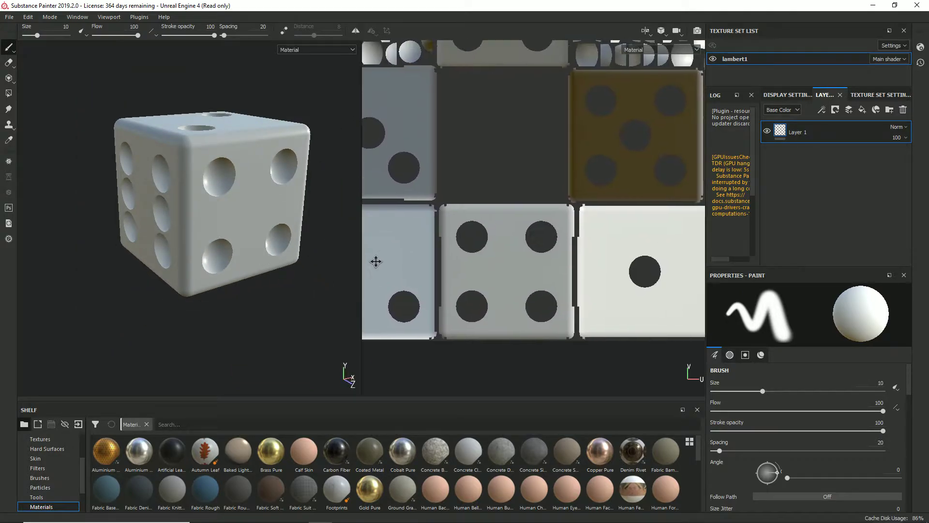
{"action": "middle_click_drag", "start_coordinate": [479, 222], "coordinate": [556, 220], "text": "alt"}
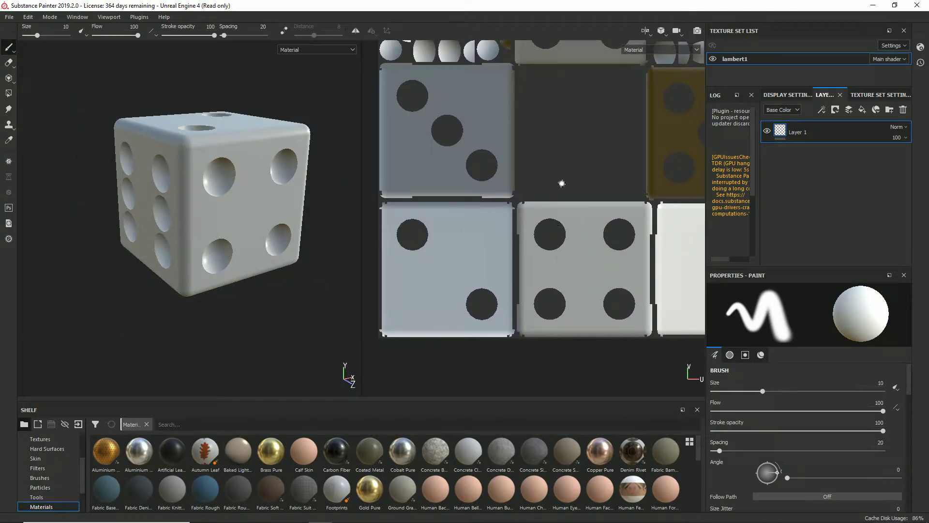
{"action": "middle_click_drag", "start_coordinate": [560, 182], "coordinate": [523, 208], "text": "alt"}
{"action": "left_click_drag", "start_coordinate": [293, 192], "coordinate": [216, 209], "text": "alt"}
{"action": "right_click_drag", "start_coordinate": [216, 210], "coordinate": [219, 150], "text": "alt"}
{"action": "middle_click_drag", "start_coordinate": [219, 151], "coordinate": [272, 210], "text": "alt"}
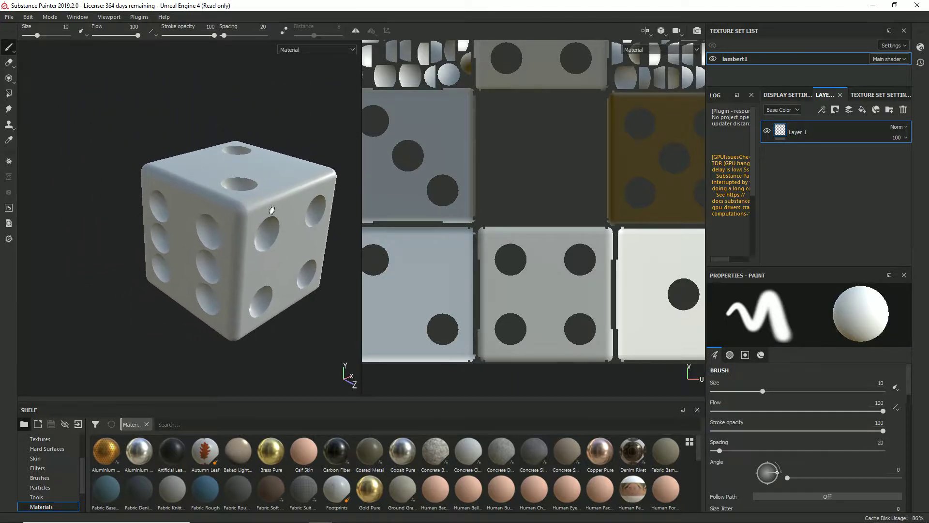
{"action": "mouse_move", "coordinate": [271, 210]}
{"action": "left_mouse_down", "text": "alt"}
{"action": "mouse_move", "coordinate": [264, 248]}
{"action": "mouse_move", "coordinate": [288, 211]}
{"action": "mouse_move", "coordinate": [276, 218]}
{"action": "left_mouse_up", "text": "alt"}
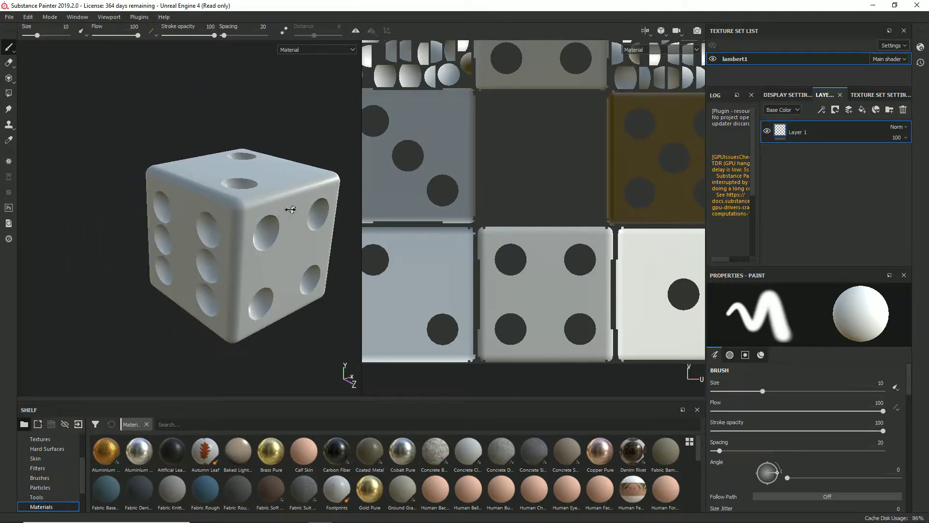
Step: Rotate the environment lighting around the die and frame the complete UV layout
{"action": "mouse_move", "coordinate": [290, 209]}
{"action": "right_mouse_down", "text": "shift"}
{"action": "mouse_move", "coordinate": [160, 228]}
{"action": "mouse_move", "coordinate": [259, 214]}
{"action": "right_mouse_up", "text": "shift"}
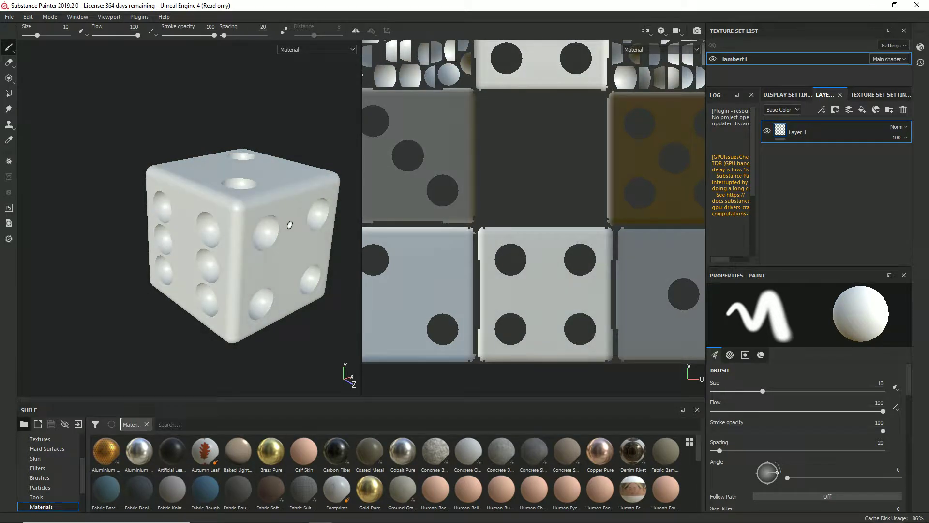
{"action": "left_click_drag", "start_coordinate": [213, 250], "coordinate": [218, 270], "text": "alt"}
{"action": "scroll", "coordinate": [547, 183], "scroll_direction": "down", "scroll_amount": 4}
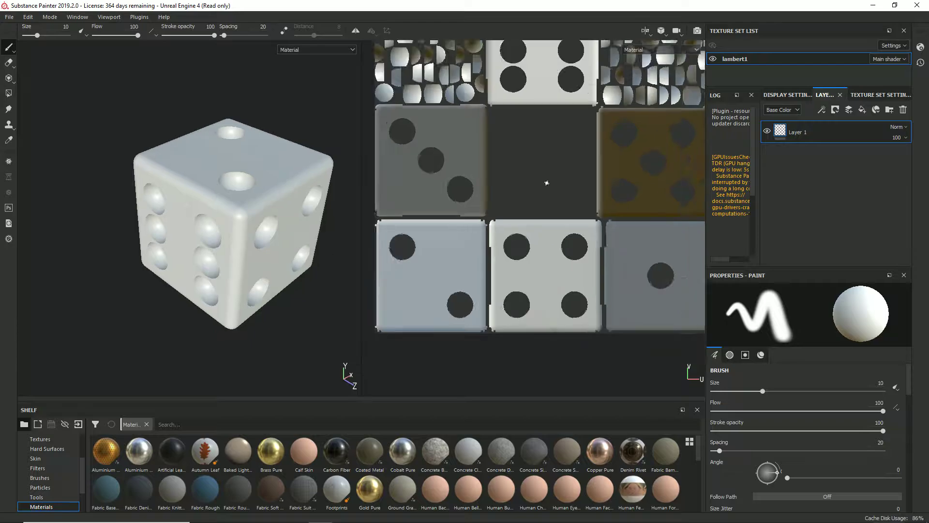
{"action": "middle_click_drag", "start_coordinate": [550, 172], "coordinate": [503, 227], "text": "alt"}
{"action": "scroll", "coordinate": [513, 159], "scroll_direction": "up", "scroll_amount": 2}
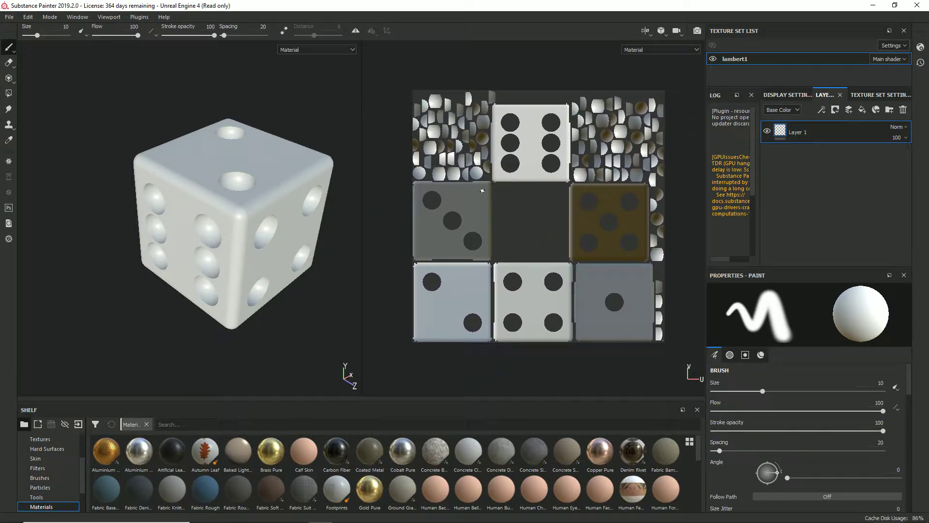
Step: Paint a test stroke around the centre pip of the three-pip face in the UV layout with the size 10 brush
{"action": "right_click", "coordinate": [542, 237]}
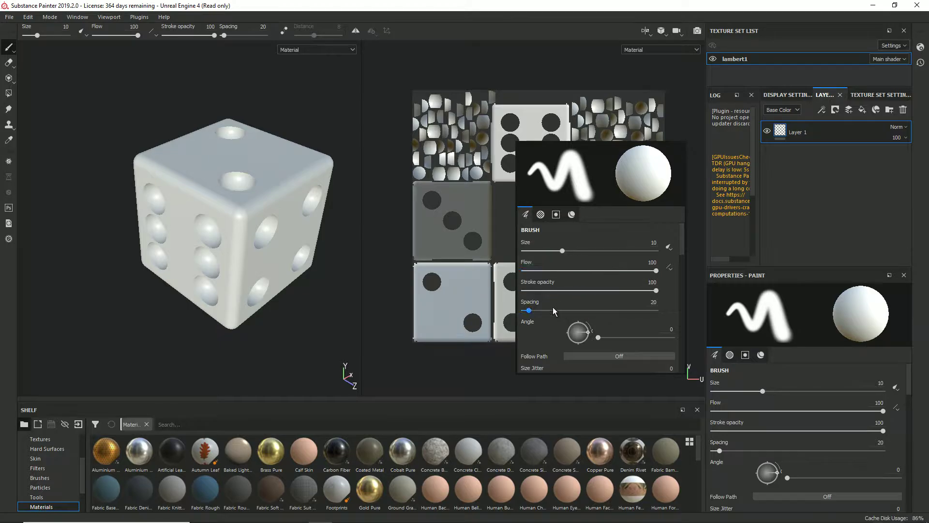
{"action": "scroll", "coordinate": [553, 307], "scroll_direction": "down", "scroll_amount": 5}
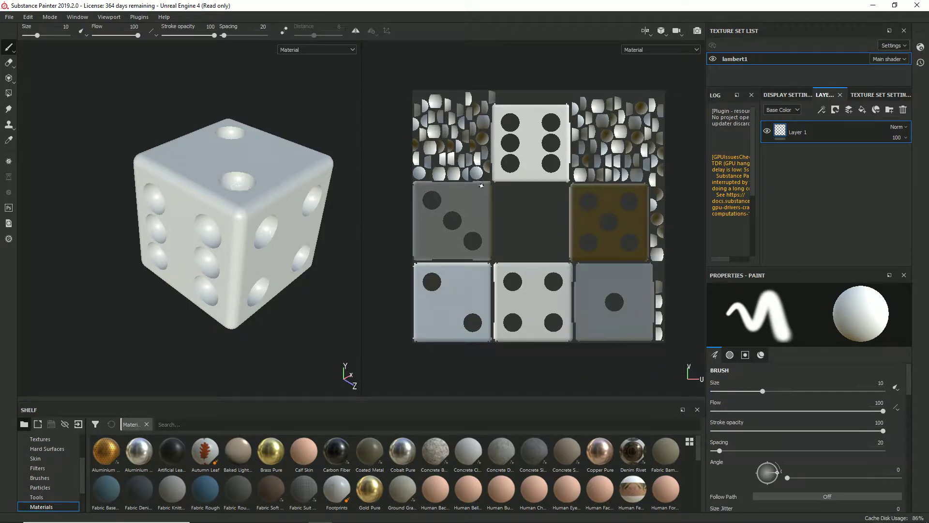
{"action": "scroll", "coordinate": [481, 185], "scroll_direction": "up", "scroll_amount": 2}
{"action": "mouse_move", "coordinate": [439, 220]}
{"action": "left_mouse_down"}
{"action": "mouse_move", "coordinate": [397, 237]}
{"action": "mouse_move", "coordinate": [465, 240]}
{"action": "mouse_move", "coordinate": [401, 264]}
{"action": "mouse_move", "coordinate": [466, 246]}
{"action": "left_mouse_up"}
{"action": "scroll", "coordinate": [428, 240], "scroll_direction": "down", "scroll_amount": 4}
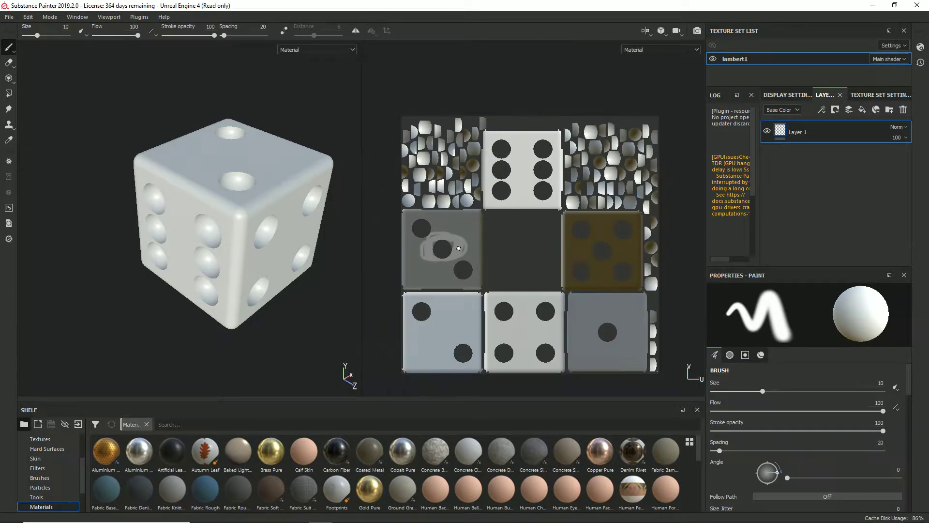
{"action": "scroll", "coordinate": [467, 223], "scroll_direction": "up", "scroll_amount": 5}
{"action": "scroll", "coordinate": [467, 223], "scroll_direction": "down", "scroll_amount": 2}
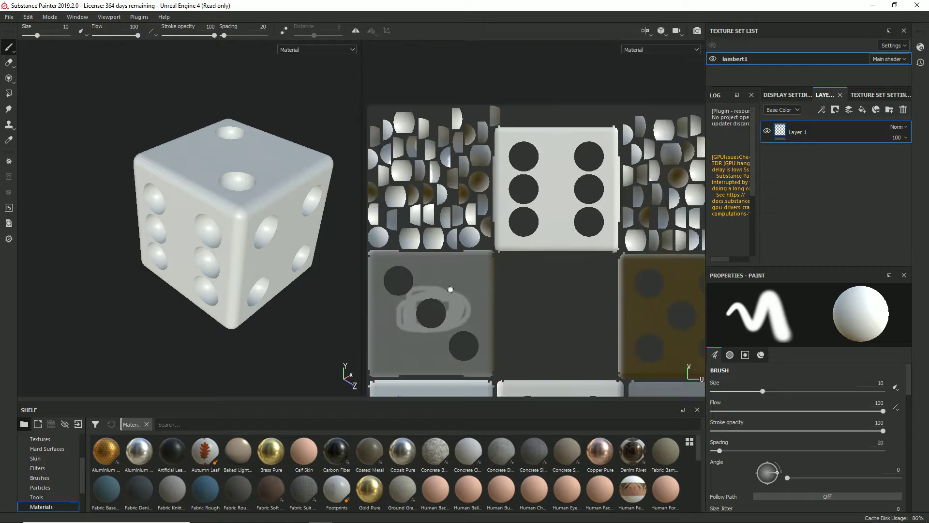
Step: Set the brush size to 28.1 and paint a wider test stroke over the three-pip face
{"action": "right_click", "coordinate": [450, 290]}
{"action": "scroll", "coordinate": [485, 362], "scroll_direction": "up", "scroll_amount": 5}
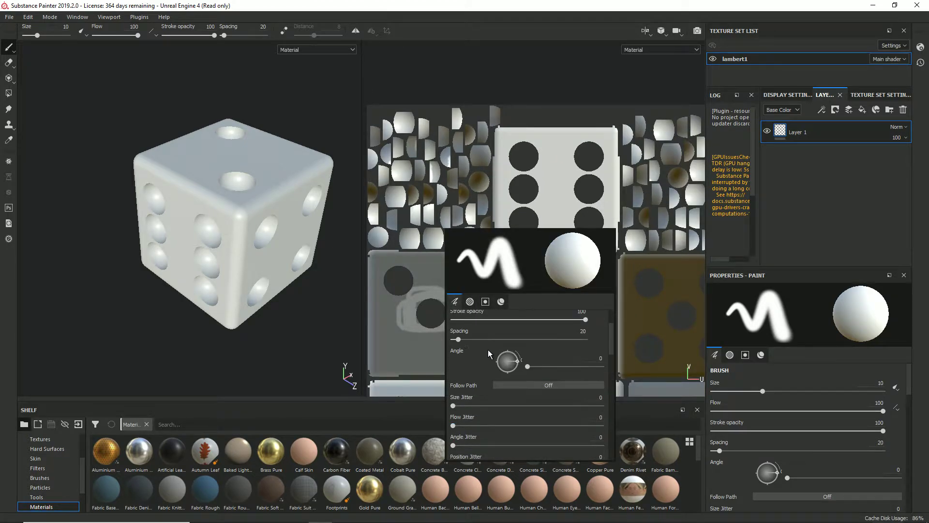
{"action": "left_click_drag", "start_coordinate": [492, 337], "coordinate": [523, 341]}
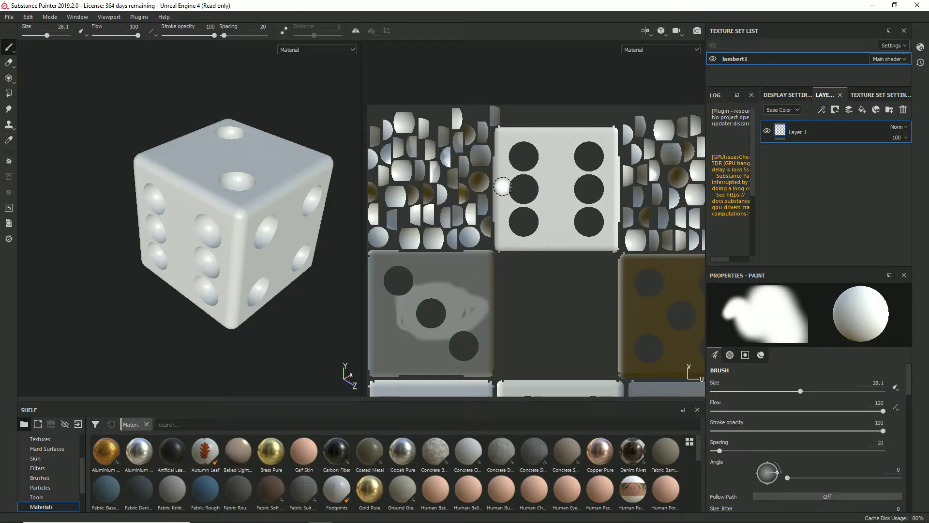
Step: Undo the test strokes on the three-pip face
{"action": "key", "text": "alt+z"}
{"action": "key", "text": "alt+z"}
{"action": "key", "text": "ctrl+z"}
{"action": "key", "text": "ctrl+z"}
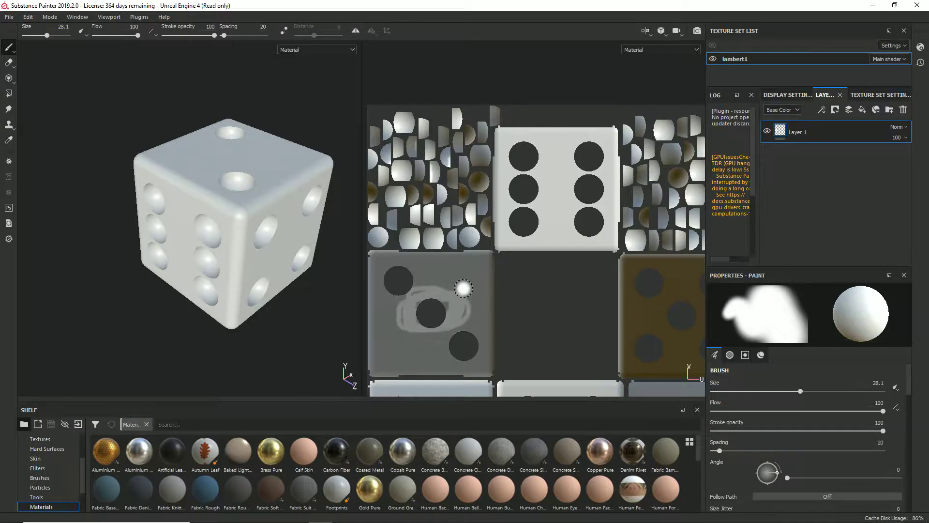
Step: Set the paint brush's alignment to UV
{"action": "right_click", "coordinate": [464, 286]}
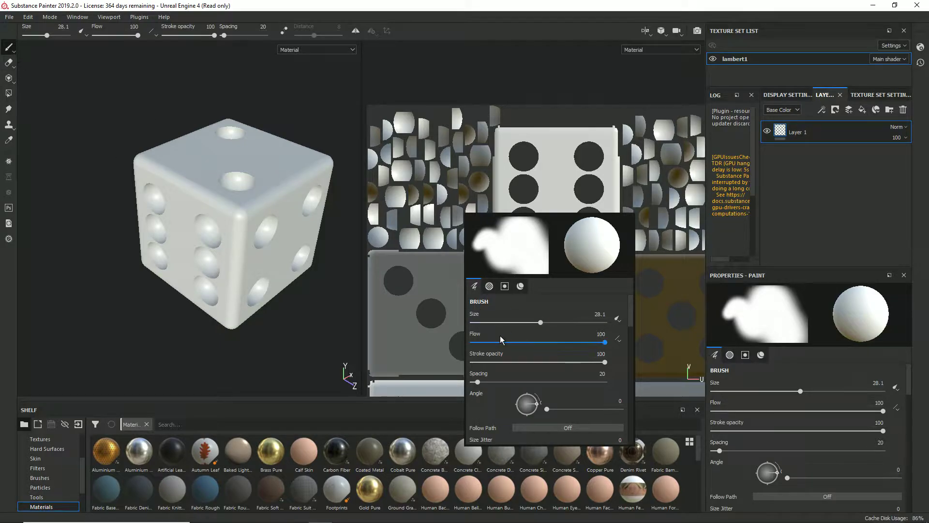
{"action": "scroll", "coordinate": [501, 335], "scroll_direction": "down", "scroll_amount": 5}
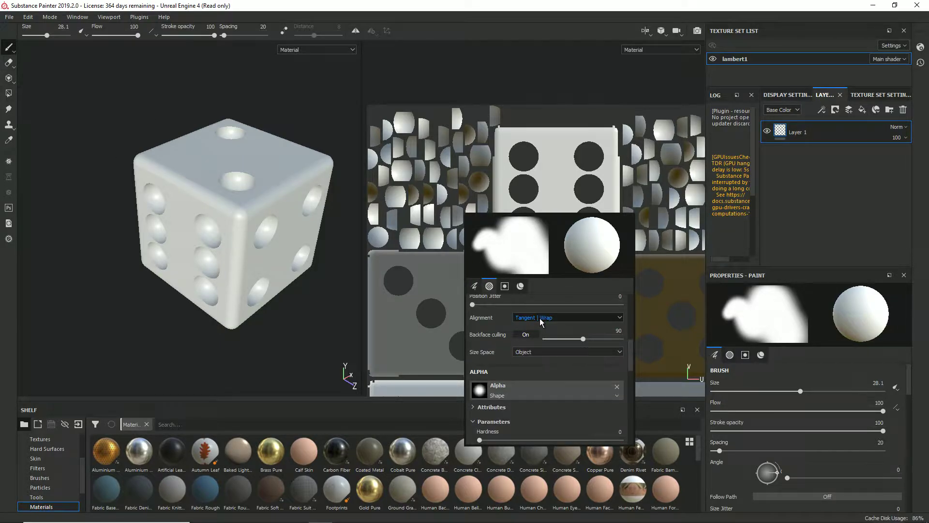
{"action": "left_click", "coordinate": [540, 322]}
{"action": "left_click", "coordinate": [545, 345]}
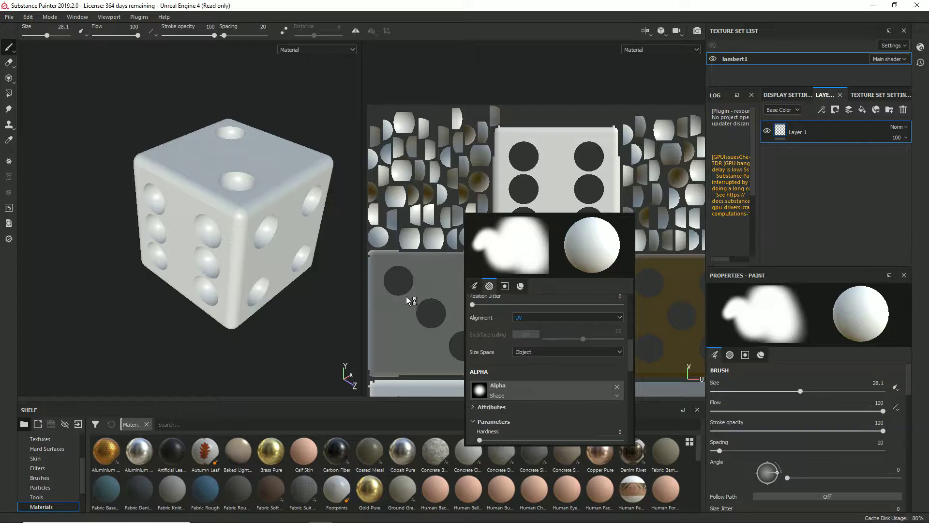
Step: Try the UV-aligned brush on the three-pip face in the UV layout and the four-pip face in 3D, undoing both strokes
{"action": "mouse_move", "coordinate": [406, 300]}
{"action": "left_mouse_down"}
{"action": "mouse_move", "coordinate": [442, 301]}
{"action": "mouse_move", "coordinate": [455, 334]}
{"action": "mouse_move", "coordinate": [406, 329]}
{"action": "mouse_move", "coordinate": [422, 311]}
{"action": "mouse_move", "coordinate": [443, 328]}
{"action": "left_mouse_up"}
{"action": "key", "text": "ctrl"}
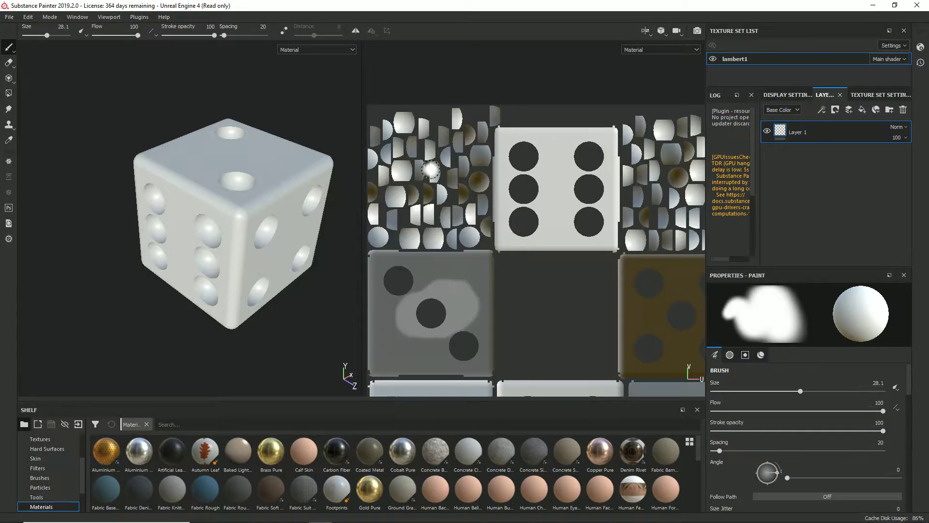
{"action": "key", "text": "ctrl+z"}
{"action": "mouse_move", "coordinate": [293, 239]}
{"action": "left_mouse_down", "text": "alt"}
{"action": "mouse_move", "coordinate": [268, 215]}
{"action": "mouse_move", "coordinate": [277, 212]}
{"action": "mouse_move", "coordinate": [226, 196]}
{"action": "mouse_move", "coordinate": [240, 232]}
{"action": "mouse_move", "coordinate": [257, 224]}
{"action": "mouse_move", "coordinate": [237, 197]}
{"action": "mouse_move", "coordinate": [269, 207]}
{"action": "mouse_move", "coordinate": [249, 209]}
{"action": "mouse_move", "coordinate": [261, 208]}
{"action": "left_mouse_up", "text": "alt"}
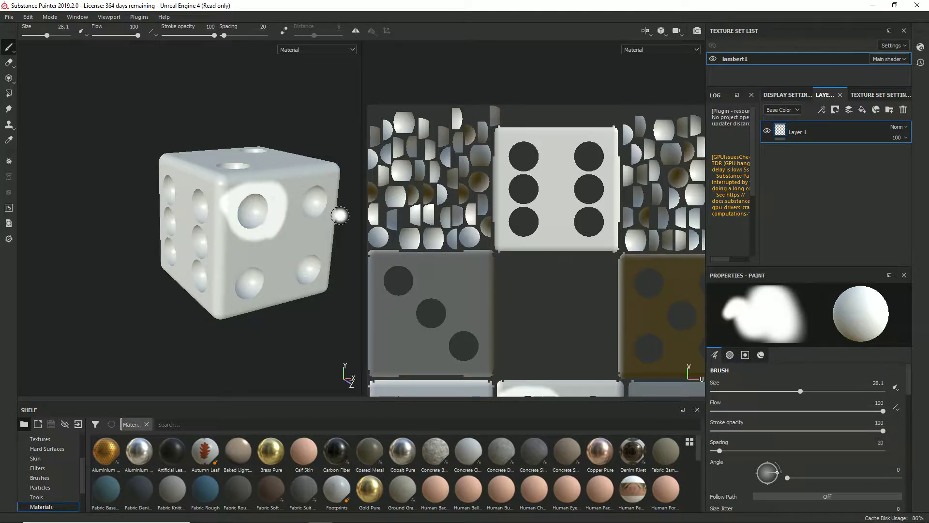
{"action": "key", "text": "ctrl+z"}
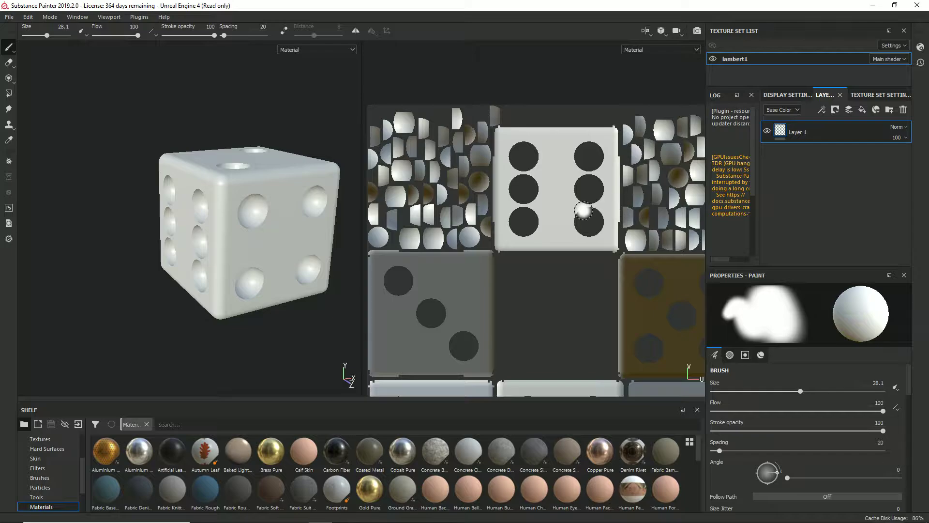
Step: Review the brush's spacing, angle, jitter and alignment settings
{"action": "key", "text": "p"}
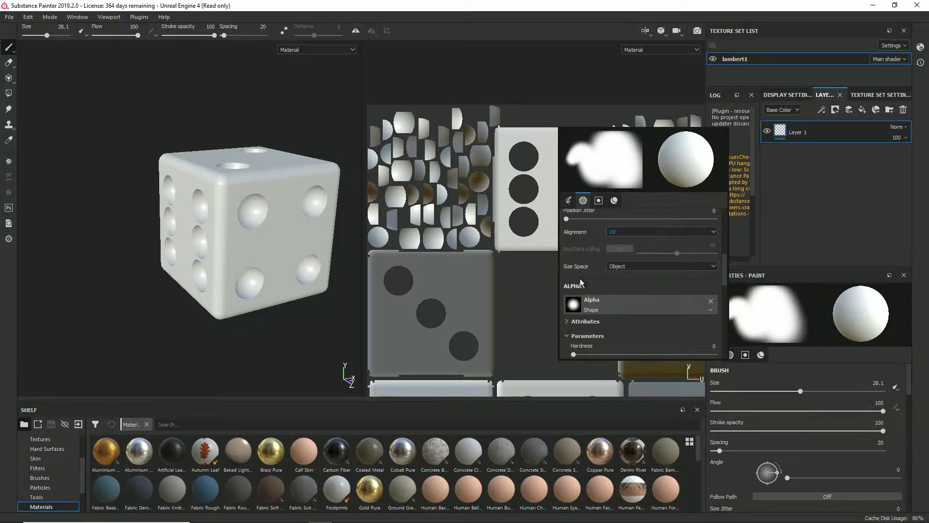
{"action": "scroll", "coordinate": [580, 282], "scroll_direction": "up", "scroll_amount": 6}
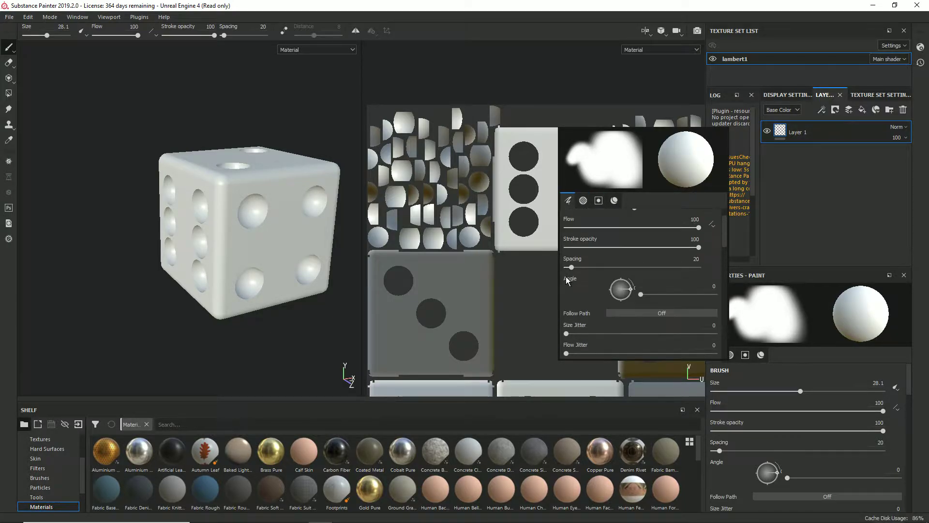
{"action": "scroll", "coordinate": [566, 280], "scroll_direction": "down", "scroll_amount": 3}
{"action": "scroll", "coordinate": [574, 308], "scroll_direction": "down", "scroll_amount": 2}
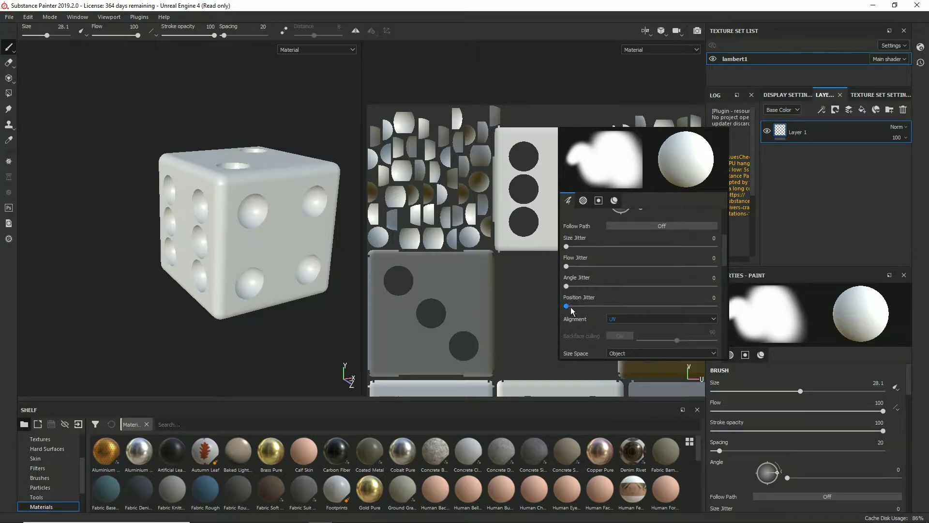
{"action": "right_click", "coordinate": [522, 271]}
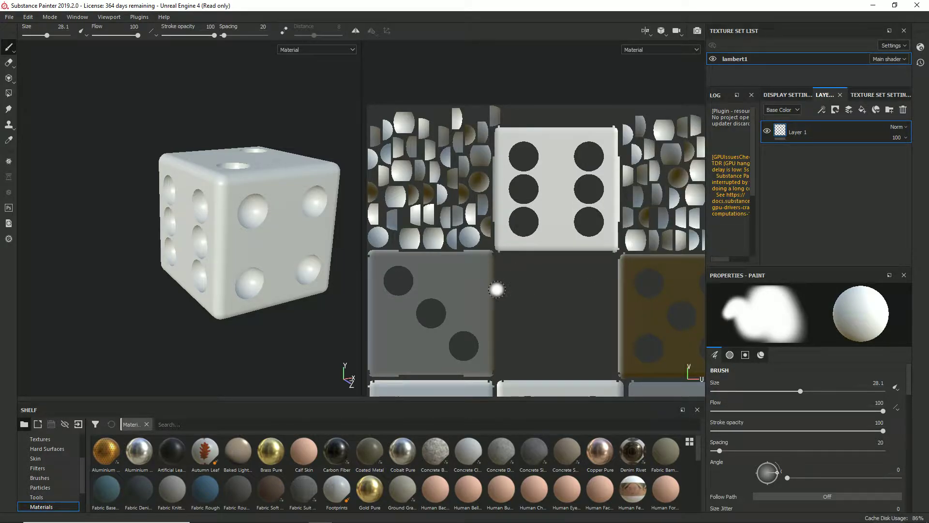
{"action": "middle_click_drag", "start_coordinate": [596, 294], "coordinate": [522, 223]}
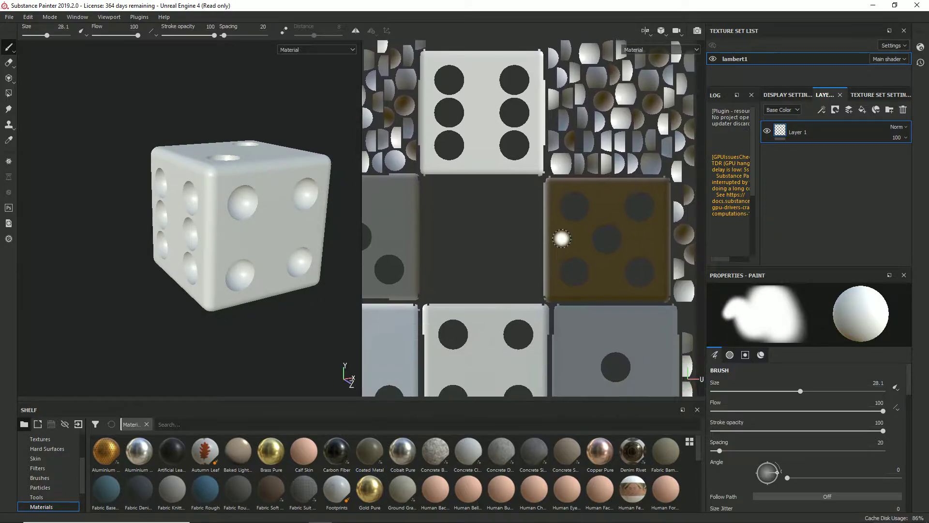
Step: Browse the shelf's materials and preview the plastic ones, such as Plastic Glossy Pure, Plastic Matte Pure and Plastic Grainy
{"action": "scroll", "coordinate": [561, 238], "scroll_direction": "up", "scroll_amount": 3}
{"action": "scroll", "coordinate": [562, 238], "scroll_direction": "down", "scroll_amount": 4}
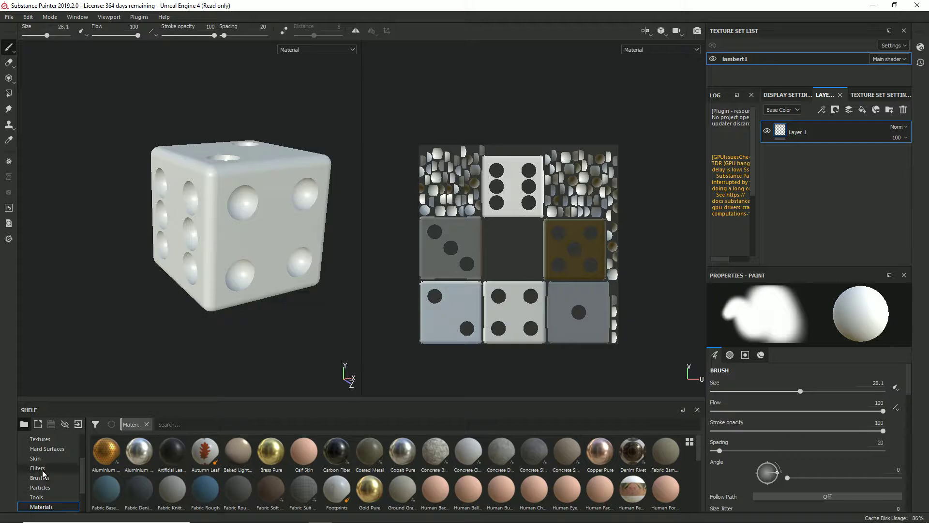
{"action": "scroll", "coordinate": [42, 470], "scroll_direction": "down", "scroll_amount": 1}
{"action": "scroll", "coordinate": [134, 473], "scroll_direction": "down", "scroll_amount": 5}
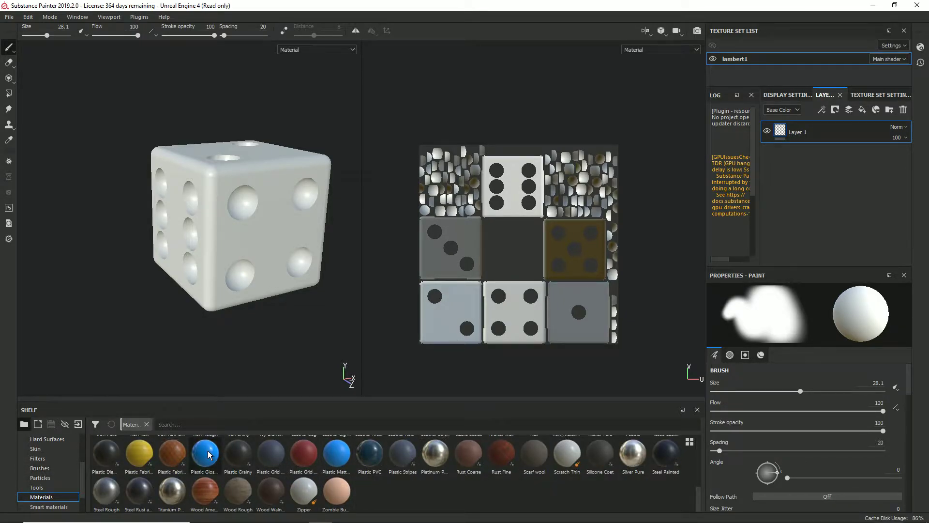
{"action": "mouse_move", "coordinate": [209, 454]}
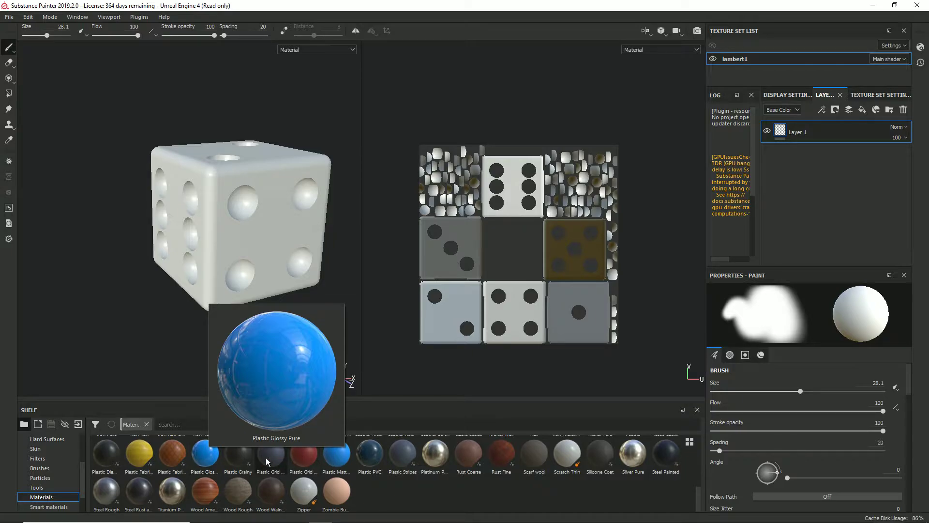
{"action": "mouse_move", "coordinate": [289, 465]}
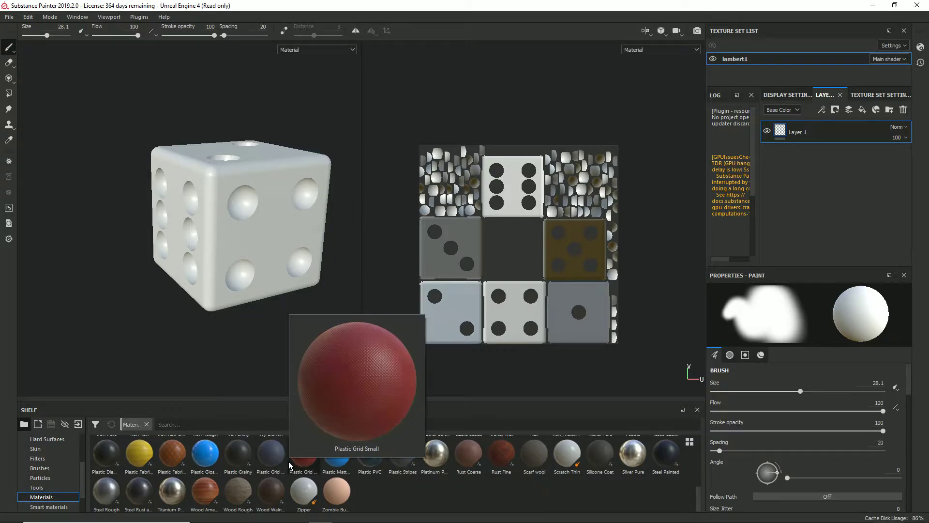
{"action": "mouse_move", "coordinate": [349, 465]}
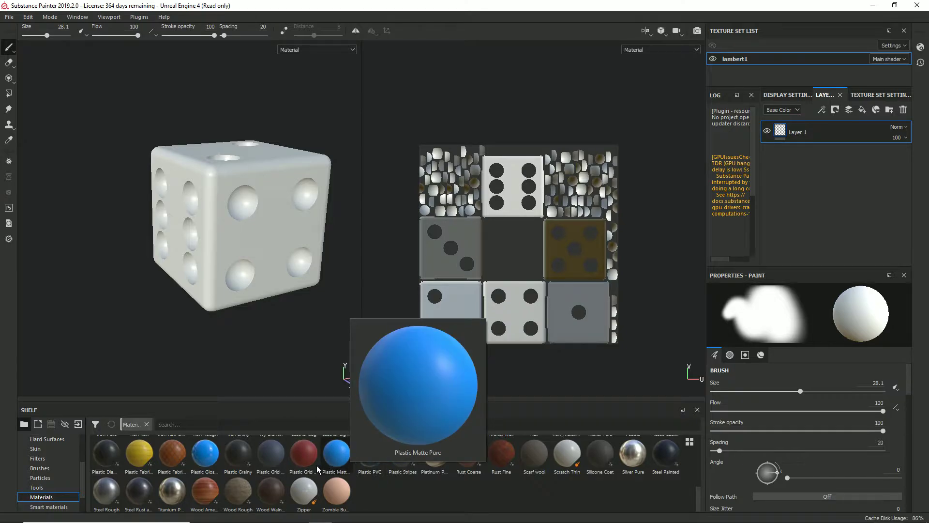
{"action": "mouse_move", "coordinate": [244, 465]}
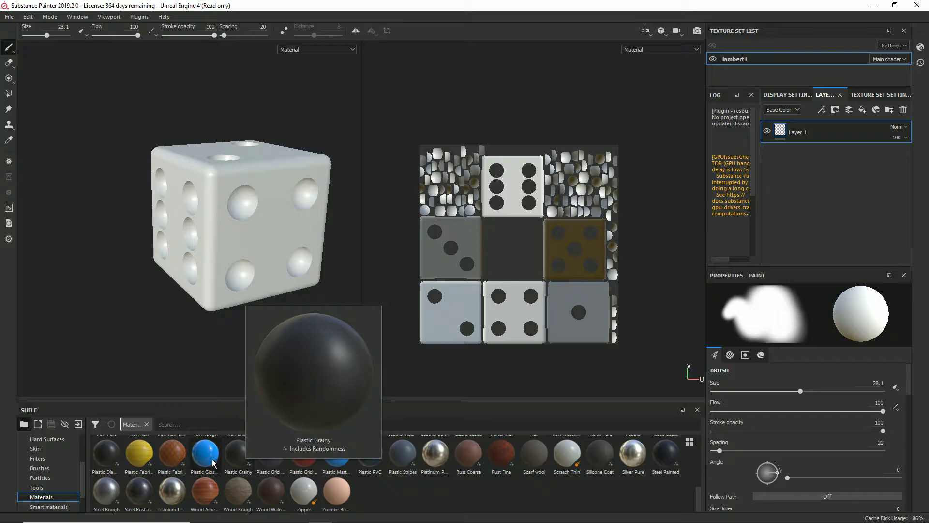
Step: Try the Plastic Glossy Pure material on the die and inspect its reflections up close
{"action": "left_click_drag", "start_coordinate": [208, 457], "coordinate": [227, 214]}
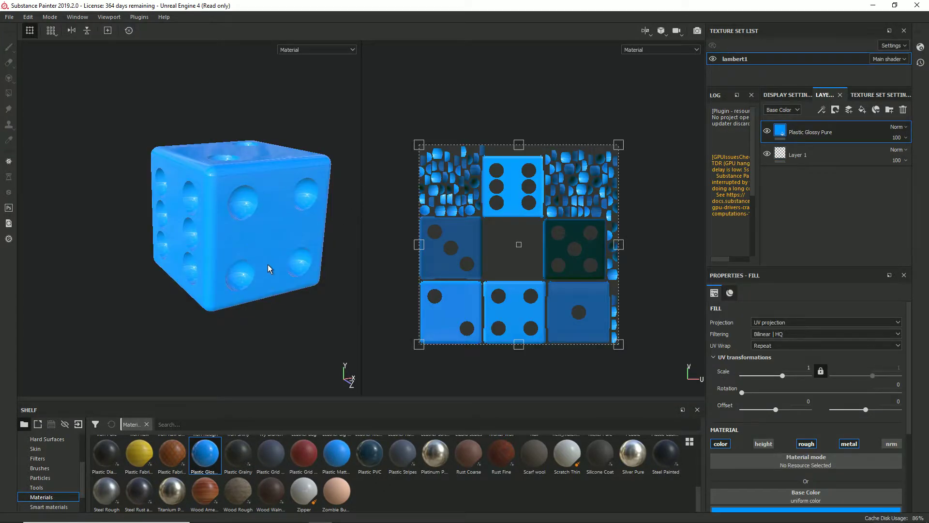
{"action": "scroll", "coordinate": [228, 217], "scroll_direction": "up", "scroll_amount": 6}
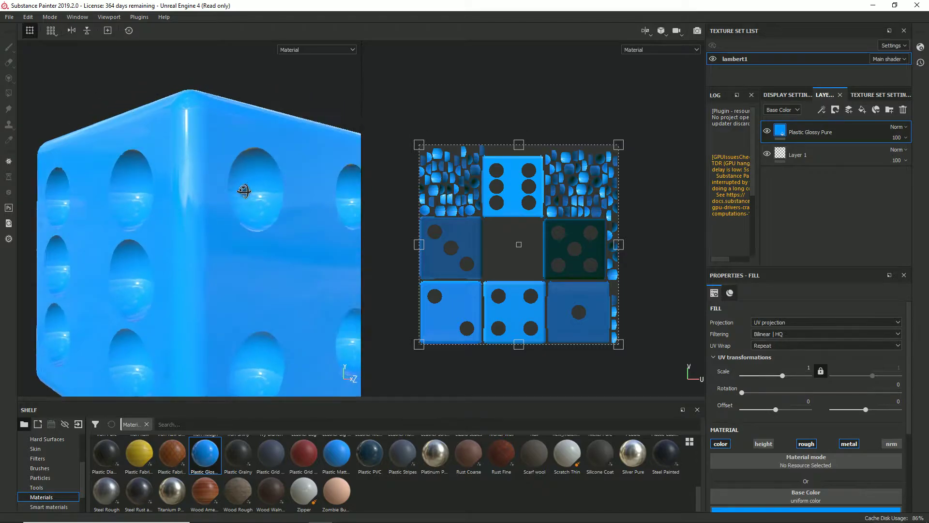
{"action": "left_click_drag", "start_coordinate": [243, 190], "coordinate": [229, 263], "text": "alt"}
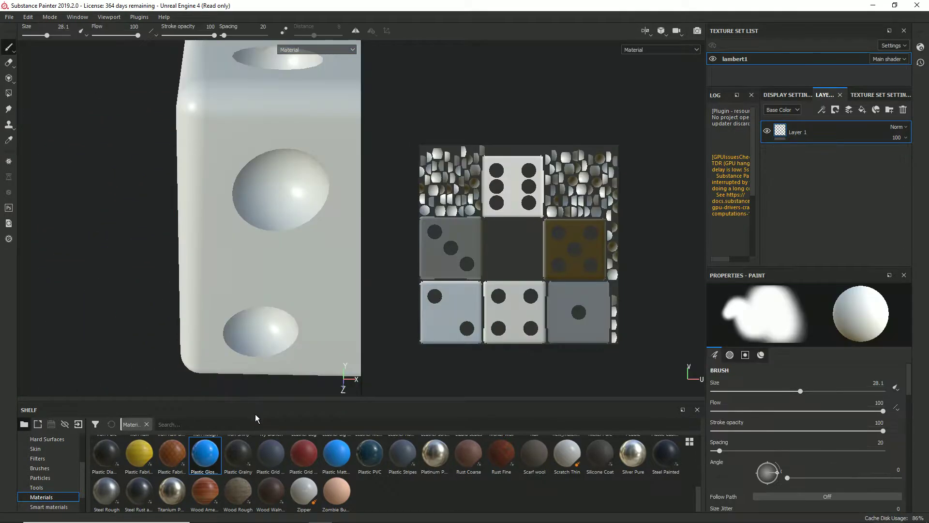
Step: Try the Plastic Grainy material on the die with its UV scale raised to 9.5481, and undo both changes
{"action": "left_click_drag", "start_coordinate": [239, 459], "coordinate": [234, 276]}
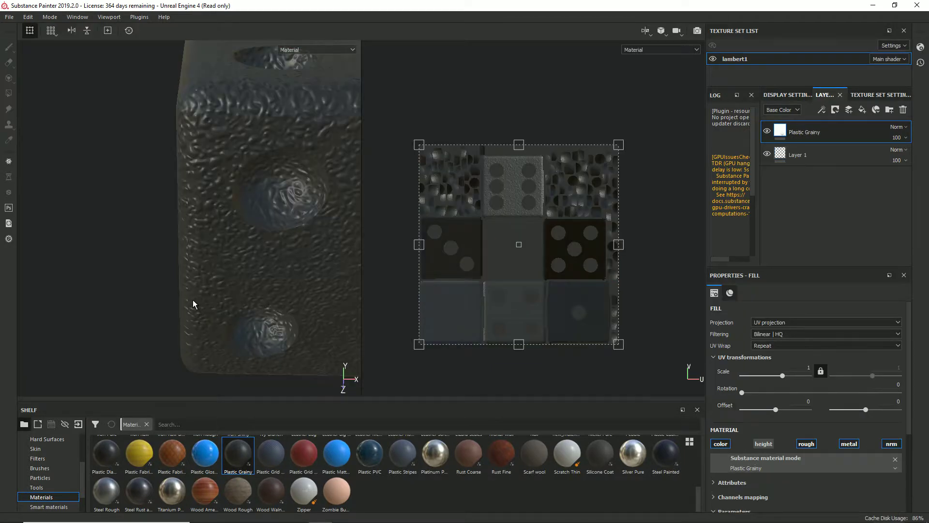
{"action": "left_click_drag", "start_coordinate": [193, 302], "coordinate": [300, 277], "text": "alt"}
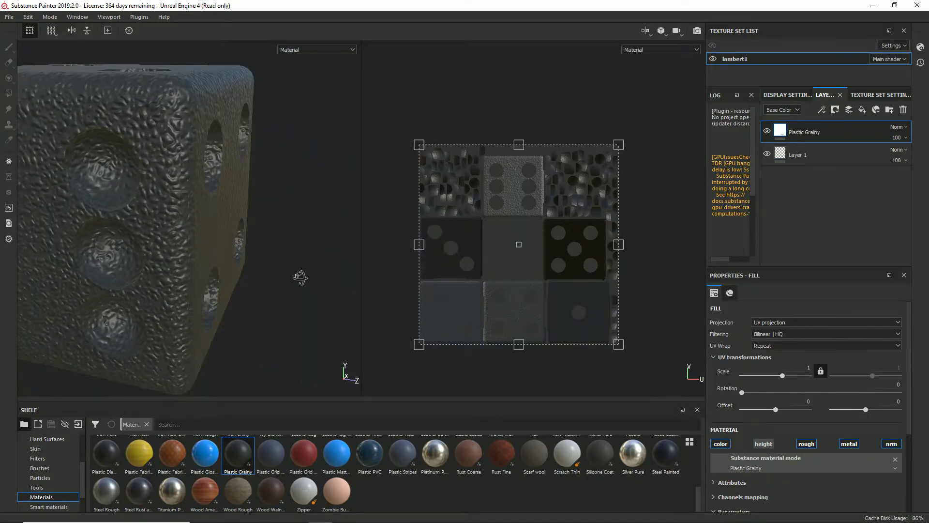
{"action": "left_click_drag", "start_coordinate": [415, 143], "coordinate": [620, 328]}
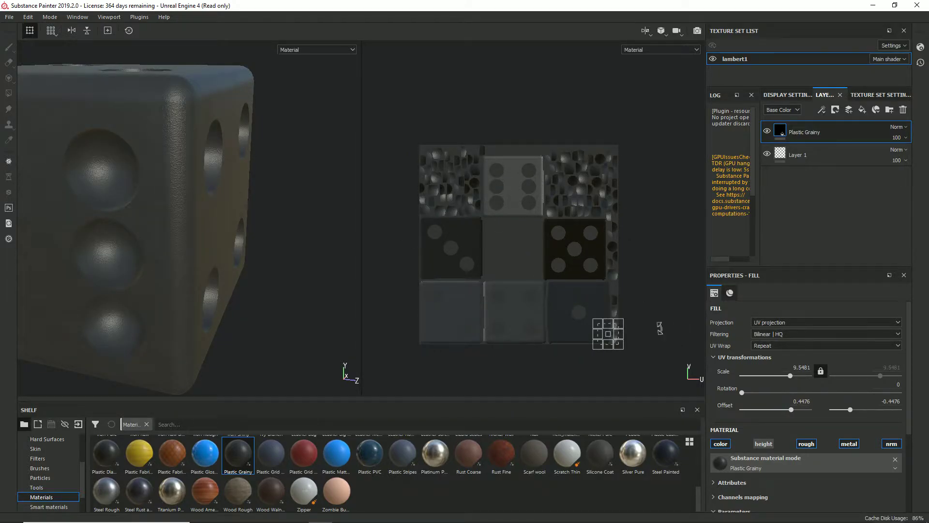
{"action": "key", "text": "ctrl+z"}
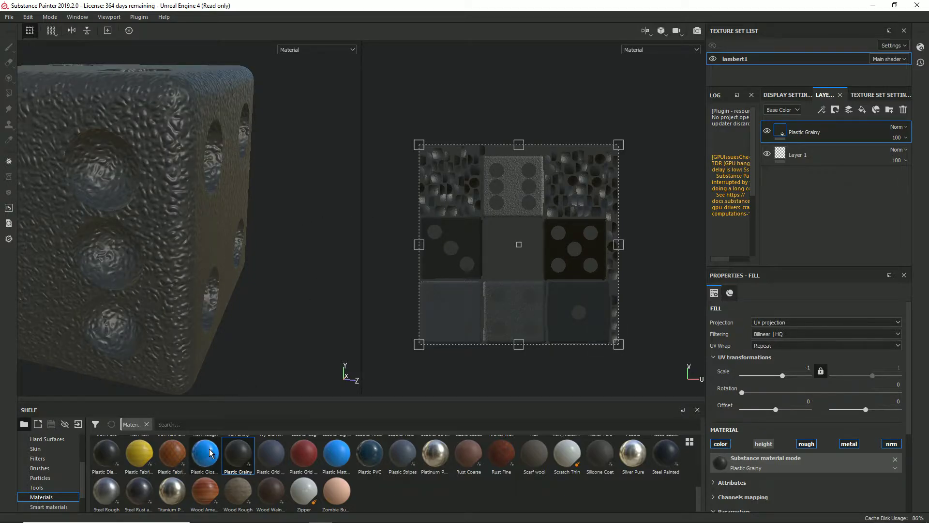
{"action": "key", "text": "ctrl+z"}
Step: Apply the Plastic Glossy Pure material to the die and set its base color to off-white
{"action": "left_click_drag", "start_coordinate": [209, 444], "coordinate": [163, 247]}
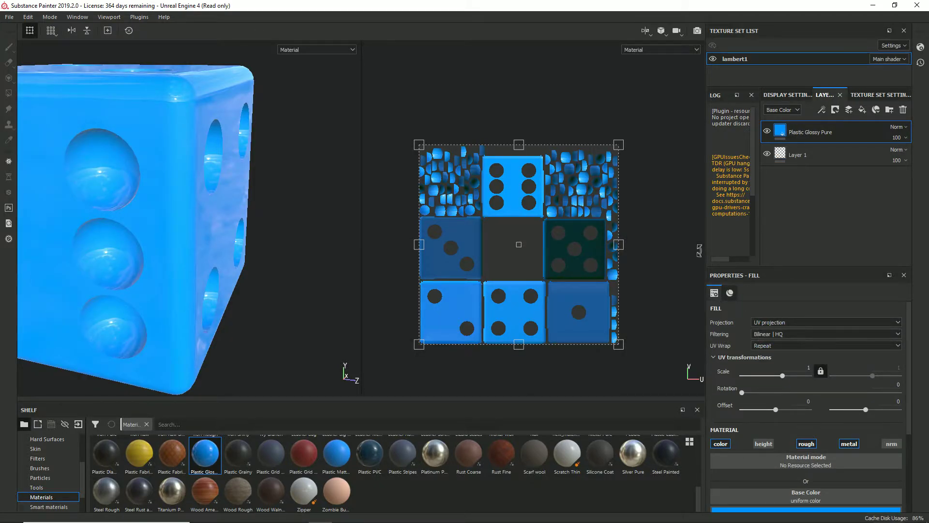
{"action": "scroll", "coordinate": [736, 325], "scroll_direction": "down", "scroll_amount": 3}
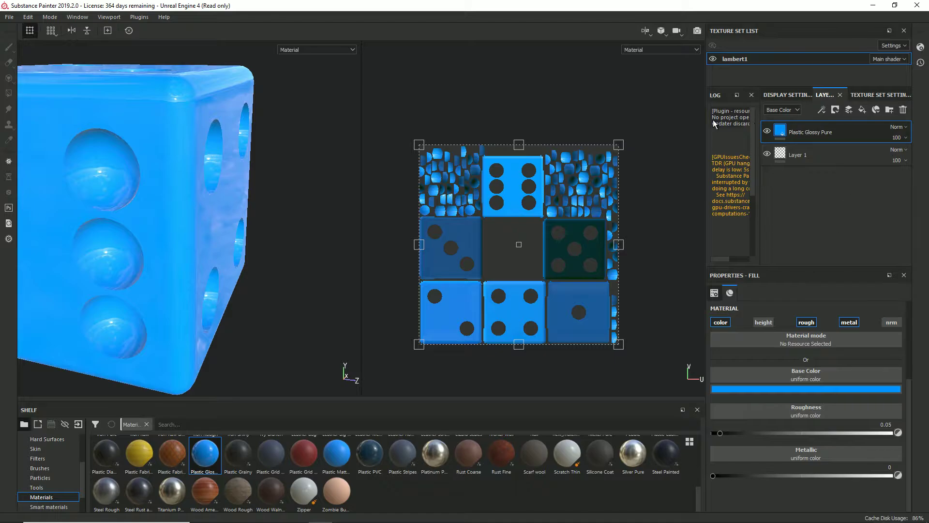
{"action": "left_click", "coordinate": [808, 390]}
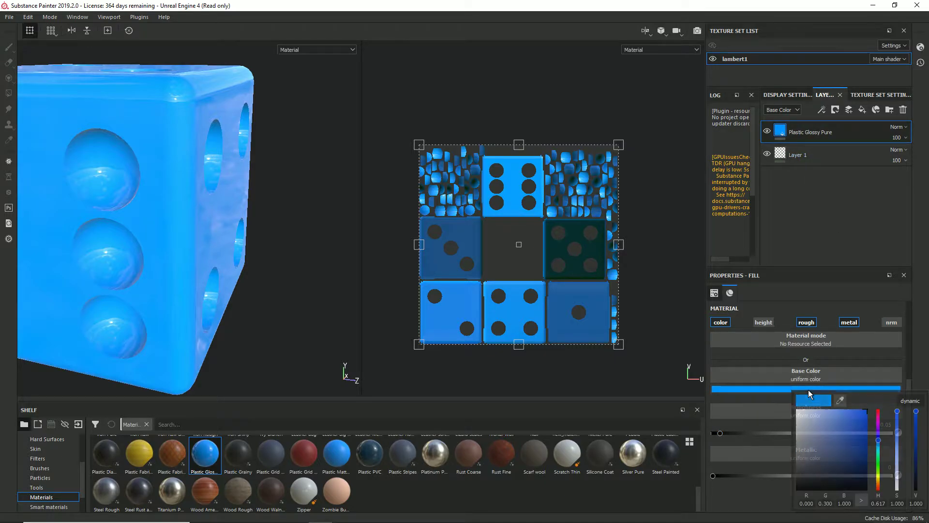
{"action": "left_click_drag", "start_coordinate": [814, 421], "coordinate": [798, 409]}
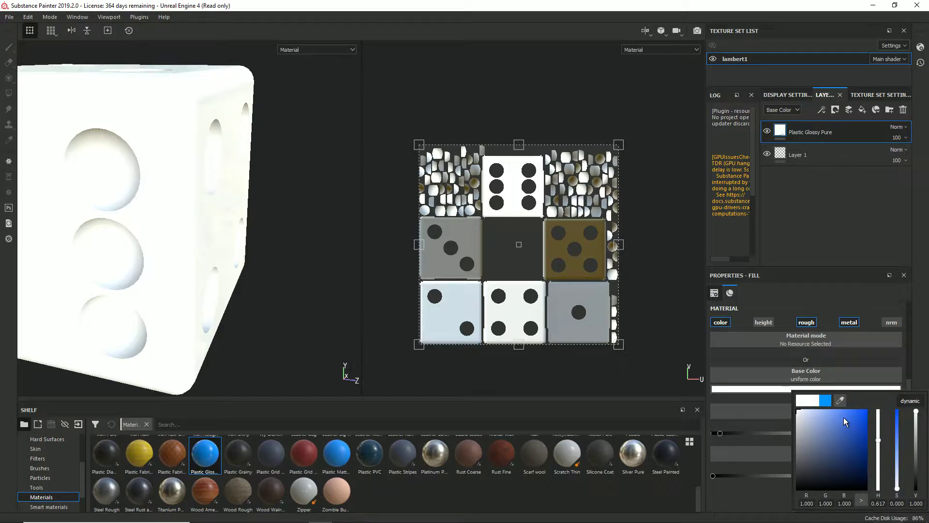
{"action": "left_click_drag", "start_coordinate": [810, 426], "coordinate": [798, 416]}
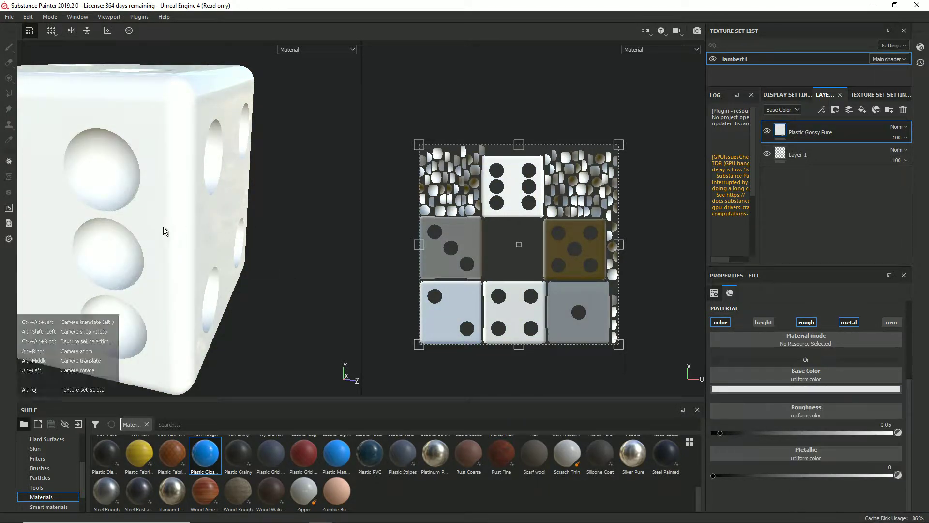
Step: Compare the off-white plastic layer's roughness at maximum and at 0, and set it to 0.1173
{"action": "left_click_drag", "start_coordinate": [206, 225], "coordinate": [343, 218], "text": "alt"}
{"action": "scroll", "coordinate": [294, 239], "scroll_direction": "up", "scroll_amount": 3}
{"action": "scroll", "coordinate": [289, 232], "scroll_direction": "down", "scroll_amount": 6}
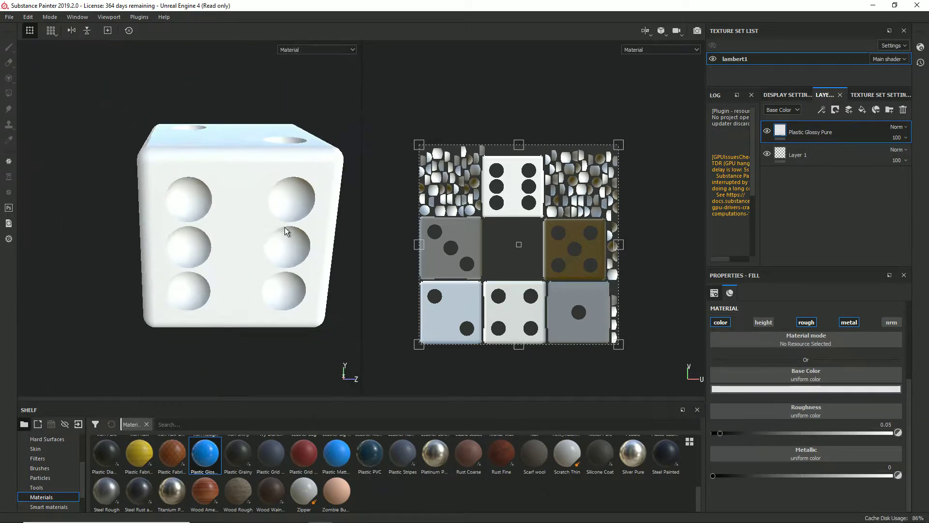
{"action": "left_click_drag", "start_coordinate": [285, 229], "coordinate": [266, 208], "text": "alt"}
{"action": "right_click_drag", "start_coordinate": [273, 177], "coordinate": [208, 179], "text": "shift"}
{"action": "mouse_move", "coordinate": [250, 158]}
{"action": "left_mouse_down", "text": "alt"}
{"action": "mouse_move", "coordinate": [250, 178]}
{"action": "mouse_move", "coordinate": [266, 158]}
{"action": "left_mouse_up", "text": "alt"}
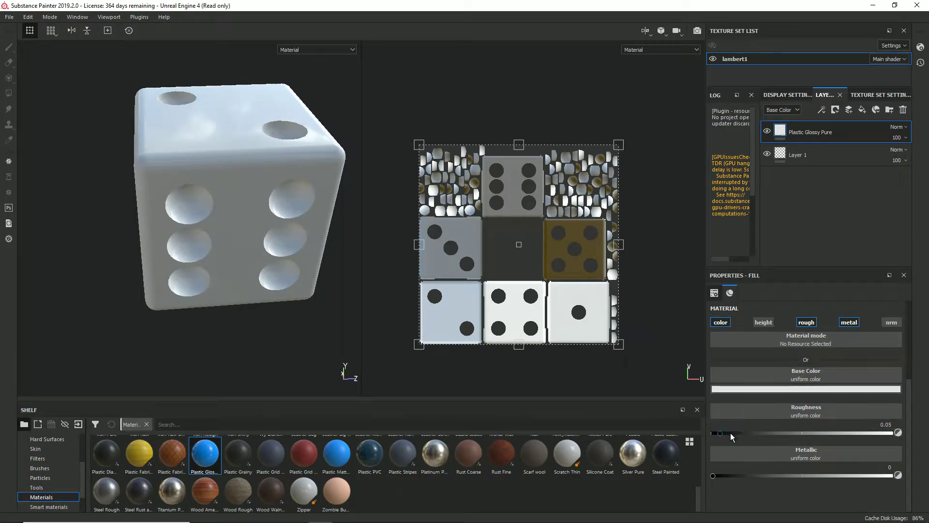
{"action": "left_click_drag", "start_coordinate": [730, 432], "coordinate": [918, 430]}
{"action": "left_click_drag", "start_coordinate": [311, 224], "coordinate": [379, 231], "text": "alt"}
{"action": "left_click_drag", "start_coordinate": [765, 429], "coordinate": [713, 432]}
{"action": "mouse_move", "coordinate": [298, 235]}
{"action": "right_mouse_down", "text": "shift"}
{"action": "mouse_move", "coordinate": [273, 232]}
{"action": "mouse_move", "coordinate": [284, 256]}
{"action": "right_mouse_up", "text": "shift"}
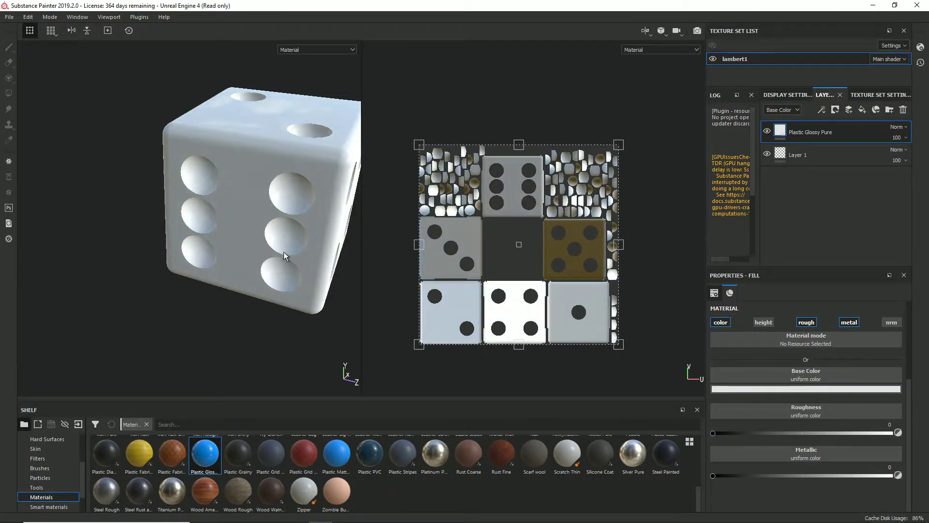
{"action": "left_click_drag", "start_coordinate": [721, 435], "coordinate": [731, 432]}
{"action": "left_click_drag", "start_coordinate": [271, 216], "coordinate": [339, 280], "text": "alt"}
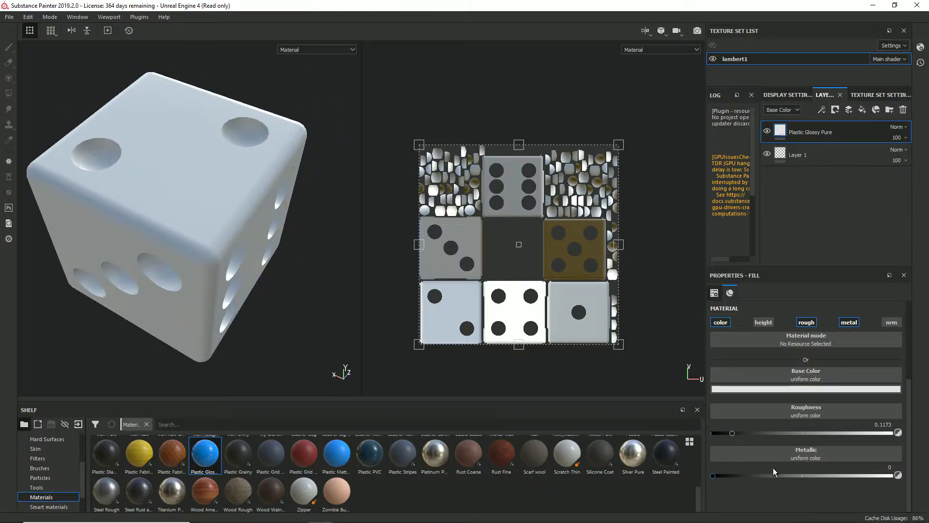
Step: Try the off-white plastic layer's metallic value at its high end and return it to 0
{"action": "left_click_drag", "start_coordinate": [763, 476], "coordinate": [892, 475]}
{"action": "left_click_drag", "start_coordinate": [110, 218], "coordinate": [166, 235], "text": "alt"}
{"action": "left_click_drag", "start_coordinate": [832, 474], "coordinate": [707, 474]}
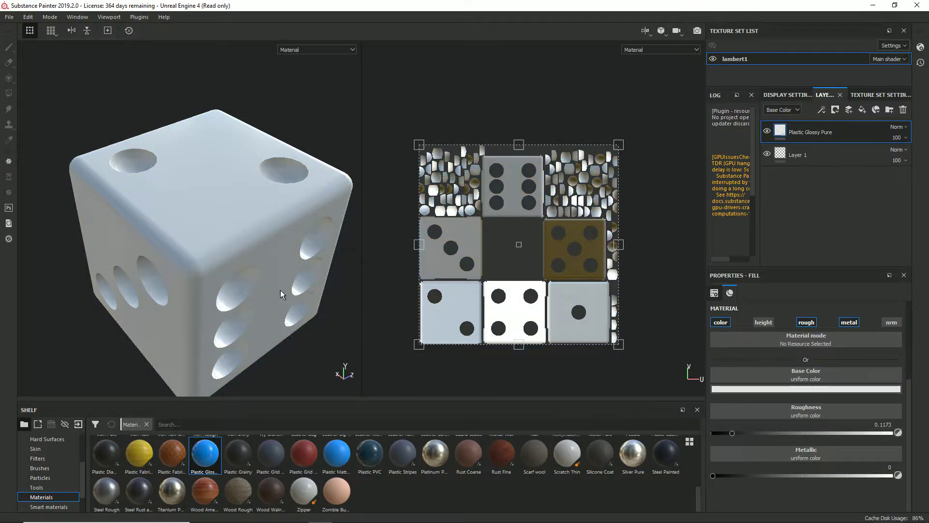
{"action": "left_click_drag", "start_coordinate": [280, 294], "coordinate": [314, 257], "text": "alt"}
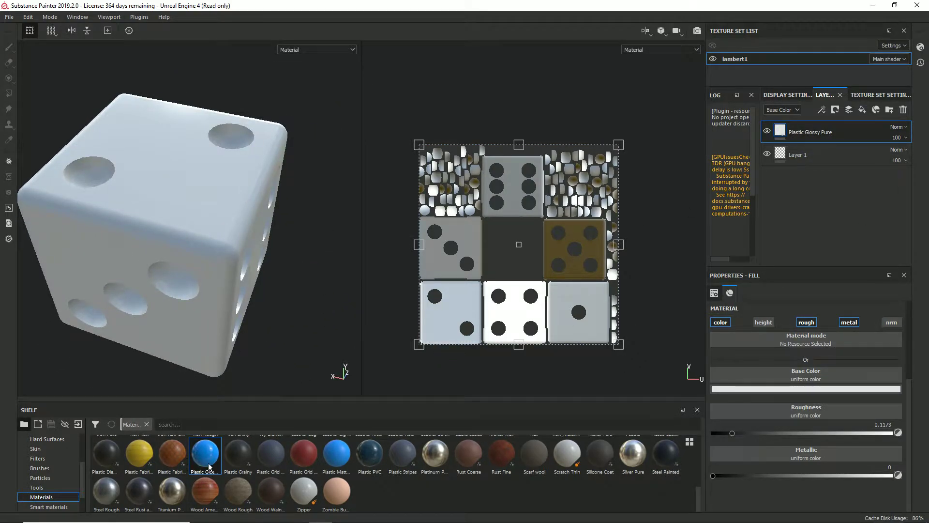
Step: Add a second Plastic Glossy Pure layer to the die with a black base color and a roughness of 0.2053
{"action": "left_click_drag", "start_coordinate": [205, 455], "coordinate": [176, 228]}
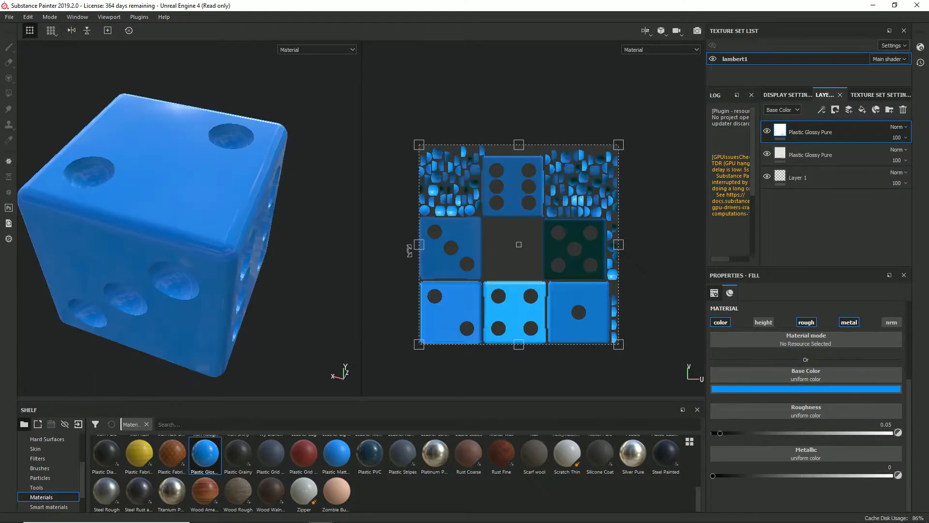
{"action": "left_click", "coordinate": [759, 389]}
{"action": "left_click_drag", "start_coordinate": [834, 480], "coordinate": [805, 490]}
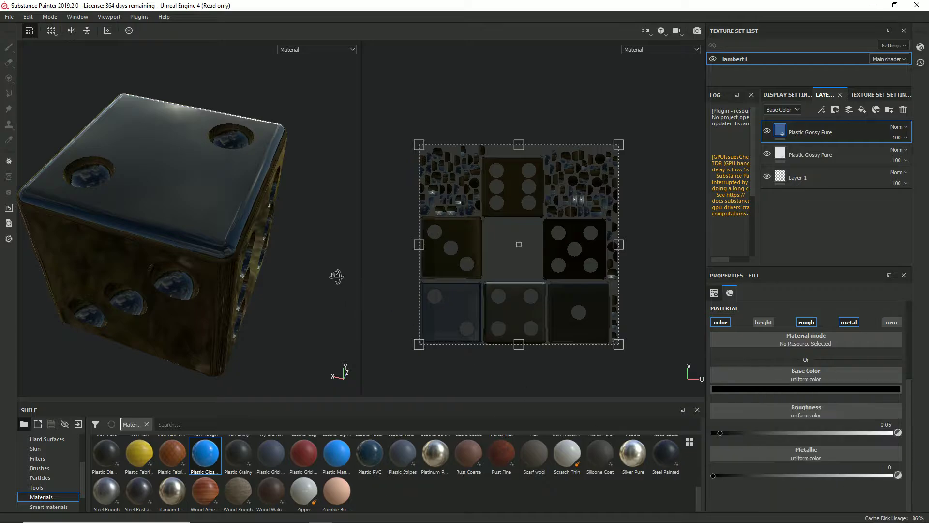
{"action": "left_click_drag", "start_coordinate": [337, 275], "coordinate": [390, 244], "text": "alt"}
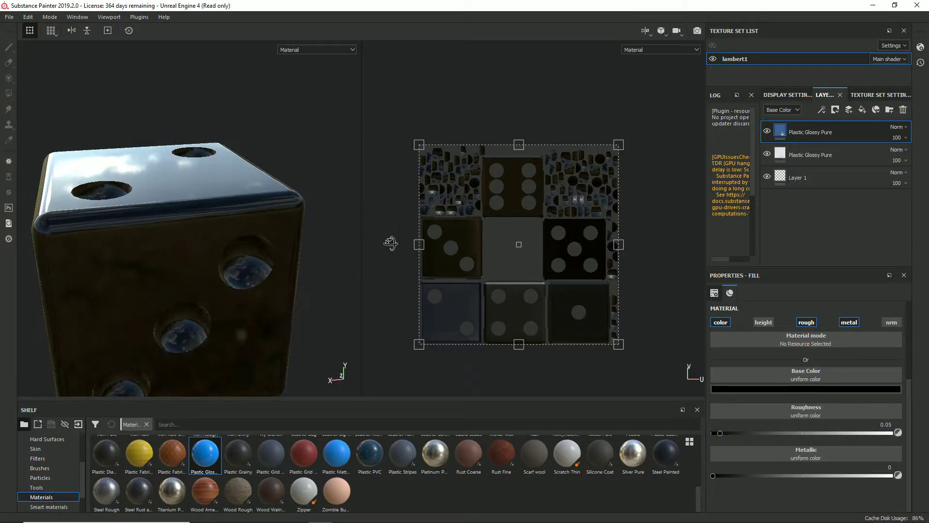
{"action": "left_click", "coordinate": [748, 432]}
{"action": "left_click_drag", "start_coordinate": [321, 249], "coordinate": [338, 218], "text": "alt"}
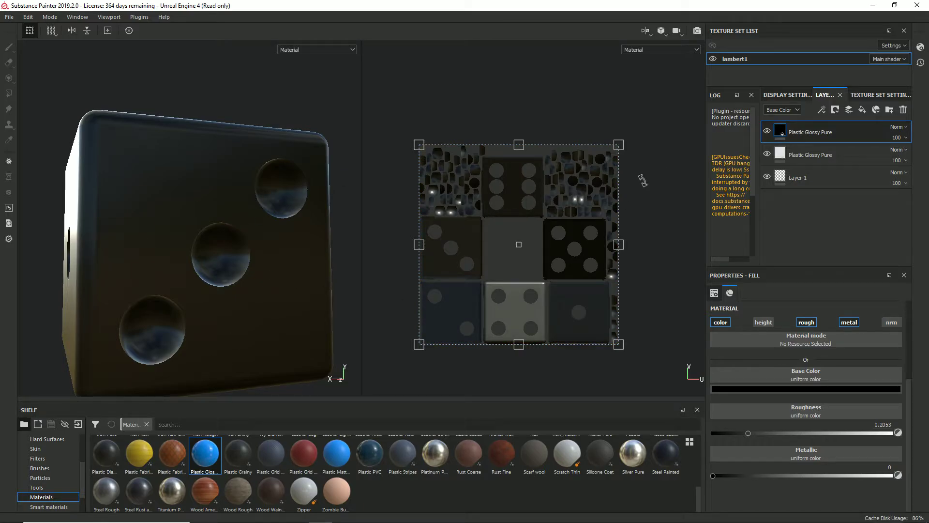
Step: Add a white mask to the black plastic layer and bring up the mask brush's grayscale setting
{"action": "right_click", "coordinate": [811, 131]}
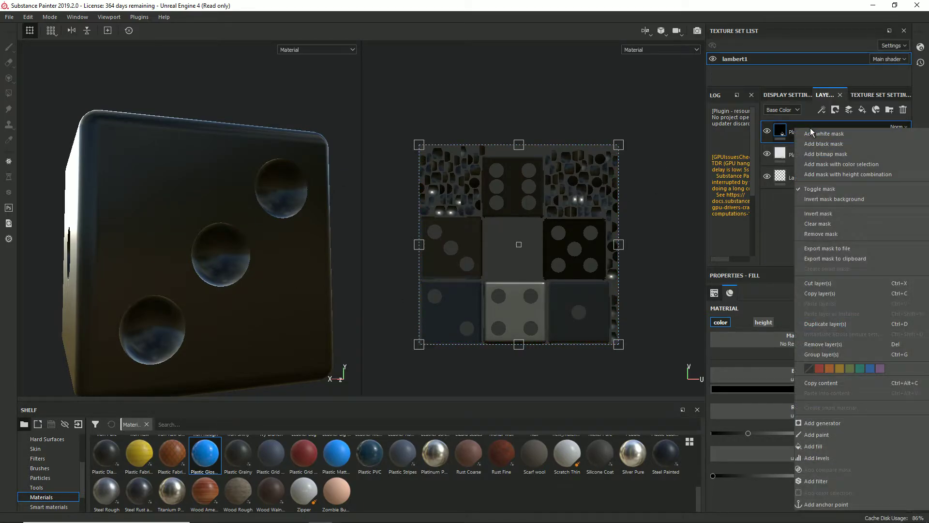
{"action": "left_click", "coordinate": [853, 135]}
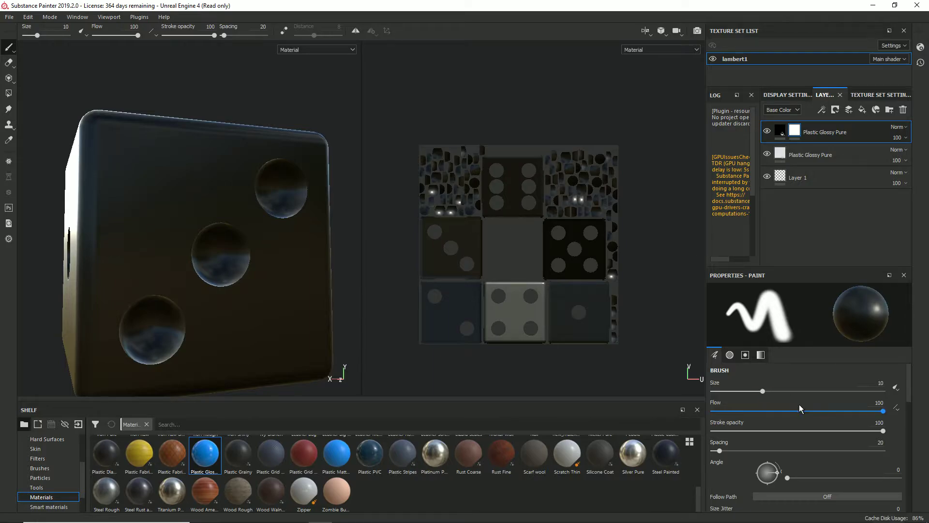
{"action": "scroll", "coordinate": [799, 404], "scroll_direction": "down", "scroll_amount": 5}
{"action": "scroll", "coordinate": [773, 405], "scroll_direction": "down", "scroll_amount": 3}
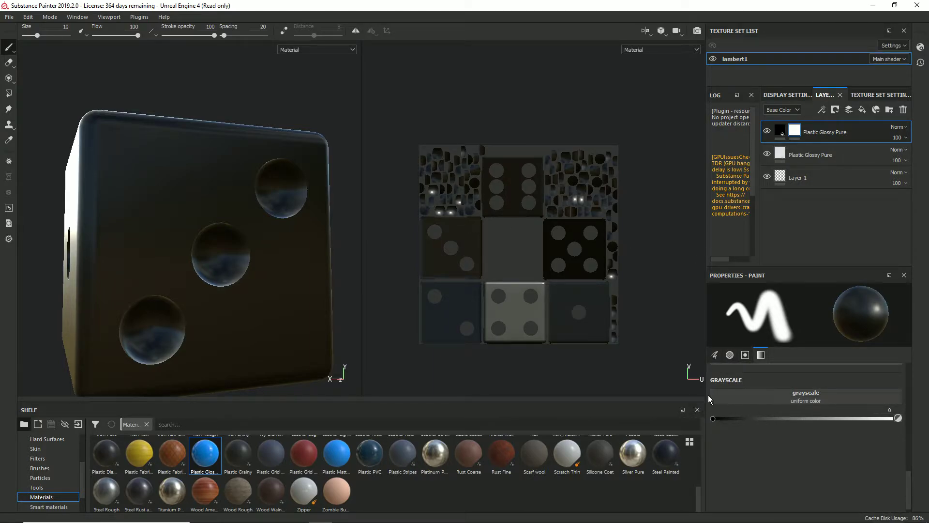
Step: Choose the Basic Hard brush for painting the mask and set its size to 50.14
{"action": "right_click", "coordinate": [536, 233]}
{"action": "scroll", "coordinate": [565, 280], "scroll_direction": "up", "scroll_amount": 3}
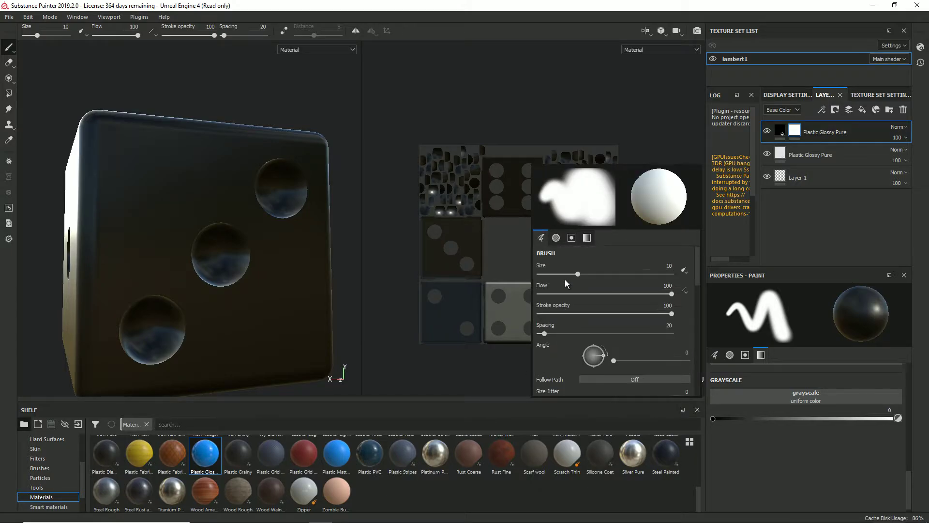
{"action": "left_click_drag", "start_coordinate": [558, 274], "coordinate": [612, 274]}
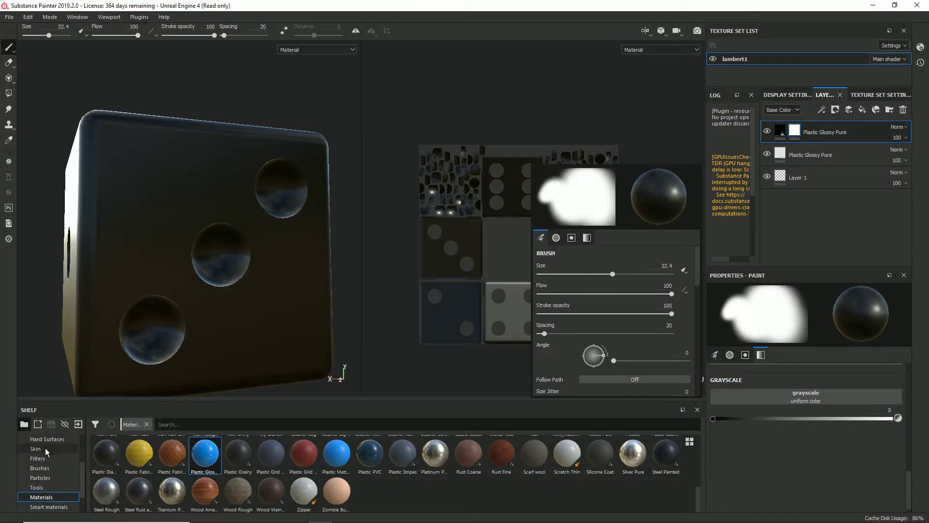
{"action": "left_click", "coordinate": [40, 467]}
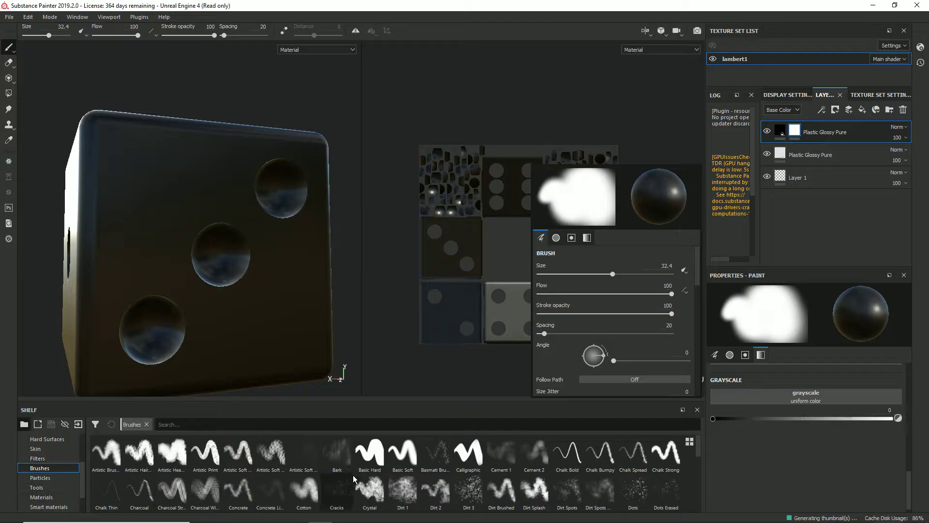
{"action": "left_click", "coordinate": [369, 453]}
{"action": "left_click_drag", "start_coordinate": [625, 272], "coordinate": [631, 273]}
{"action": "left_click", "coordinate": [431, 154]}
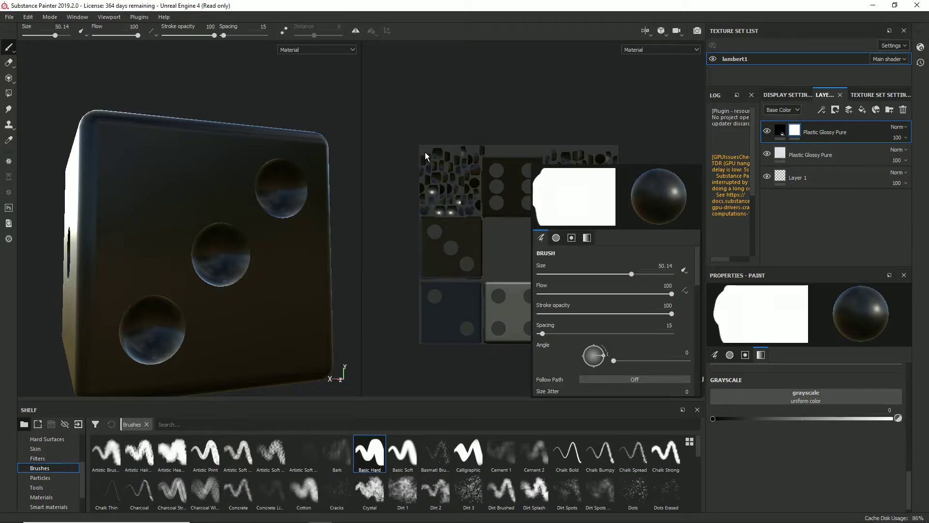
Step: Undo a test stroke on the black layer's mask and set the brush's alignment to UV
{"action": "mouse_move", "coordinate": [505, 221]}
{"action": "left_mouse_down"}
{"action": "mouse_move", "coordinate": [501, 206]}
{"action": "mouse_move", "coordinate": [539, 212]}
{"action": "mouse_move", "coordinate": [535, 153]}
{"action": "left_mouse_up"}
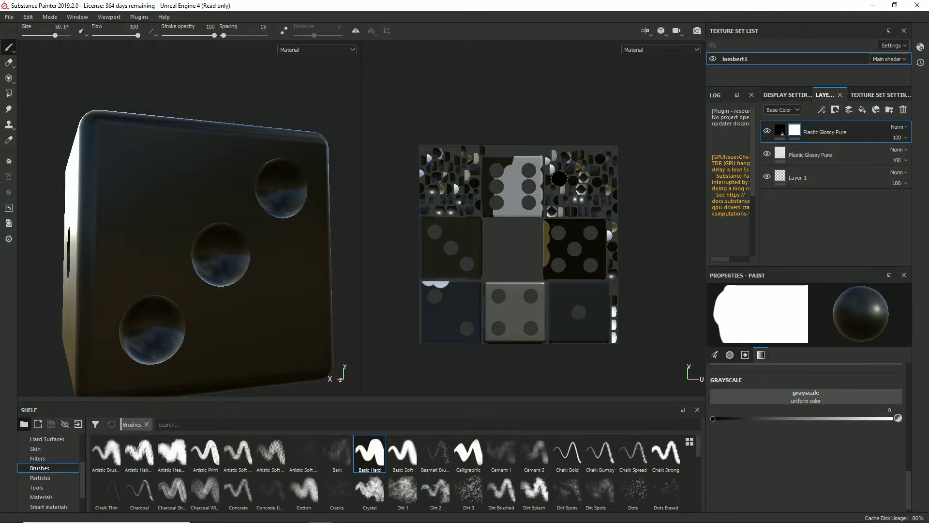
{"action": "key", "text": "ctrl+z"}
{"action": "right_click", "coordinate": [518, 192]}
{"action": "scroll", "coordinate": [535, 283], "scroll_direction": "down", "scroll_amount": 5}
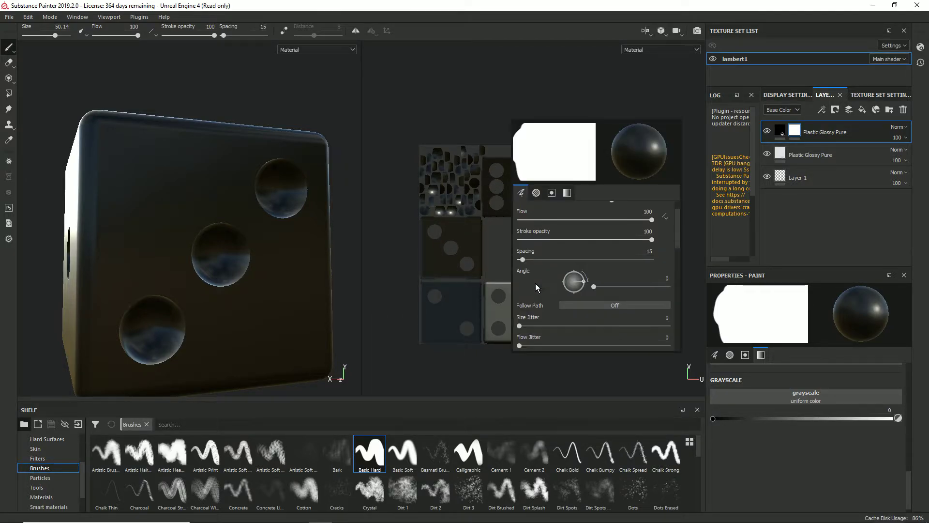
{"action": "left_click", "coordinate": [597, 253]}
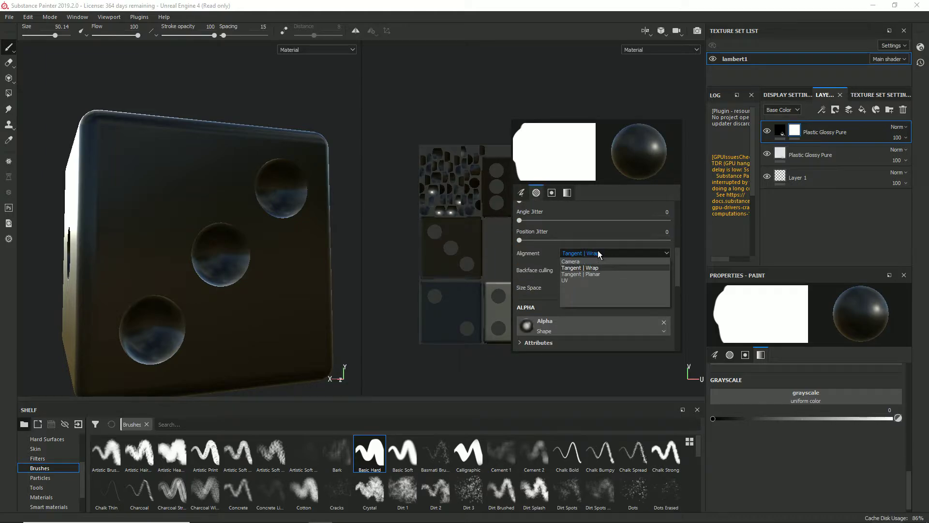
{"action": "left_click", "coordinate": [577, 281]}
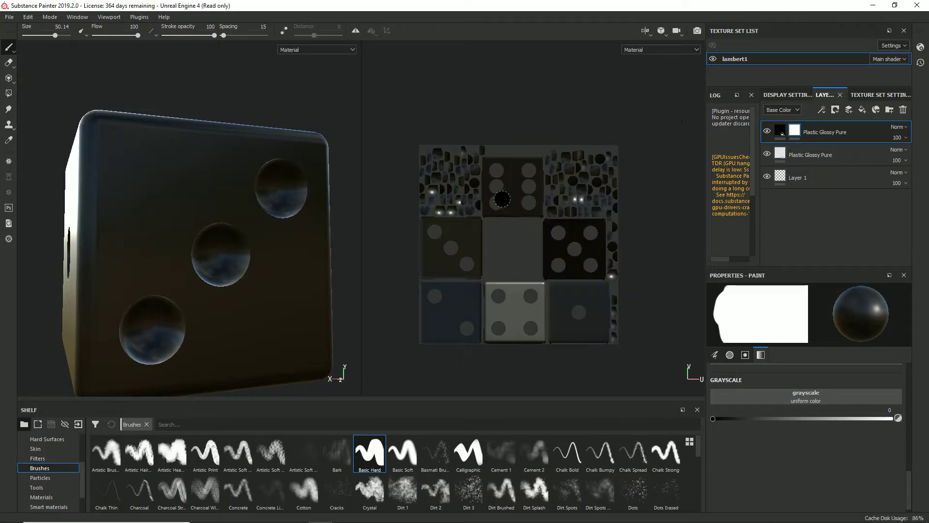
Step: Try brushing the black layer's mask away over the six-dot face in the UV view, and undo the strokes
{"action": "mouse_move", "coordinate": [506, 200]}
{"action": "left_mouse_down"}
{"action": "mouse_move", "coordinate": [513, 163]}
{"action": "mouse_move", "coordinate": [518, 203]}
{"action": "left_mouse_up"}
{"action": "mouse_move", "coordinate": [523, 170]}
{"action": "left_mouse_down"}
{"action": "mouse_move", "coordinate": [534, 198]}
{"action": "mouse_move", "coordinate": [491, 181]}
{"action": "mouse_move", "coordinate": [490, 162]}
{"action": "mouse_move", "coordinate": [486, 192]}
{"action": "mouse_move", "coordinate": [493, 183]}
{"action": "mouse_move", "coordinate": [481, 154]}
{"action": "mouse_move", "coordinate": [476, 181]}
{"action": "mouse_move", "coordinate": [474, 162]}
{"action": "left_mouse_up"}
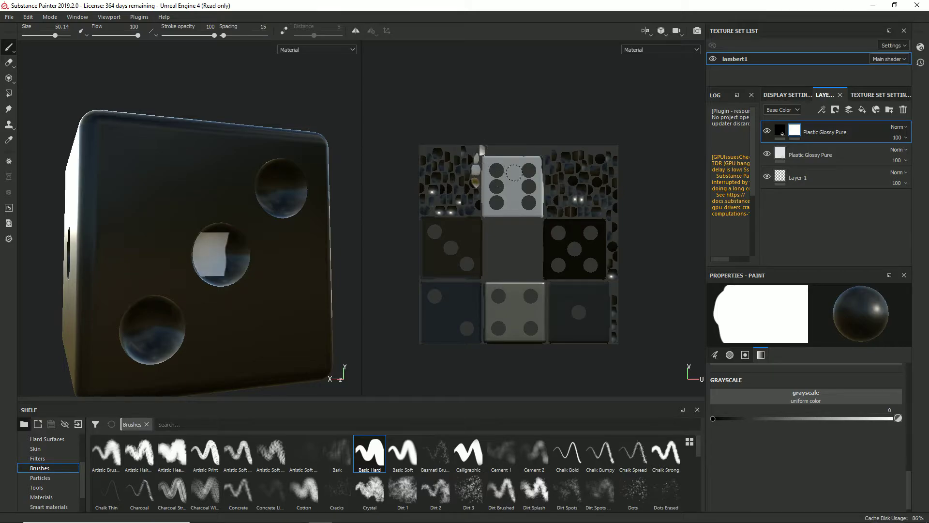
{"action": "mouse_move", "coordinate": [538, 161]}
{"action": "left_mouse_down"}
{"action": "mouse_move", "coordinate": [551, 271]}
{"action": "mouse_move", "coordinate": [605, 228]}
{"action": "mouse_move", "coordinate": [561, 278]}
{"action": "left_mouse_up"}
{"action": "key", "text": "ctrl+z"}
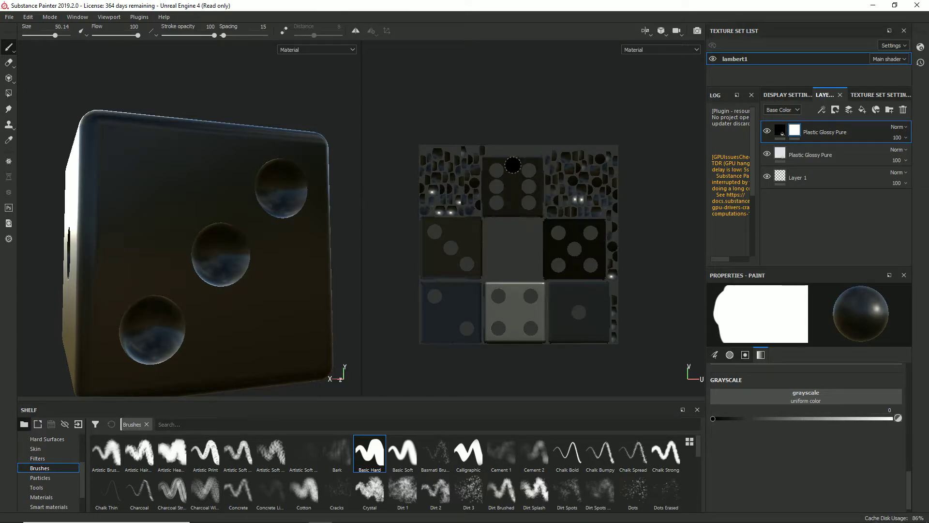
Step: With Polygon Fill in quad mode and color 0, mask out the six-dot face and its edge strips in the UV view, sparing the dots
{"action": "left_click", "coordinate": [9, 93]}
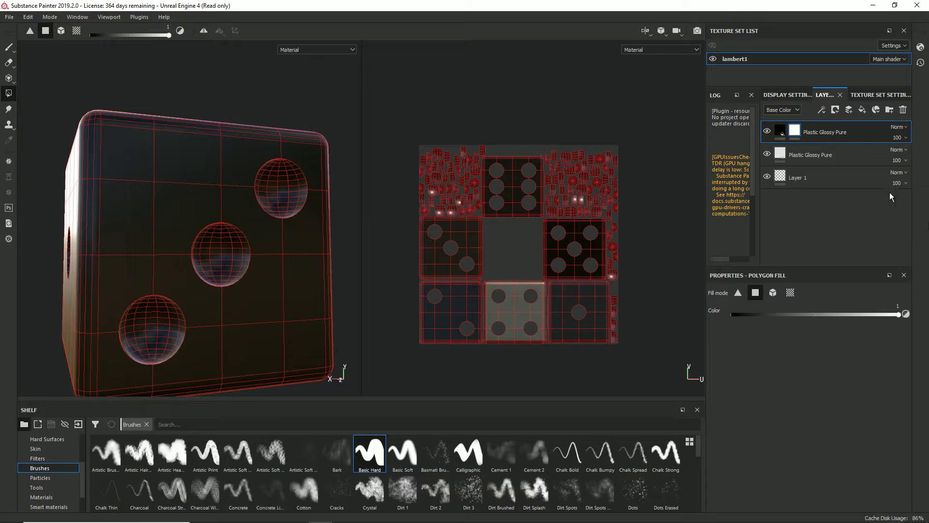
{"action": "left_click_drag", "start_coordinate": [892, 315], "coordinate": [725, 316]}
{"action": "scroll", "coordinate": [540, 210], "scroll_direction": "up", "scroll_amount": 5}
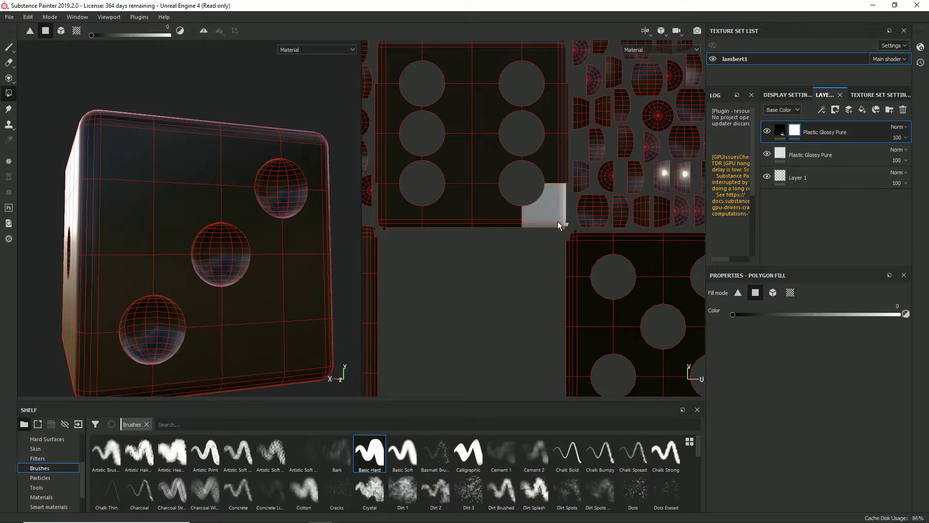
{"action": "left_click_drag", "start_coordinate": [556, 175], "coordinate": [539, 81]}
{"action": "middle_click_drag", "start_coordinate": [551, 114], "coordinate": [538, 174], "text": "alt"}
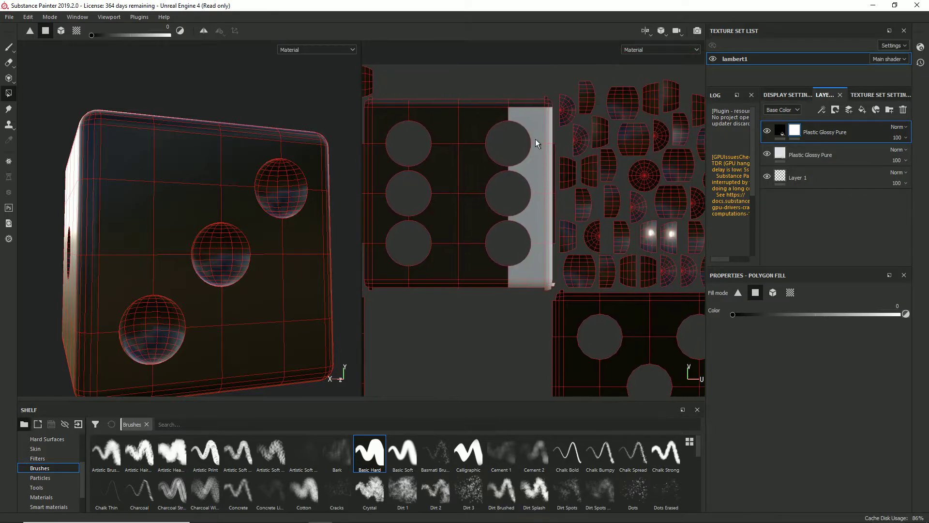
{"action": "left_click_drag", "start_coordinate": [541, 98], "coordinate": [554, 227]}
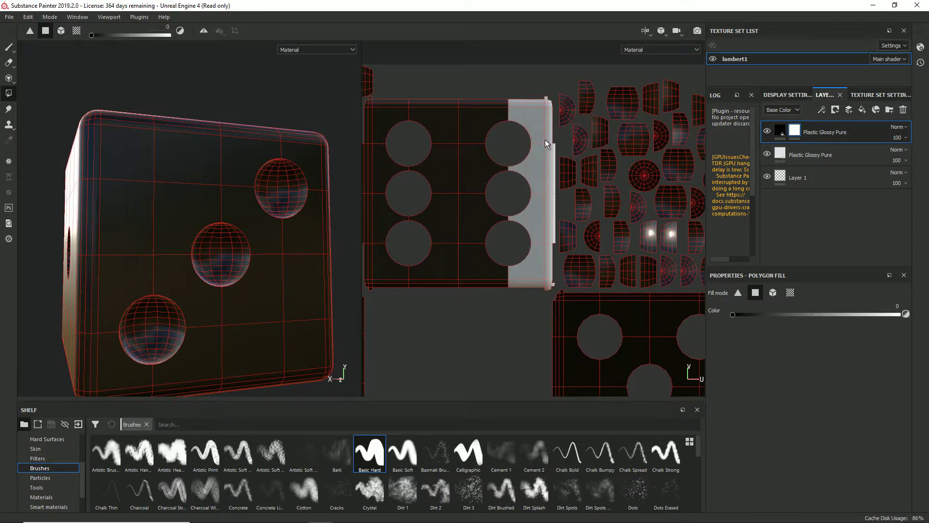
{"action": "left_click_drag", "start_coordinate": [397, 292], "coordinate": [391, 303]}
{"action": "middle_click_drag", "start_coordinate": [437, 253], "coordinate": [502, 245], "text": "alt"}
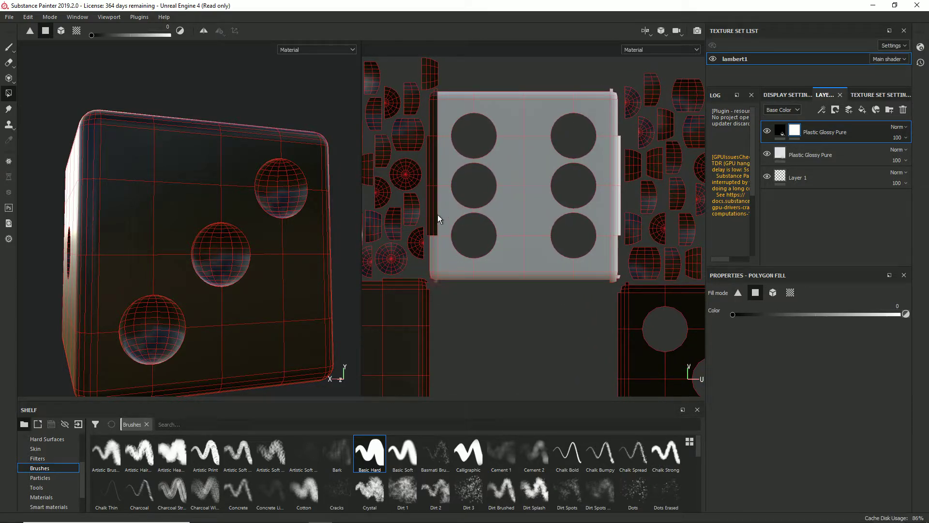
{"action": "mouse_move", "coordinate": [428, 181]}
{"action": "left_mouse_down"}
{"action": "mouse_move", "coordinate": [444, 134]}
{"action": "mouse_move", "coordinate": [430, 90]}
{"action": "mouse_move", "coordinate": [443, 92]}
{"action": "left_mouse_up"}
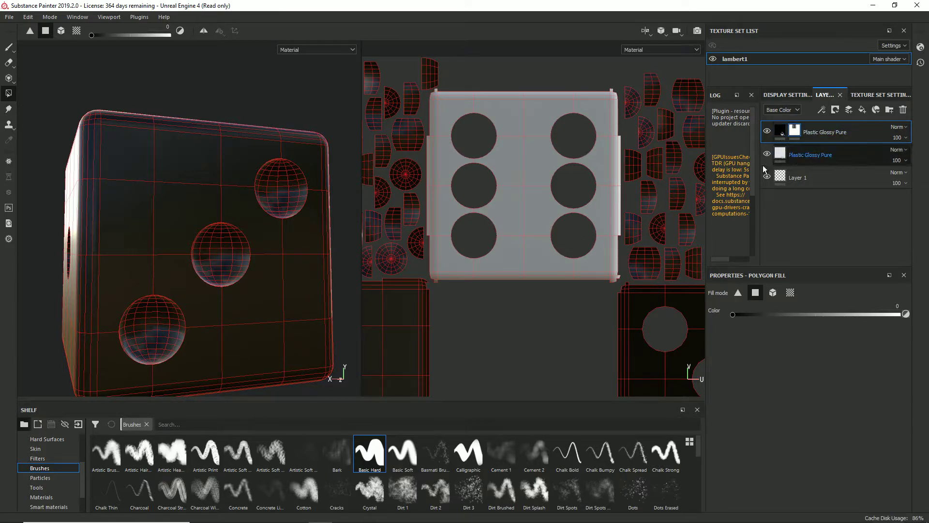
Step: Mask out the five-dot and one-dot faces with their edge strips in the UV view, keeping the dots black
{"action": "middle_click_drag", "start_coordinate": [525, 292], "coordinate": [351, 184], "text": "alt"}
{"action": "left_click_drag", "start_coordinate": [437, 149], "coordinate": [639, 332]}
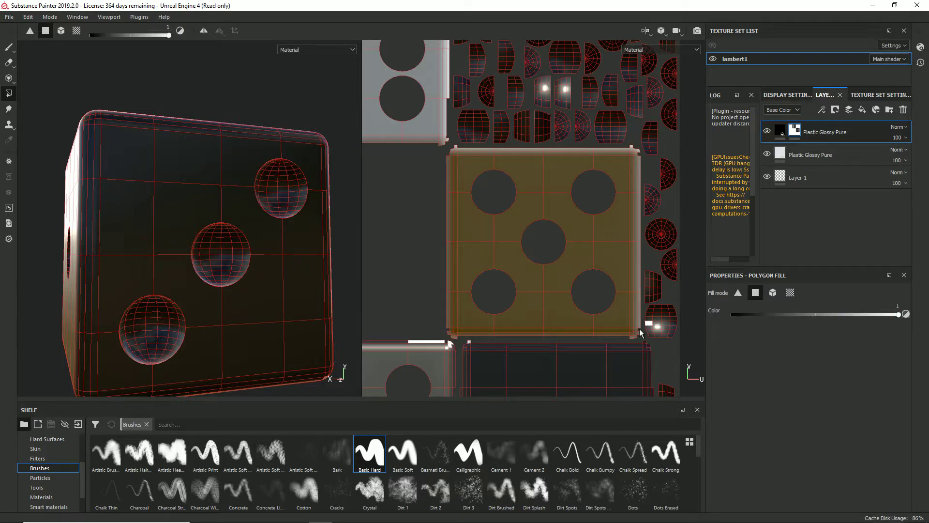
{"action": "middle_click_drag", "start_coordinate": [641, 351], "coordinate": [623, 193], "text": "alt"}
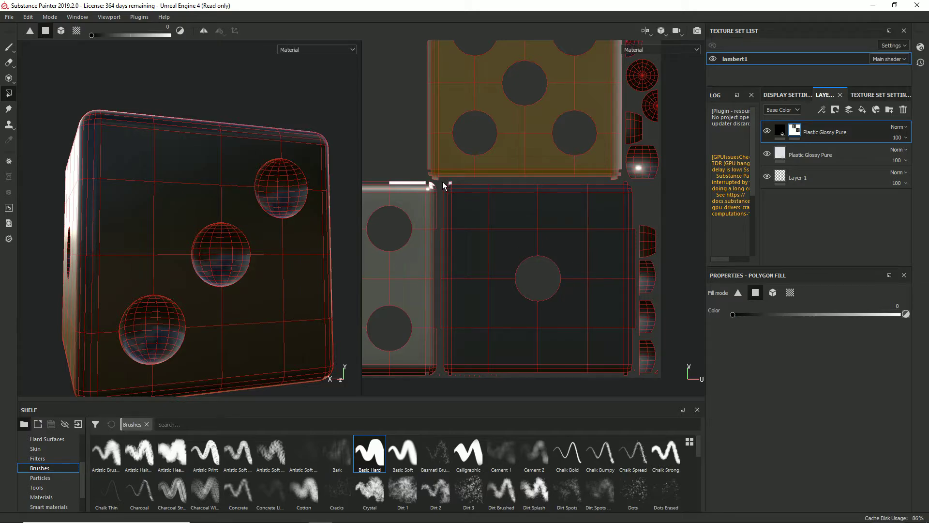
{"action": "left_click", "coordinate": [493, 303]}
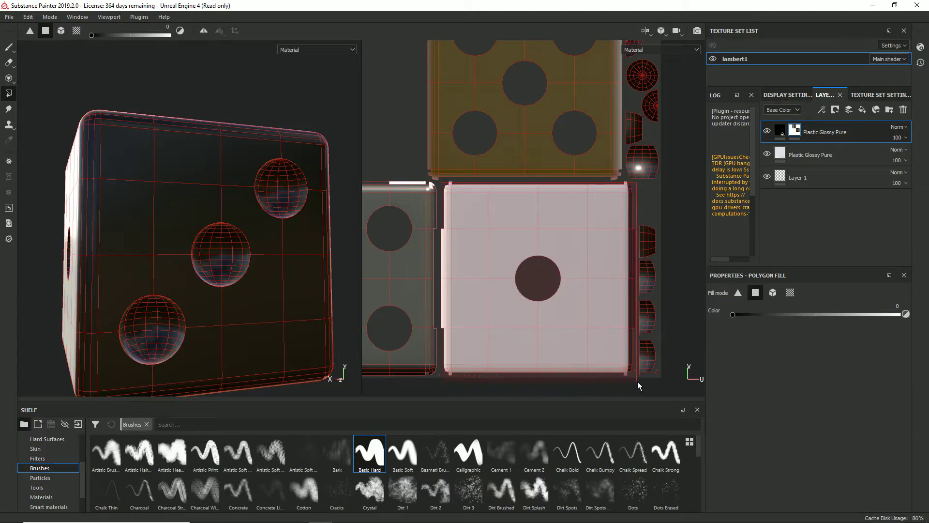
{"action": "left_click_drag", "start_coordinate": [637, 382], "coordinate": [637, 382]}
Step: Mask out the four-dot and two-dot faces in the UV view, leaving their dots black
{"action": "middle_click_drag", "start_coordinate": [505, 324], "coordinate": [703, 312], "text": "alt"}
{"action": "left_click", "coordinate": [553, 255]}
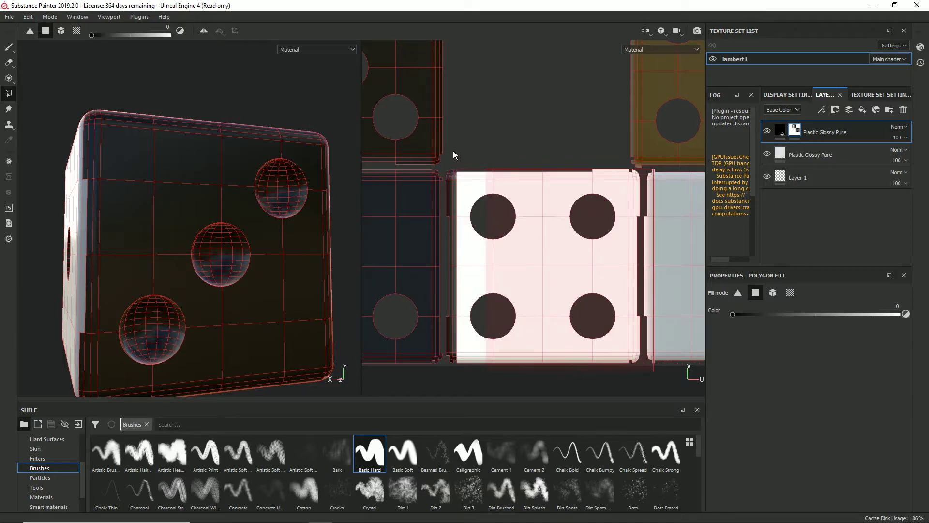
{"action": "middle_click_drag", "start_coordinate": [439, 156], "coordinate": [593, 175], "text": "alt"}
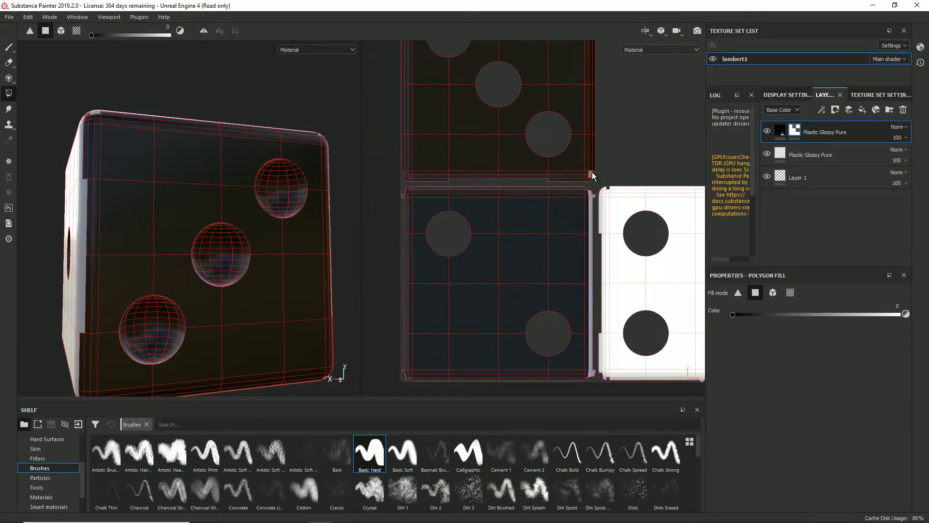
{"action": "left_click", "coordinate": [515, 270]}
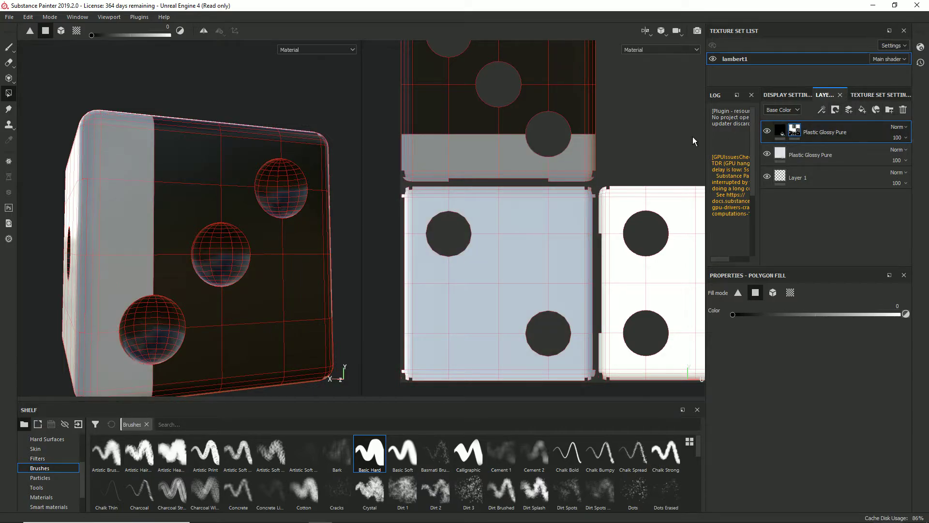
Step: Mask out the three-dot face, including the leftover strips along its upper edge in the UV view
{"action": "middle_click_drag", "start_coordinate": [608, 164], "coordinate": [602, 308], "text": "alt"}
{"action": "left_click", "coordinate": [394, 137]}
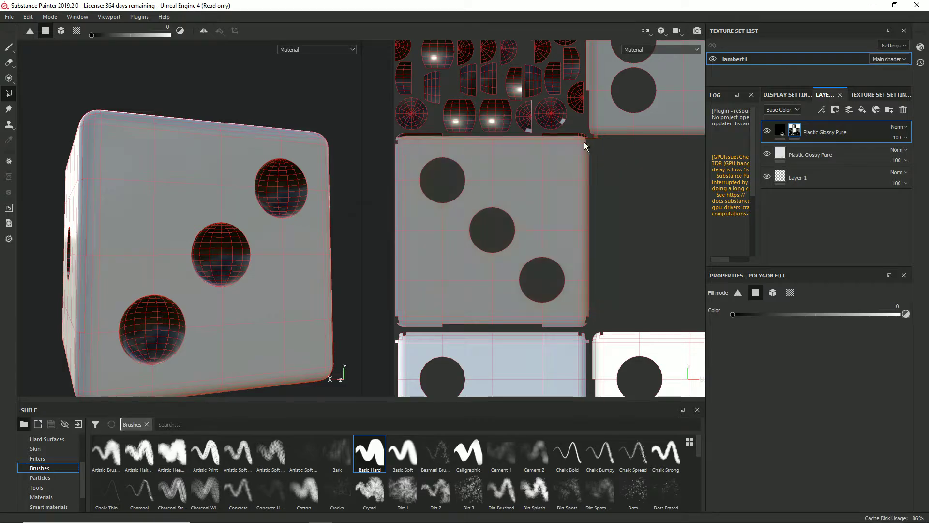
{"action": "left_click", "coordinate": [544, 134]}
{"action": "left_click", "coordinate": [398, 134]}
Step: Check the die's underside and corners for missed polygons and set the Polygon Fill color back to 0 for clearing them
{"action": "left_click_drag", "start_coordinate": [294, 294], "coordinate": [353, 96], "text": "alt"}
{"action": "scroll", "coordinate": [257, 179], "scroll_direction": "down", "scroll_amount": 5}
{"action": "scroll", "coordinate": [149, 133], "scroll_direction": "up", "scroll_amount": 5}
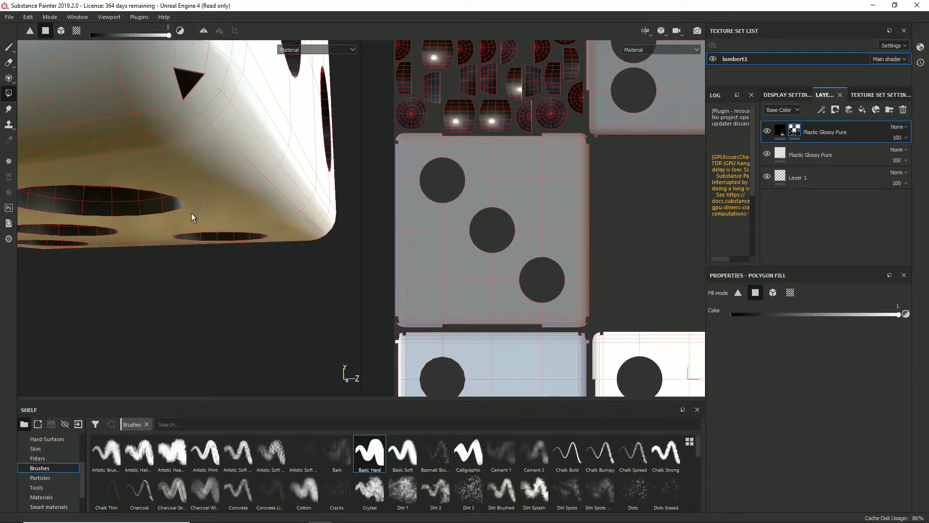
{"action": "left_click", "coordinate": [733, 314]}
{"action": "left_click_drag", "start_coordinate": [192, 88], "coordinate": [245, 215], "text": "alt"}
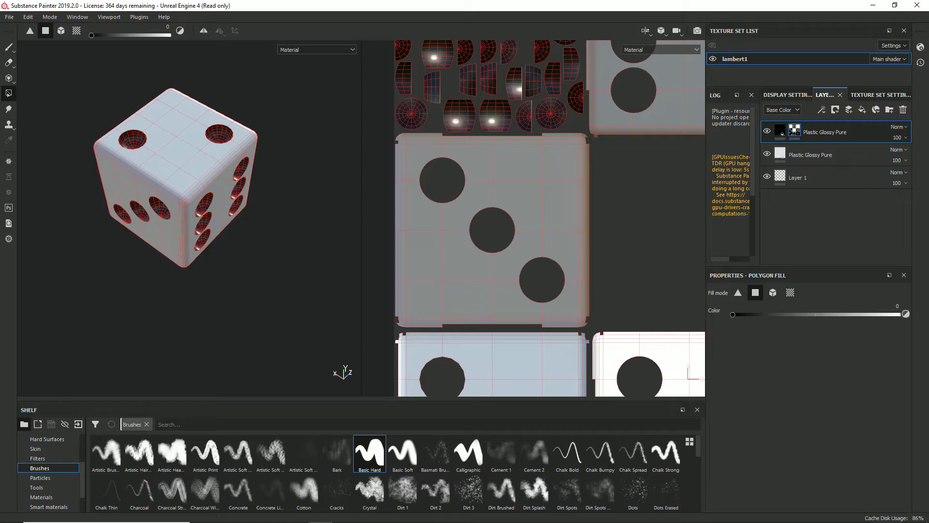
Step: Return to the Paint tool and examine the masked die up close without the wireframe
{"action": "left_click", "coordinate": [9, 47]}
{"action": "mouse_move", "coordinate": [228, 293]}
{"action": "left_mouse_down", "text": "alt"}
{"action": "mouse_move", "coordinate": [364, 208]}
{"action": "mouse_move", "coordinate": [230, 269]}
{"action": "mouse_move", "coordinate": [275, 286]}
{"action": "mouse_move", "coordinate": [344, 252]}
{"action": "mouse_move", "coordinate": [270, 250]}
{"action": "mouse_move", "coordinate": [232, 270]}
{"action": "left_mouse_up", "text": "alt"}
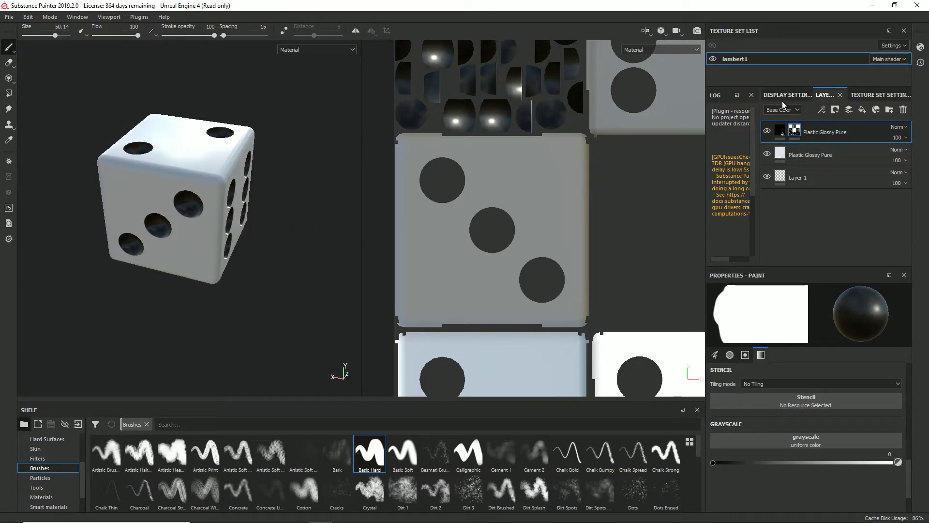
{"action": "scroll", "coordinate": [277, 170], "scroll_direction": "up", "scroll_amount": 6}
{"action": "left_click_drag", "start_coordinate": [293, 210], "coordinate": [274, 214], "text": "alt"}
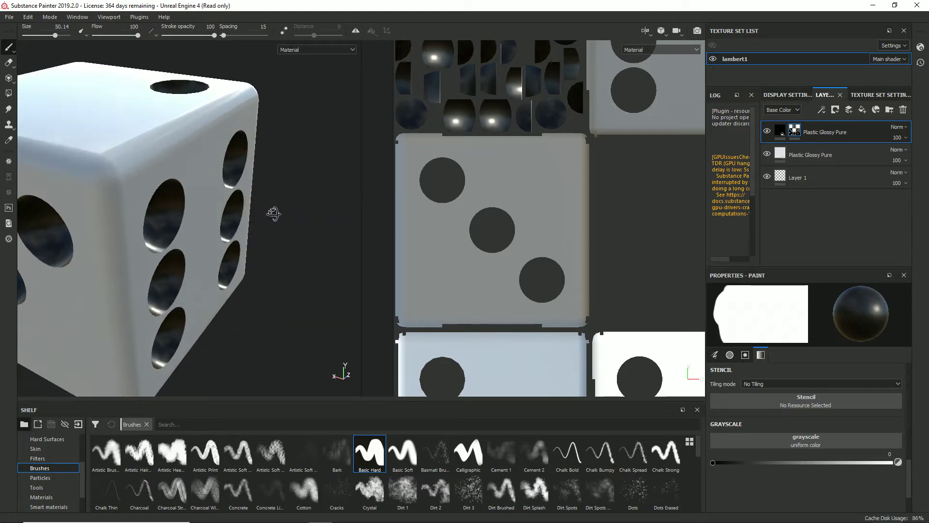
Step: Change the lower Plastic Glossy Pure layer's base color to a saturated red with hue 1.000 and saturation 0.989
{"action": "left_click", "coordinate": [782, 155]}
{"action": "left_click", "coordinate": [806, 388]}
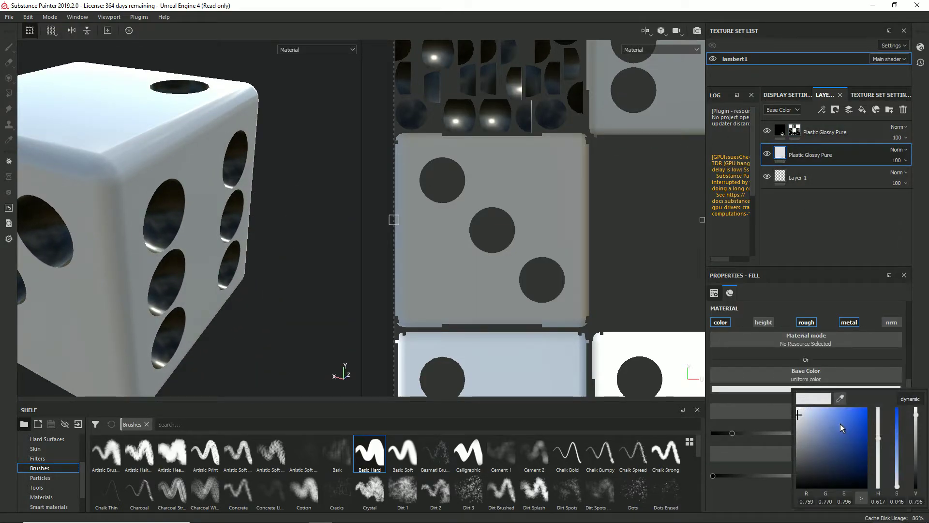
{"action": "left_click", "coordinate": [896, 416]}
{"action": "left_click", "coordinate": [878, 410]}
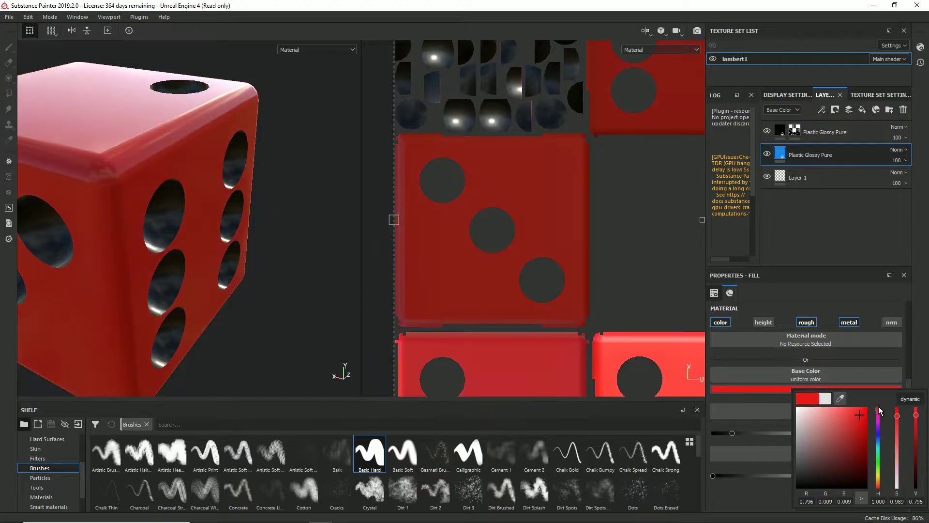
Step: Change the masked Plastic Glossy Pure layer's base color to white so the dots turn white
{"action": "left_click", "coordinate": [791, 134]}
{"action": "left_click", "coordinate": [780, 130]}
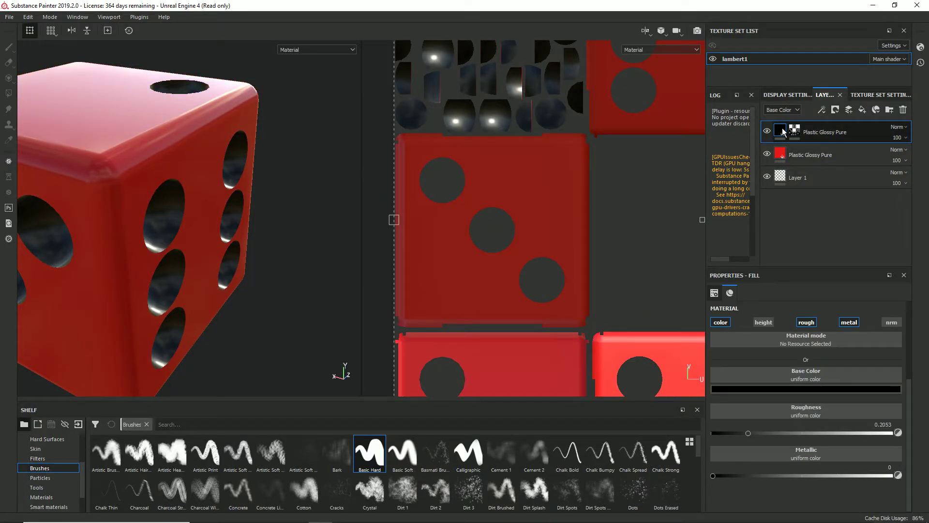
{"action": "left_click", "coordinate": [777, 387]}
{"action": "left_click_drag", "start_coordinate": [787, 411], "coordinate": [765, 405]}
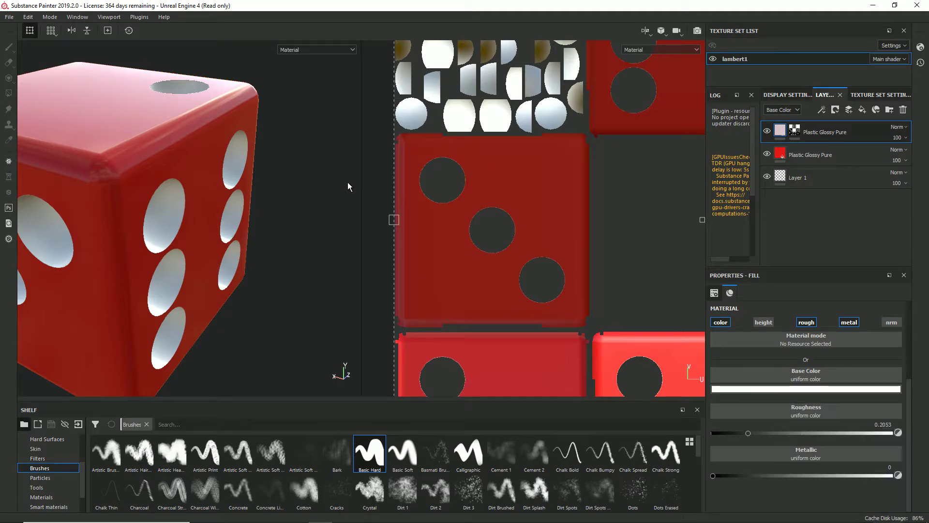
Step: Examine the red die with white dots from several sides and under rotated environment lighting
{"action": "scroll", "coordinate": [347, 181], "scroll_direction": "down", "scroll_amount": 5}
{"action": "left_click_drag", "start_coordinate": [315, 203], "coordinate": [334, 174], "text": "alt"}
{"action": "right_click_drag", "start_coordinate": [334, 174], "coordinate": [198, 187], "text": "shift"}
{"action": "left_click_drag", "start_coordinate": [198, 187], "coordinate": [158, 172], "text": "alt"}
{"action": "right_click_drag", "start_coordinate": [250, 176], "coordinate": [272, 233], "text": "alt"}
{"action": "left_click_drag", "start_coordinate": [272, 233], "coordinate": [311, 248], "text": "alt"}
{"action": "mouse_move", "coordinate": [255, 247]}
{"action": "right_mouse_down", "text": "alt"}
{"action": "mouse_move", "coordinate": [265, 238]}
{"action": "mouse_move", "coordinate": [271, 265]}
{"action": "mouse_move", "coordinate": [270, 251]}
{"action": "right_mouse_up", "text": "alt"}
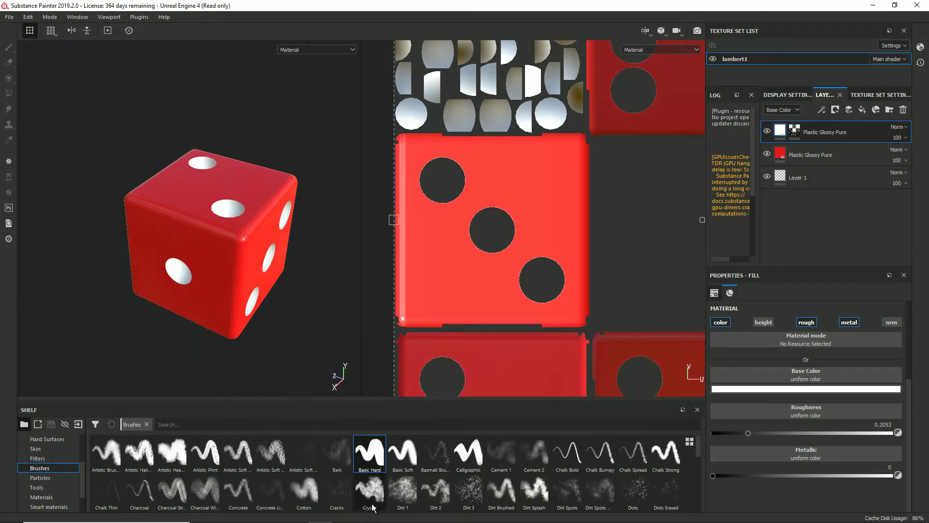
Step: Choose the Dirt 1 brush and add a new paint layer above the plastic layers
{"action": "left_click", "coordinate": [397, 492]}
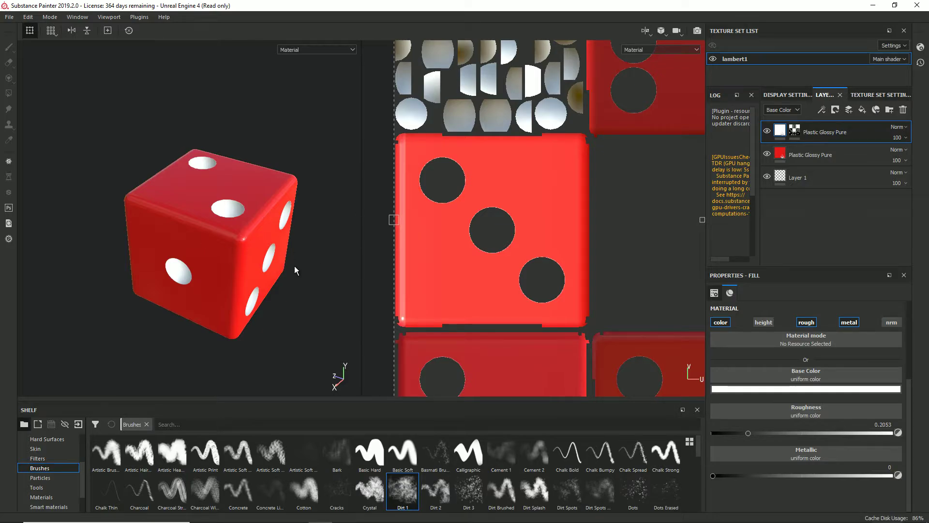
{"action": "left_click", "coordinate": [248, 234]}
{"action": "left_click", "coordinate": [845, 113]}
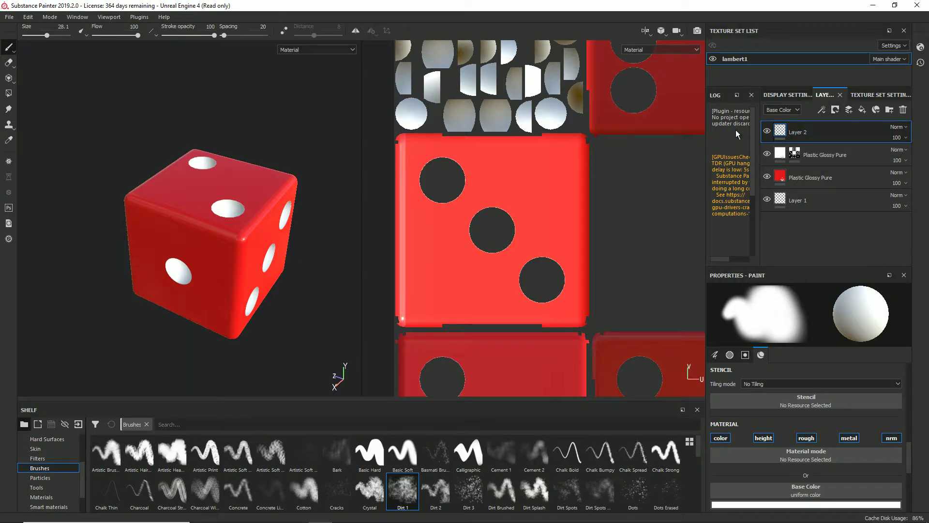
Step: Rotate the environment lighting around the die's corner and turn off the color channel for the Dirt 1 brush
{"action": "scroll", "coordinate": [289, 215], "scroll_direction": "up", "scroll_amount": 5}
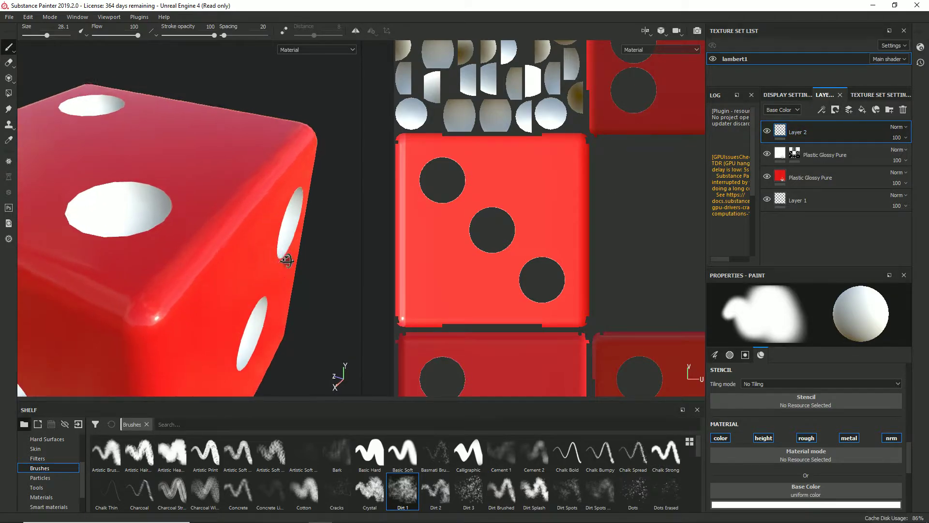
{"action": "left_click_drag", "start_coordinate": [286, 253], "coordinate": [300, 239], "text": "alt"}
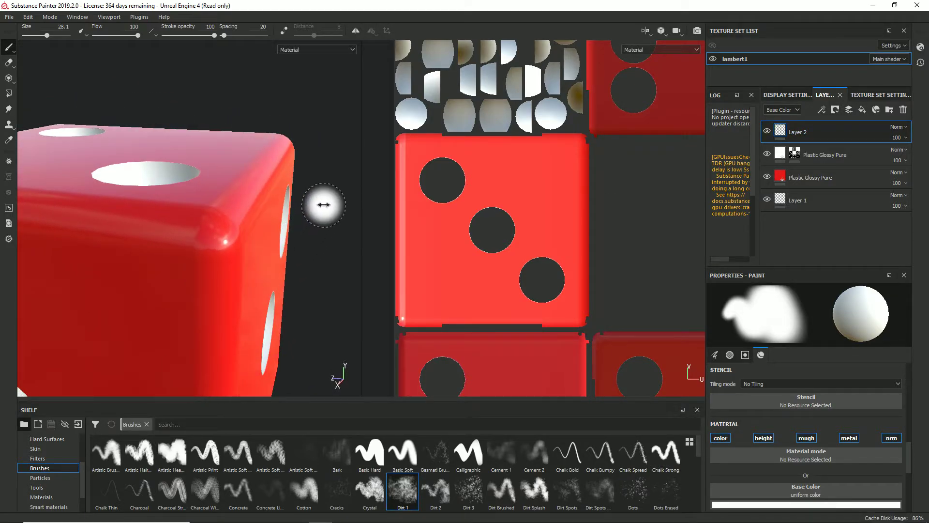
{"action": "right_click_drag", "start_coordinate": [324, 205], "coordinate": [301, 205], "text": "shift"}
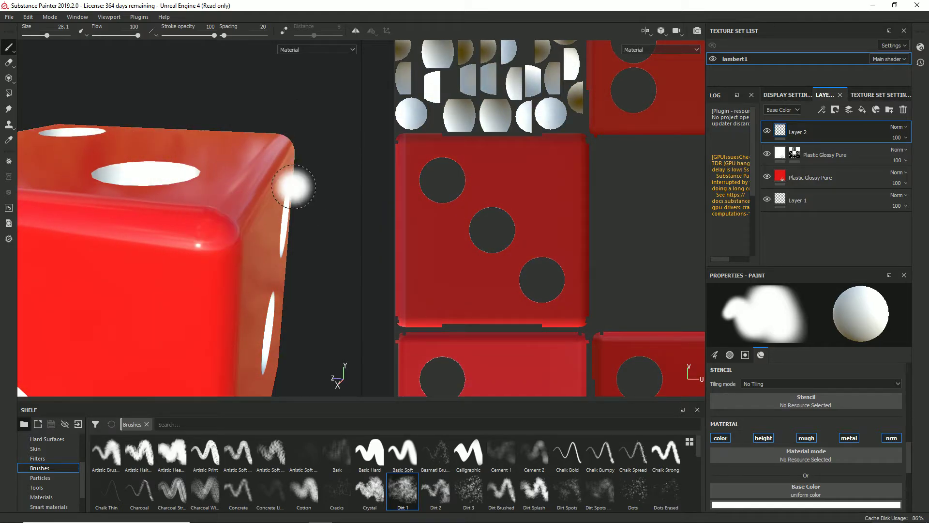
{"action": "left_click_drag", "start_coordinate": [290, 186], "coordinate": [293, 196], "text": "alt"}
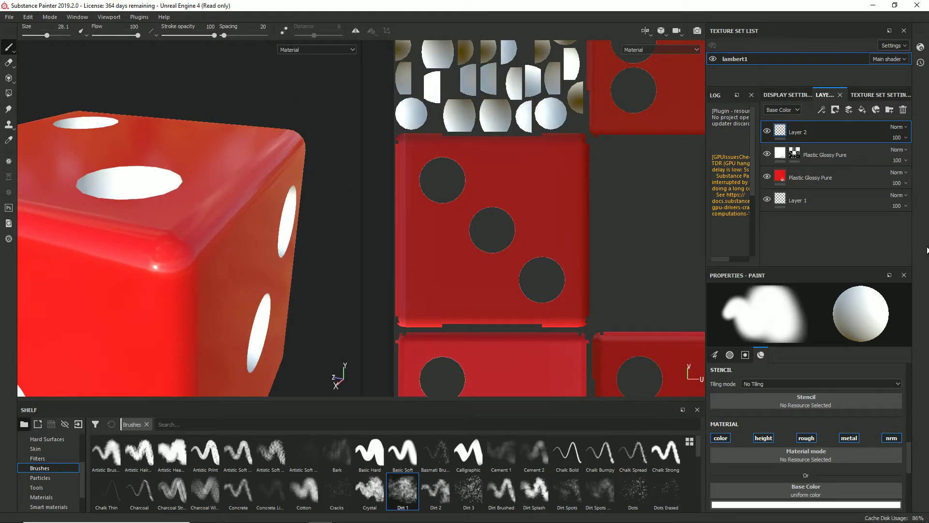
{"action": "left_click", "coordinate": [731, 438]}
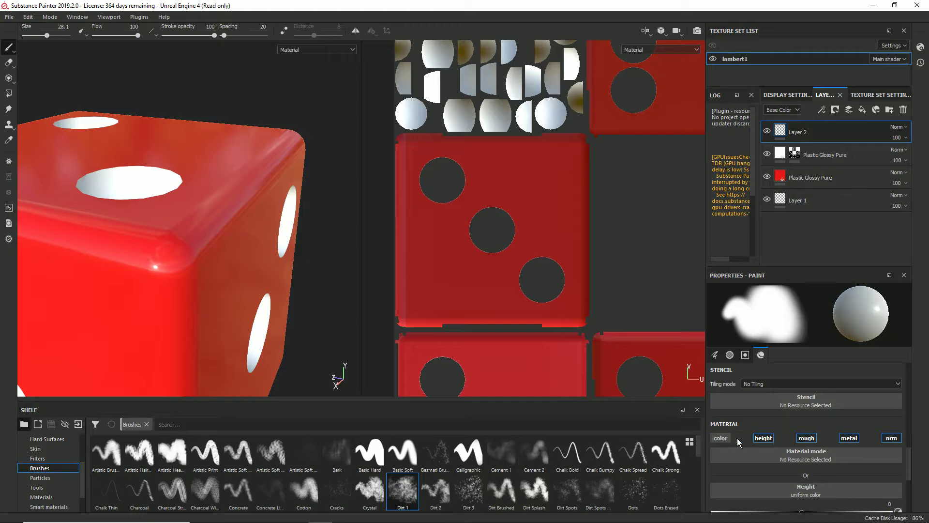
Step: Limit the brush's material to the roughness channel by turning off height, metal and normal, and choose the Cement 1 brush
{"action": "left_click", "coordinate": [772, 442]}
{"action": "left_click", "coordinate": [806, 438]}
{"action": "left_click", "coordinate": [850, 438]}
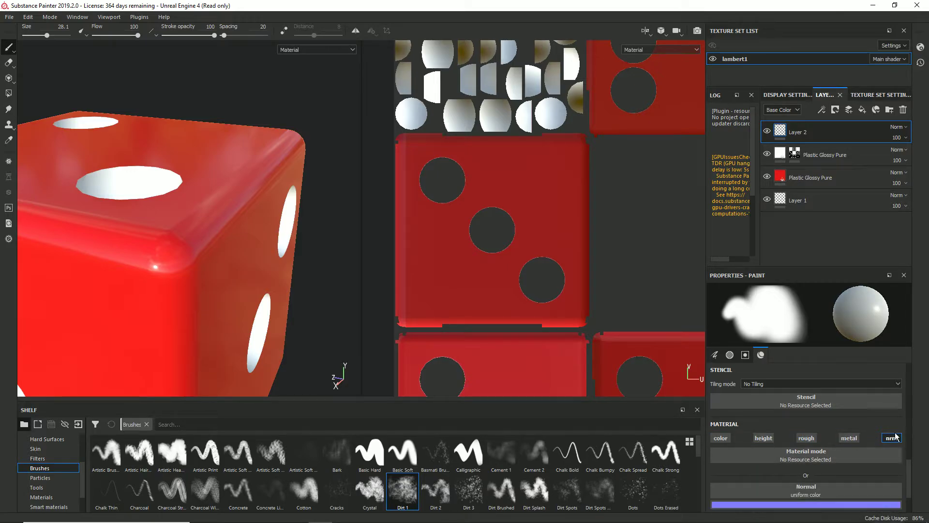
{"action": "left_click", "coordinate": [891, 438]}
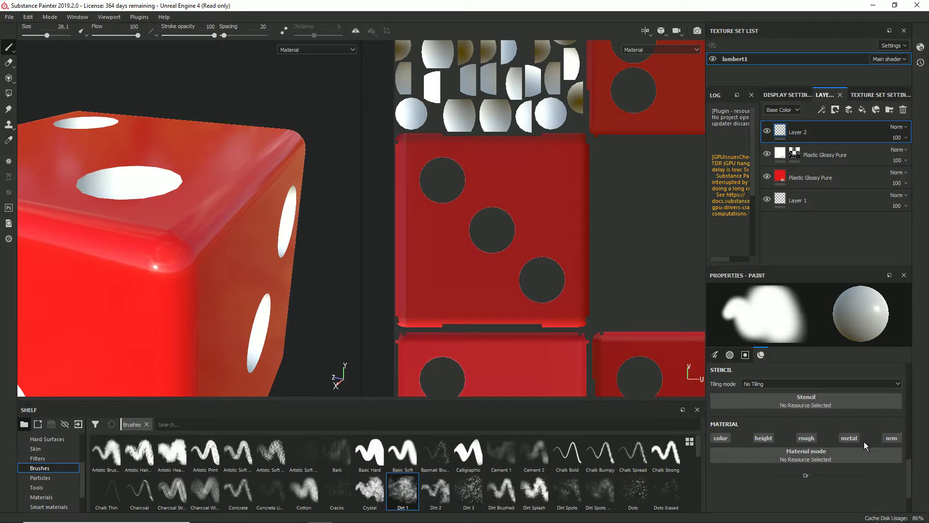
{"action": "left_click", "coordinate": [806, 438]}
{"action": "scroll", "coordinate": [769, 409], "scroll_direction": "down", "scroll_amount": 2}
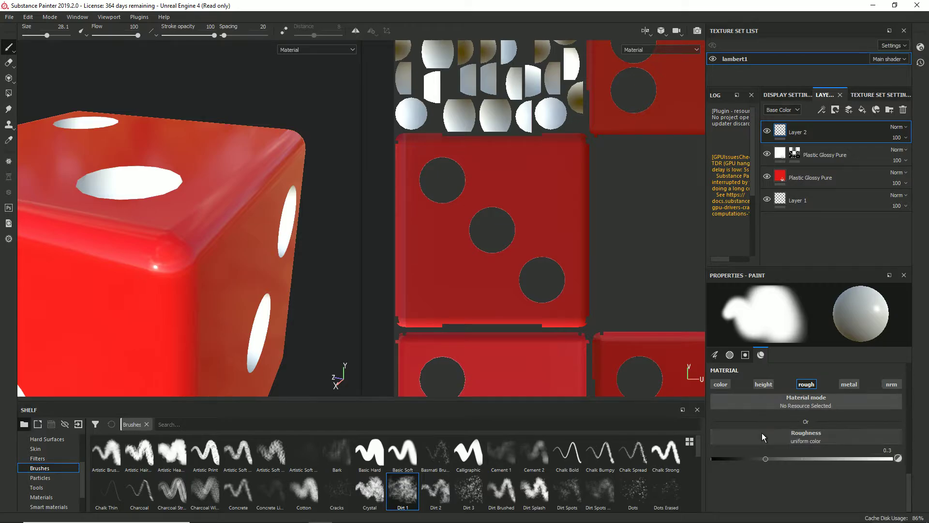
{"action": "mouse_move", "coordinate": [509, 456]}
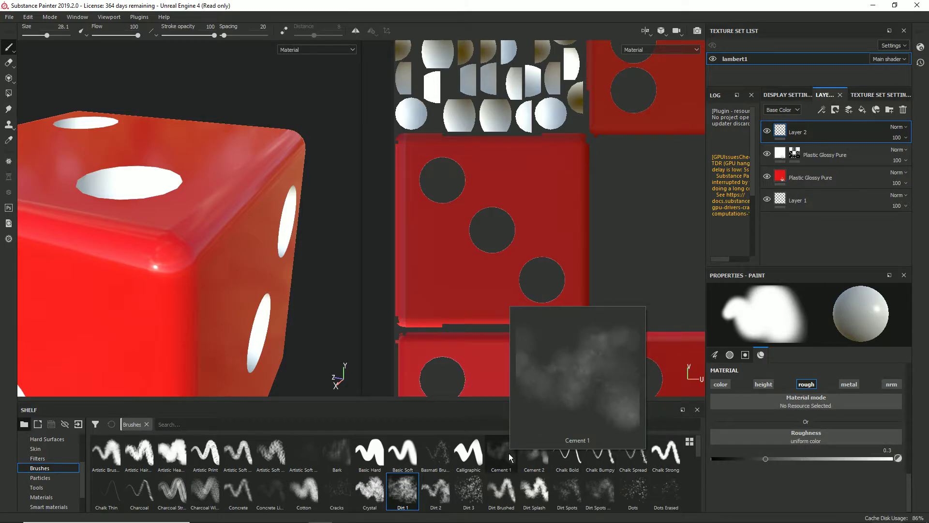
{"action": "left_click", "coordinate": [509, 456]}
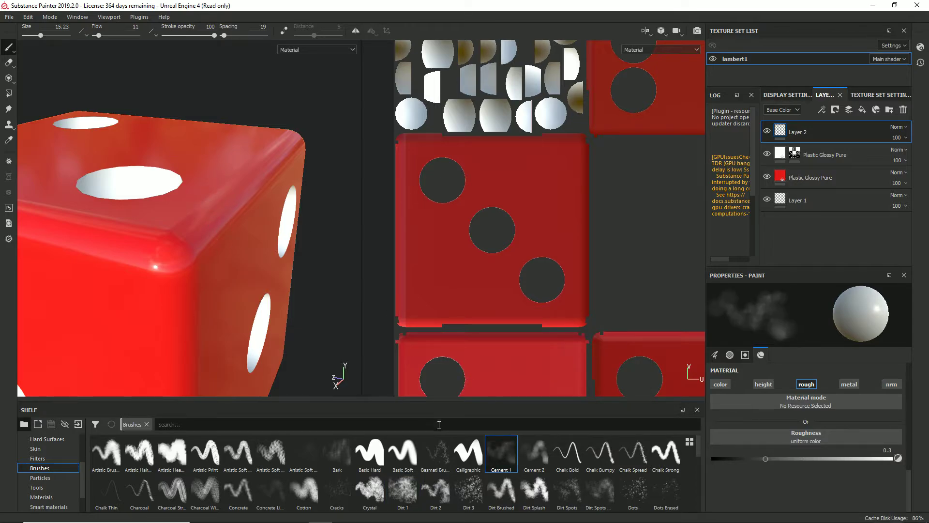
Step: Search the brushes for "SMUD" and clear the search again
{"action": "left_click", "coordinate": [223, 423]}
{"action": "type", "text": "s"}
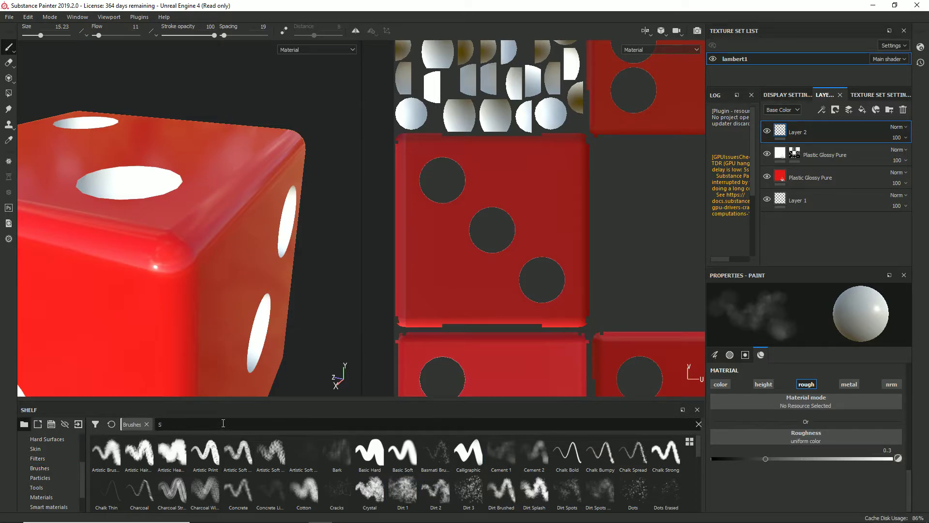
{"action": "type", "text": "MUD"}
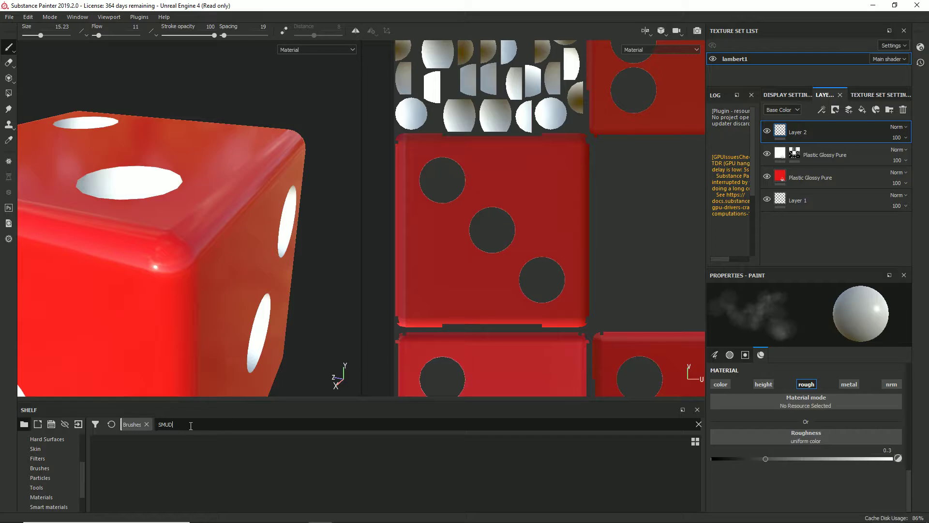
{"action": "key", "text": "BackSpace"}
{"action": "key", "text": "BackSpace"}
{"action": "key", "text": "BackSpace"}
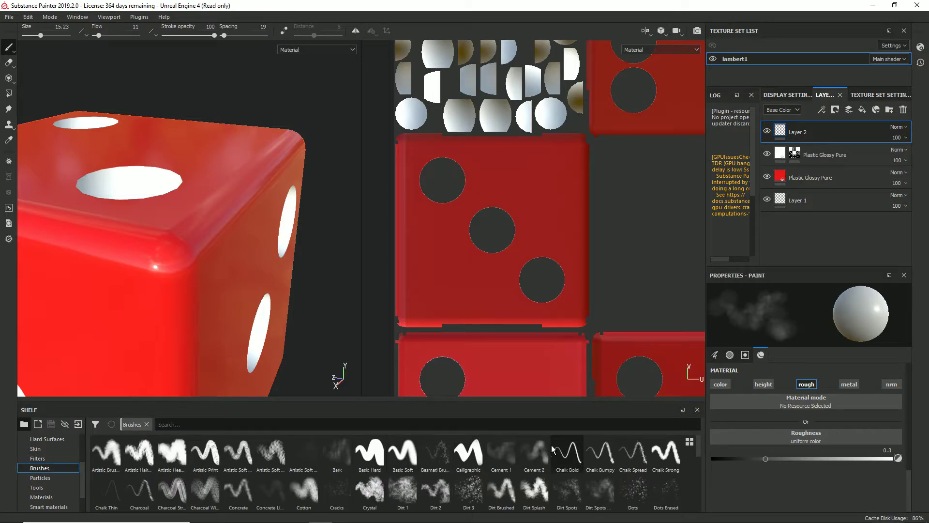
Step: Select the Cement 1 brush and set its roughness to 0.832
{"action": "left_click", "coordinate": [504, 464]}
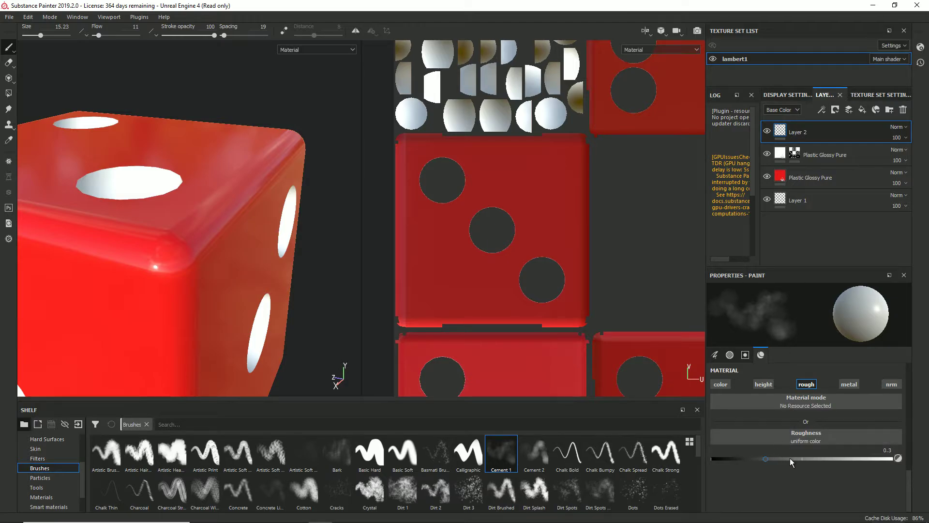
{"action": "left_click_drag", "start_coordinate": [859, 460], "coordinate": [862, 458]}
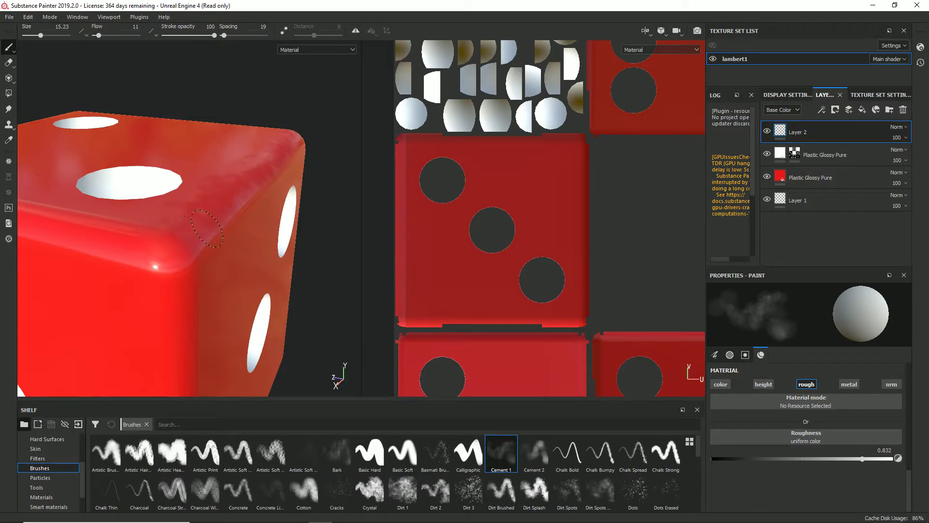
Step: Examine the roughness on the die's top edge and corner from several distances and under rotated environment lighting
{"action": "scroll", "coordinate": [307, 205], "scroll_direction": "down", "scroll_amount": 5}
{"action": "scroll", "coordinate": [264, 235], "scroll_direction": "up", "scroll_amount": 5}
{"action": "left_click_drag", "start_coordinate": [261, 236], "coordinate": [283, 251], "text": "alt"}
{"action": "mouse_move", "coordinate": [284, 252]}
{"action": "right_mouse_down", "text": "shift"}
{"action": "mouse_move", "coordinate": [137, 237]}
{"action": "mouse_move", "coordinate": [146, 239]}
{"action": "right_mouse_up", "text": "shift"}
{"action": "left_click_drag", "start_coordinate": [128, 245], "coordinate": [196, 235], "text": "alt"}
{"action": "scroll", "coordinate": [196, 235], "scroll_direction": "down", "scroll_amount": 5}
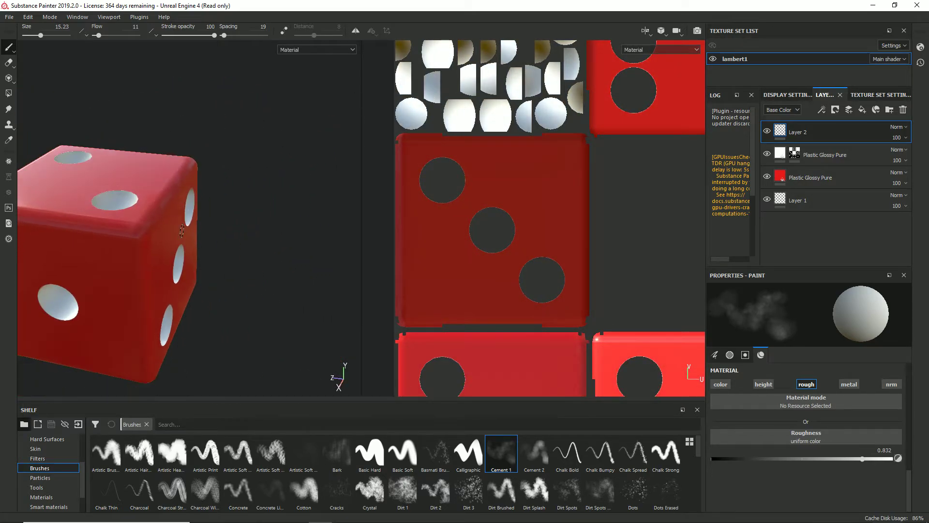
{"action": "middle_click_drag", "start_coordinate": [196, 234], "coordinate": [266, 272], "text": "alt"}
{"action": "left_click_drag", "start_coordinate": [187, 274], "coordinate": [145, 280], "text": "alt"}
{"action": "mouse_move", "coordinate": [145, 280]}
{"action": "right_mouse_down", "text": "shift"}
{"action": "mouse_move", "coordinate": [215, 286]}
{"action": "mouse_move", "coordinate": [200, 290]}
{"action": "mouse_move", "coordinate": [208, 290]}
{"action": "mouse_move", "coordinate": [309, 266]}
{"action": "right_mouse_up", "text": "shift"}
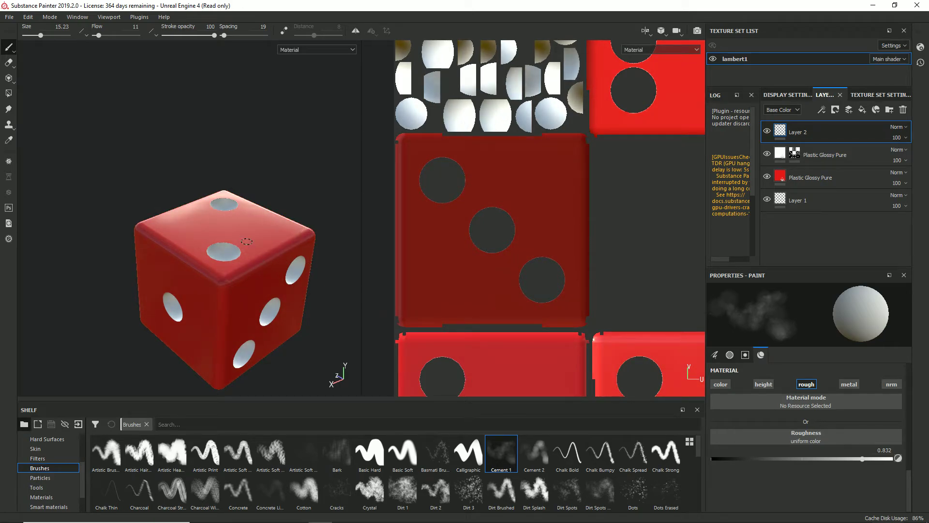
Step: Reduce the Cement 1 brush's flow to 6 and increase its size to 36.5
{"action": "left_click_drag", "start_coordinate": [98, 35], "coordinate": [96, 35]}
{"action": "right_click", "coordinate": [285, 246]}
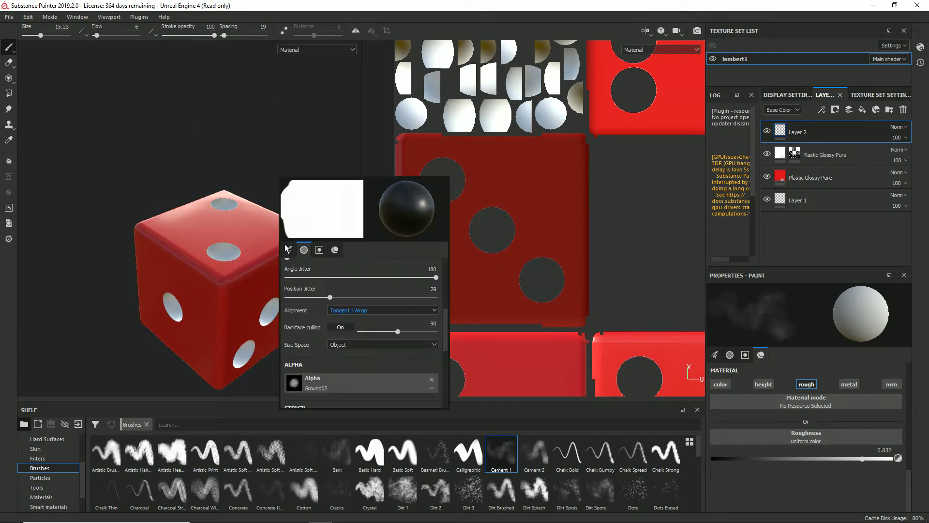
{"action": "scroll", "coordinate": [359, 279], "scroll_direction": "up", "scroll_amount": 5}
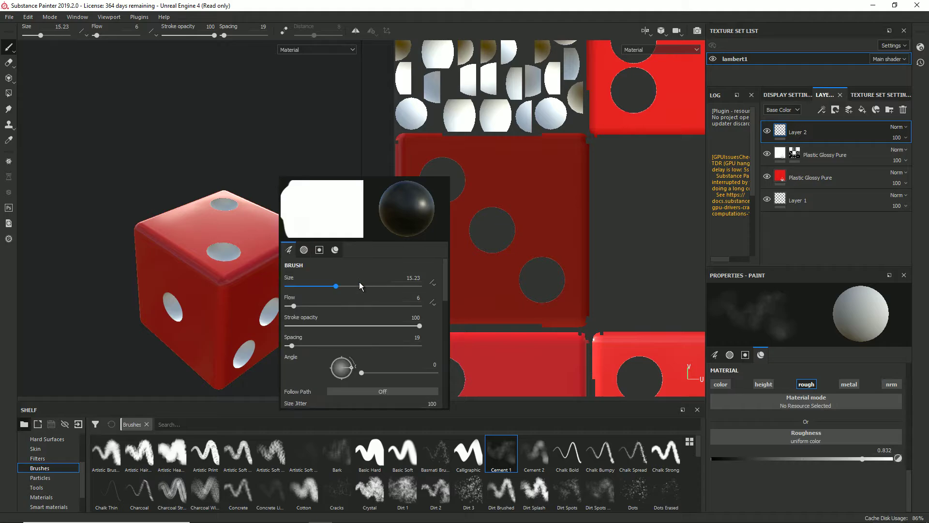
{"action": "left_click", "coordinate": [365, 286]}
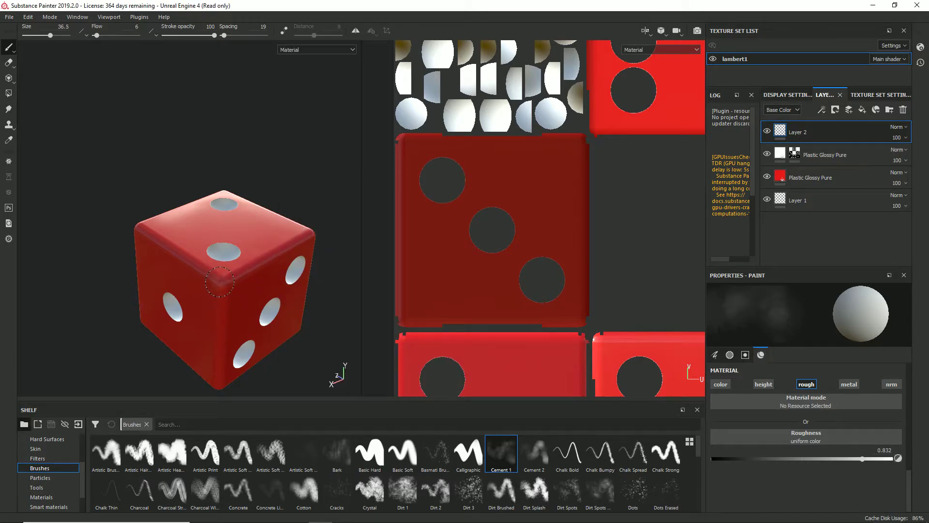
Step: Examine the die's front corner and adjoining faces up close while rotating the model and the environment lighting
{"action": "scroll", "coordinate": [269, 304], "scroll_direction": "down", "scroll_amount": 2}
{"action": "scroll", "coordinate": [268, 306], "scroll_direction": "up", "scroll_amount": 5}
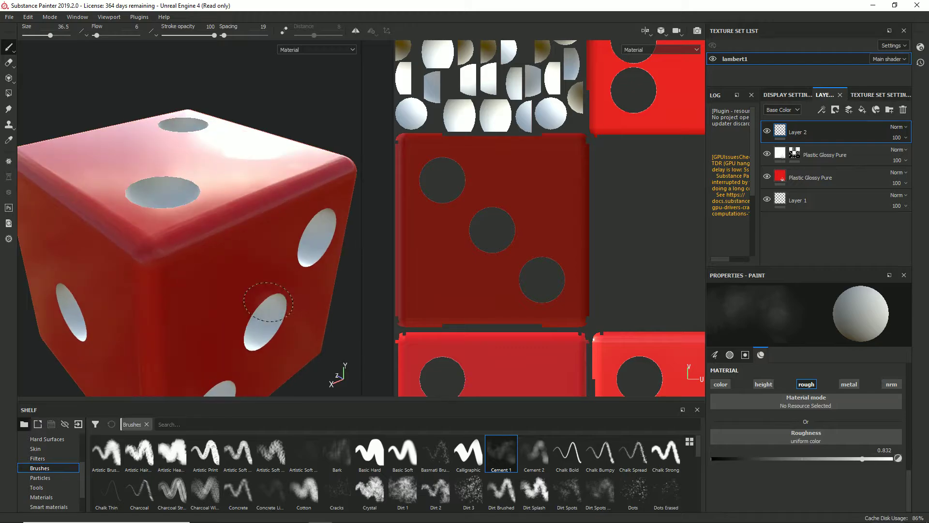
{"action": "left_click_drag", "start_coordinate": [265, 306], "coordinate": [247, 277], "text": "alt"}
{"action": "right_click_drag", "start_coordinate": [248, 277], "coordinate": [211, 275], "text": "shift"}
{"action": "left_click_drag", "start_coordinate": [211, 275], "coordinate": [145, 265], "text": "alt"}
{"action": "right_click_drag", "start_coordinate": [145, 265], "coordinate": [187, 286], "text": "shift"}
{"action": "scroll", "coordinate": [186, 284], "scroll_direction": "up", "scroll_amount": 1}
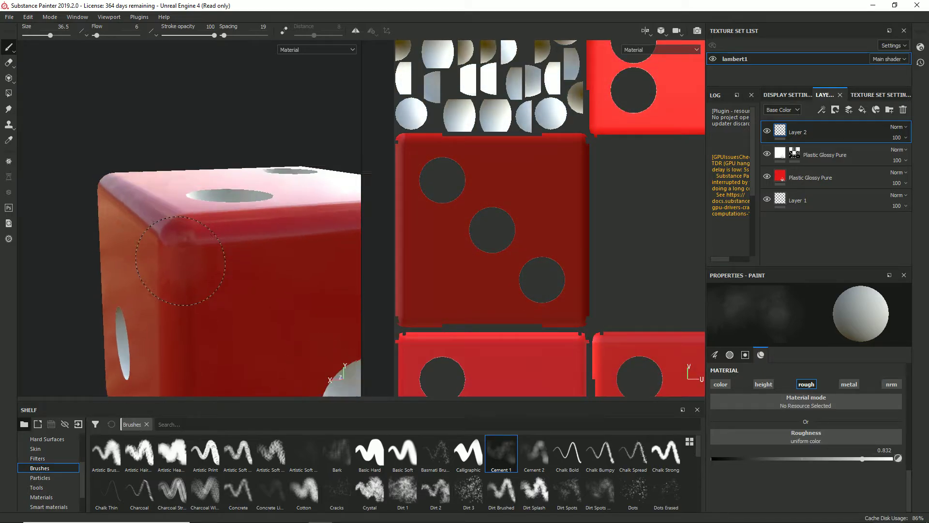
{"action": "scroll", "coordinate": [180, 273], "scroll_direction": "down", "scroll_amount": 5}
{"action": "mouse_move", "coordinate": [176, 268]}
{"action": "left_mouse_down", "text": "alt"}
{"action": "mouse_move", "coordinate": [218, 256]}
{"action": "mouse_move", "coordinate": [286, 267]}
{"action": "mouse_move", "coordinate": [329, 259]}
{"action": "left_mouse_up", "text": "alt"}
Step: Enlarge the Cement 1 brush to a size of 93.69
{"action": "right_click", "coordinate": [296, 266]}
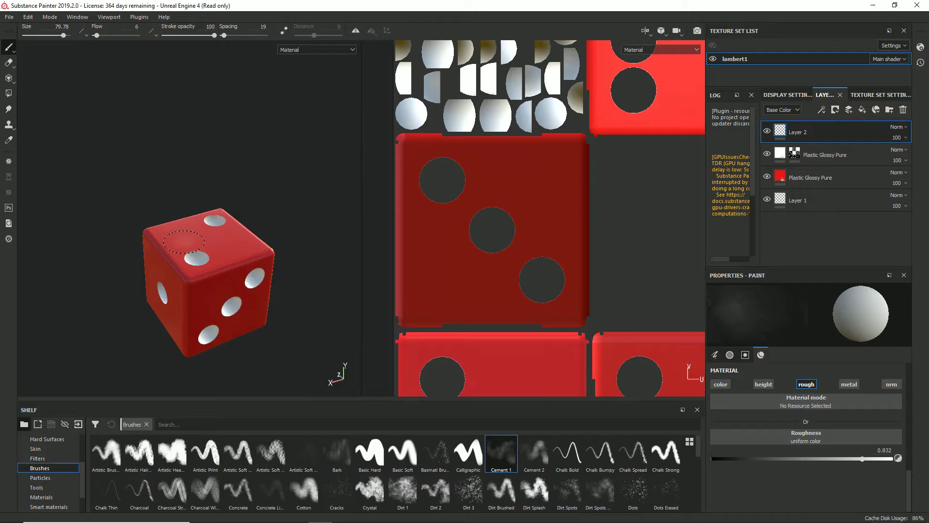
{"action": "right_click", "coordinate": [336, 294]}
{"action": "left_click_drag", "start_coordinate": [374, 285], "coordinate": [385, 287]}
Step: Inspect the roughness variation on the die's two-dot top face at close range under changing light
{"action": "right_click_drag", "start_coordinate": [223, 249], "coordinate": [245, 262], "text": "shift"}
{"action": "scroll", "coordinate": [245, 263], "scroll_direction": "up", "scroll_amount": 5}
{"action": "left_click_drag", "start_coordinate": [244, 263], "coordinate": [220, 253], "text": "alt"}
{"action": "mouse_move", "coordinate": [220, 253]}
{"action": "right_mouse_down", "text": "shift"}
{"action": "mouse_move", "coordinate": [233, 262]}
{"action": "mouse_move", "coordinate": [213, 273]}
{"action": "right_mouse_up", "text": "shift"}
{"action": "mouse_move", "coordinate": [213, 273]}
{"action": "left_mouse_down", "text": "alt"}
{"action": "mouse_move", "coordinate": [257, 279]}
{"action": "mouse_move", "coordinate": [280, 322]}
{"action": "mouse_move", "coordinate": [306, 296]}
{"action": "left_mouse_up", "text": "alt"}
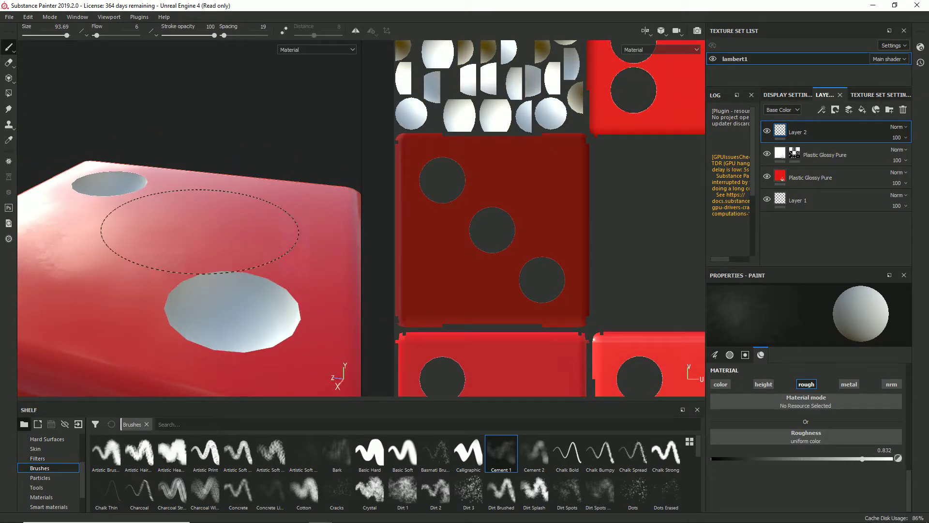
{"action": "scroll", "coordinate": [265, 220], "scroll_direction": "down", "scroll_amount": 4}
{"action": "scroll", "coordinate": [261, 218], "scroll_direction": "up", "scroll_amount": 4}
{"action": "scroll", "coordinate": [258, 228], "scroll_direction": "down", "scroll_amount": 6}
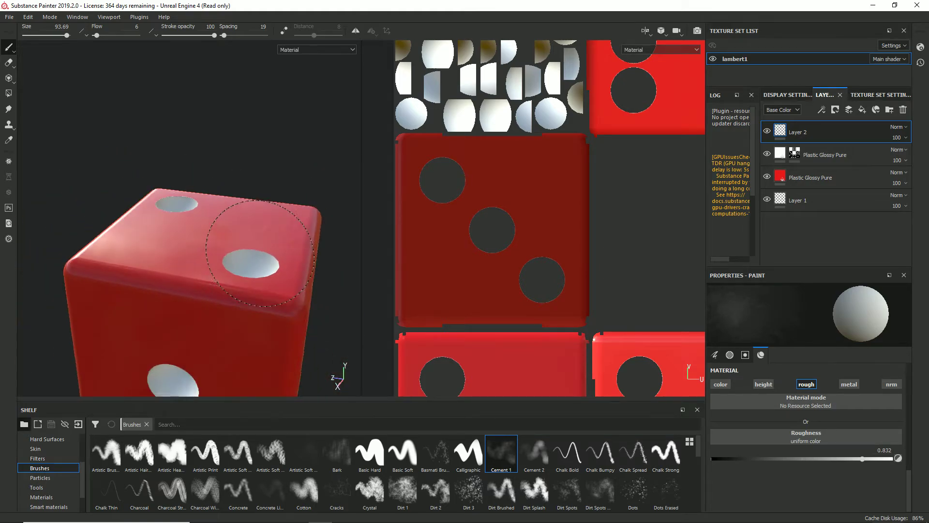
Step: Inspect the one-dot, three-dot and remaining sides of the die for roughness variation by turning it around
{"action": "mouse_move", "coordinate": [253, 300]}
{"action": "left_mouse_down", "text": "alt"}
{"action": "mouse_move", "coordinate": [267, 205]}
{"action": "mouse_move", "coordinate": [294, 226]}
{"action": "mouse_move", "coordinate": [265, 201]}
{"action": "left_mouse_up", "text": "alt"}
{"action": "mouse_move", "coordinate": [266, 201]}
{"action": "right_mouse_down", "text": "shift"}
{"action": "mouse_move", "coordinate": [207, 203]}
{"action": "mouse_move", "coordinate": [175, 228]}
{"action": "right_mouse_up", "text": "shift"}
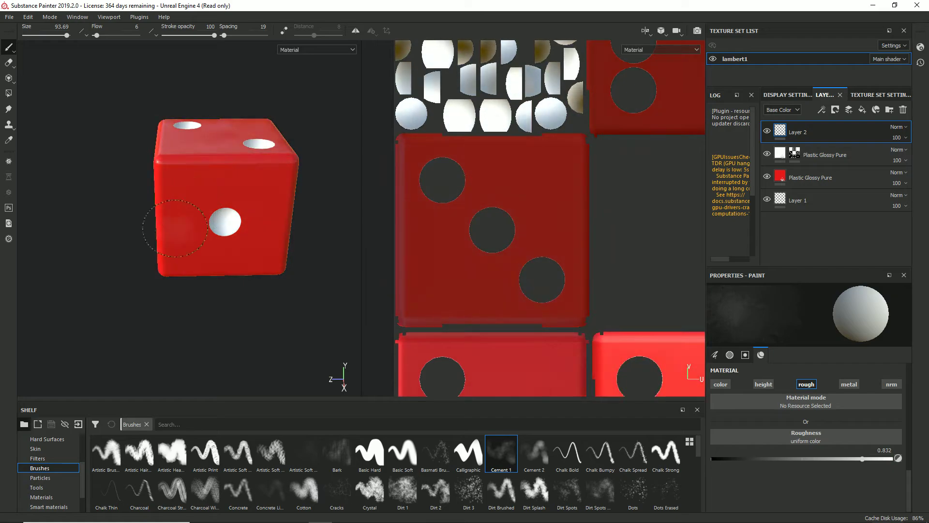
{"action": "left_click_drag", "start_coordinate": [175, 228], "coordinate": [332, 248], "text": "alt"}
{"action": "left_click_drag", "start_coordinate": [150, 270], "coordinate": [278, 245], "text": "alt"}
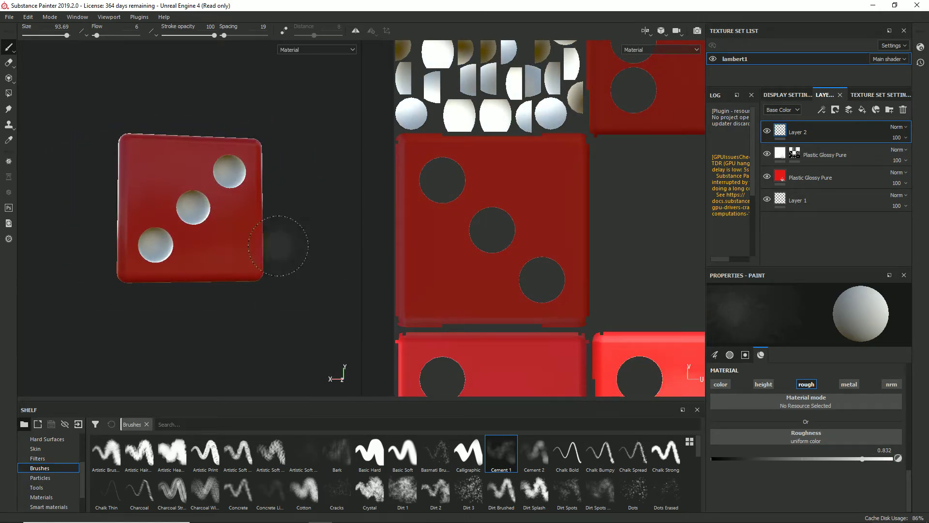
{"action": "left_click_drag", "start_coordinate": [177, 232], "coordinate": [220, 247], "text": "alt"}
{"action": "middle_click_drag", "start_coordinate": [203, 111], "coordinate": [234, 218], "text": "alt"}
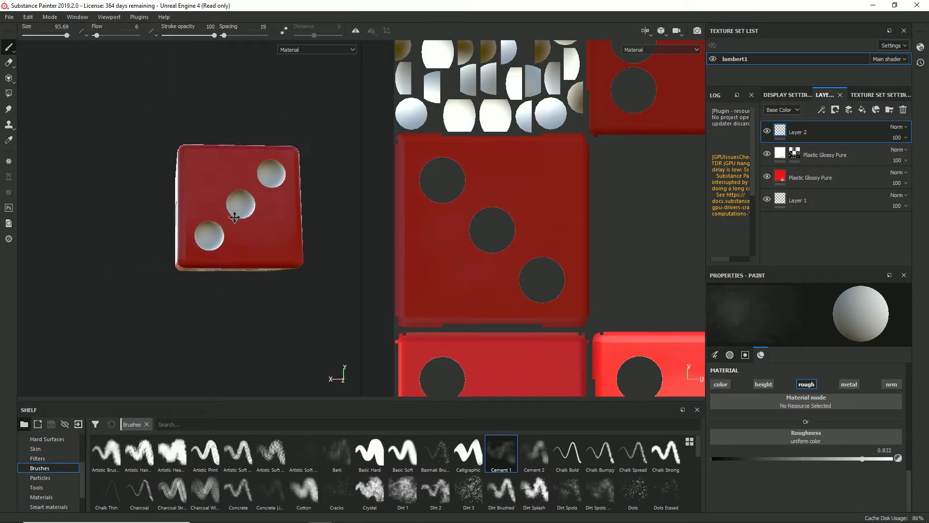
{"action": "left_click_drag", "start_coordinate": [145, 154], "coordinate": [231, 253], "text": "alt"}
{"action": "right_click_drag", "start_coordinate": [199, 127], "coordinate": [291, 215], "text": "alt"}
{"action": "left_click_drag", "start_coordinate": [308, 277], "coordinate": [234, 215], "text": "alt"}
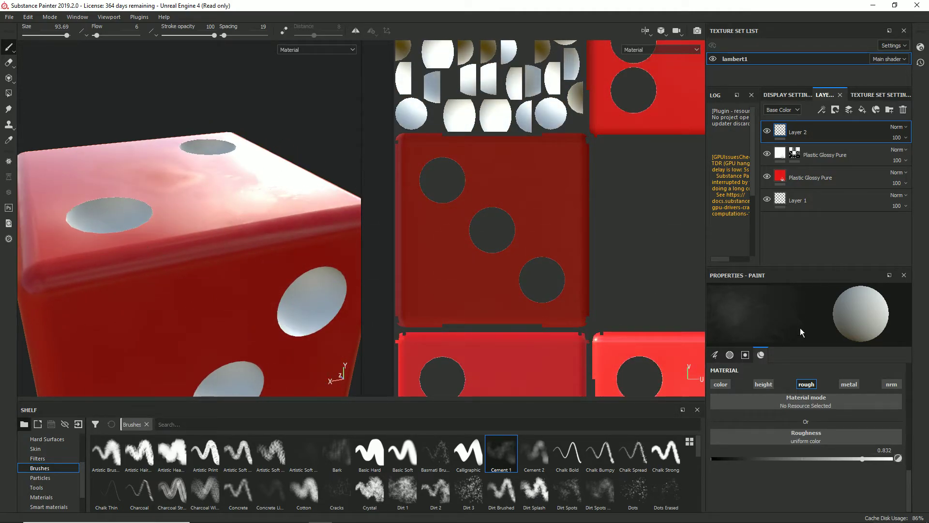
Step: Turn off the brush's roughness channel and enable its normal and height channels
{"action": "left_click", "coordinate": [815, 384]}
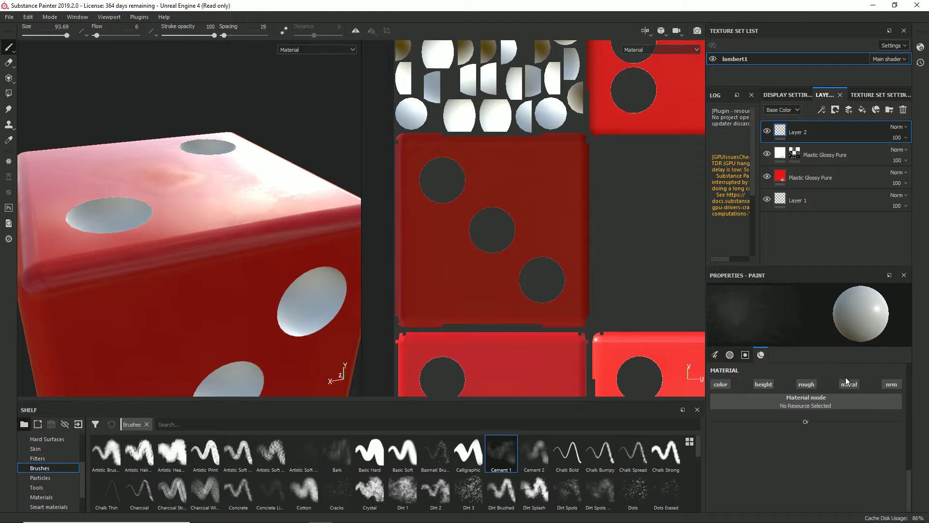
{"action": "left_click", "coordinate": [884, 382]}
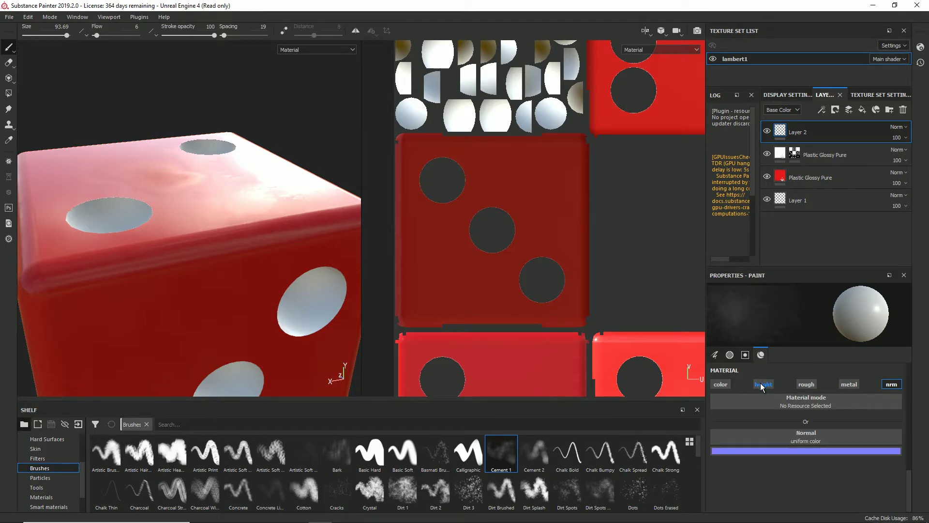
{"action": "left_click", "coordinate": [761, 382]}
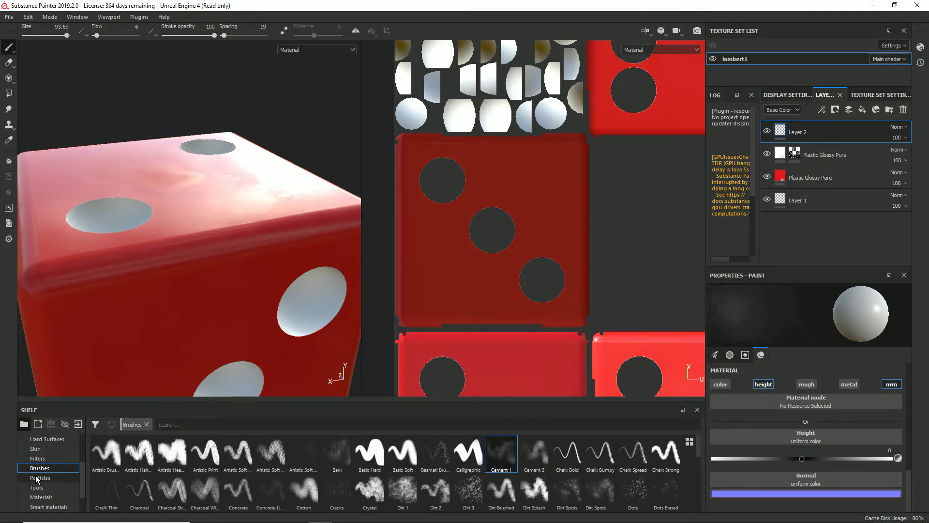
Step: Assign the Calf Skin material to the brush's height and normal channels
{"action": "left_click", "coordinate": [42, 497]}
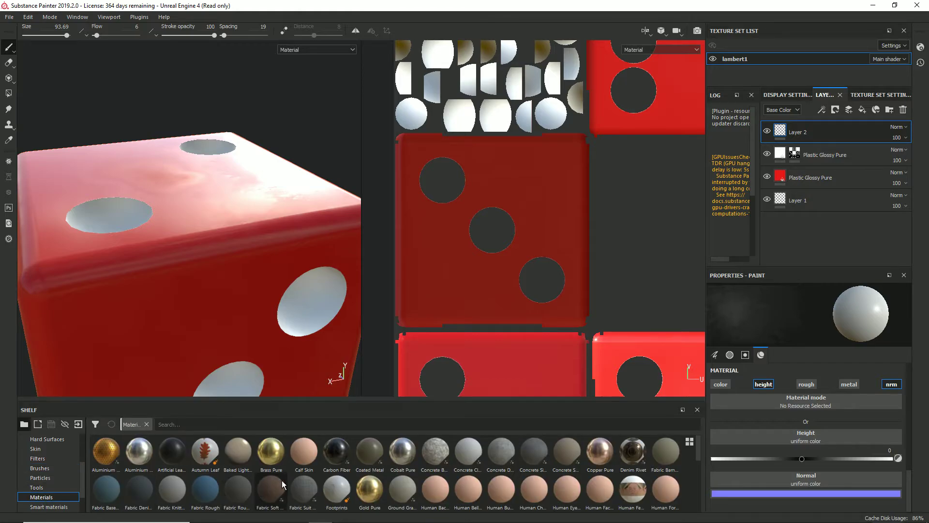
{"action": "mouse_move", "coordinate": [314, 462]}
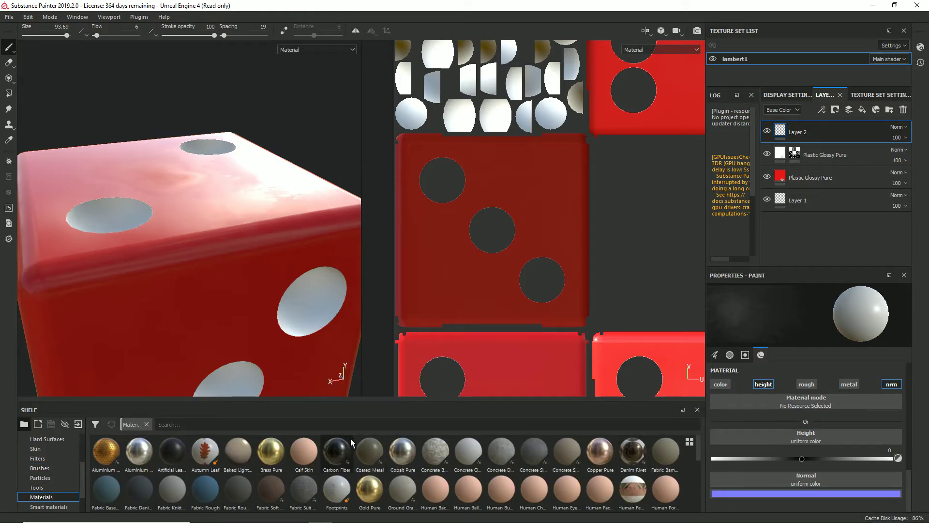
{"action": "mouse_move", "coordinate": [814, 434]}
{"action": "left_mouse_down"}
{"action": "mouse_move", "coordinate": [812, 422]}
{"action": "mouse_move", "coordinate": [828, 440]}
{"action": "left_mouse_up"}
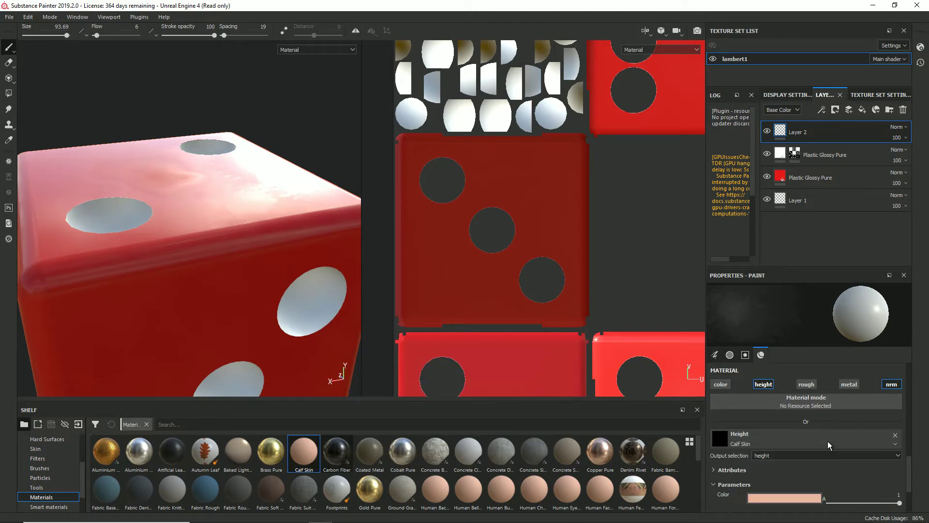
{"action": "scroll", "coordinate": [828, 440], "scroll_direction": "down", "scroll_amount": 3}
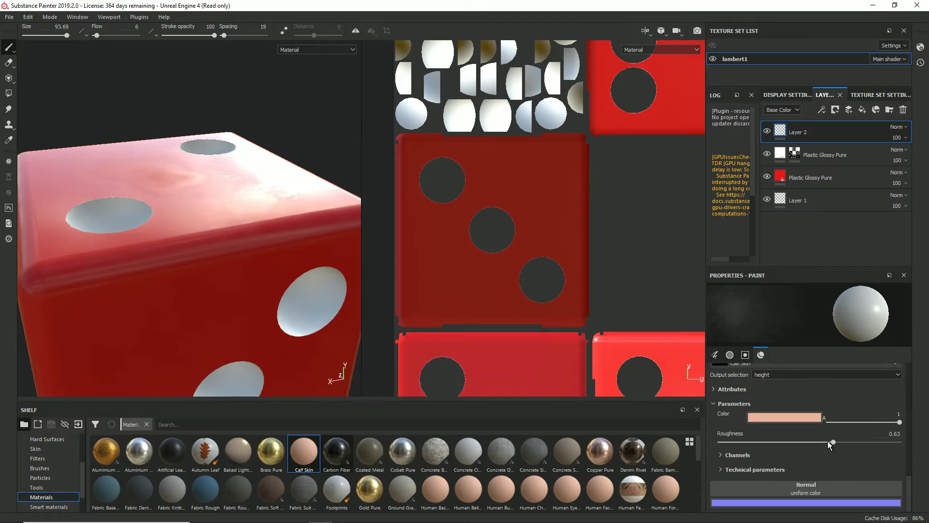
{"action": "left_click_drag", "start_coordinate": [829, 483], "coordinate": [825, 475]}
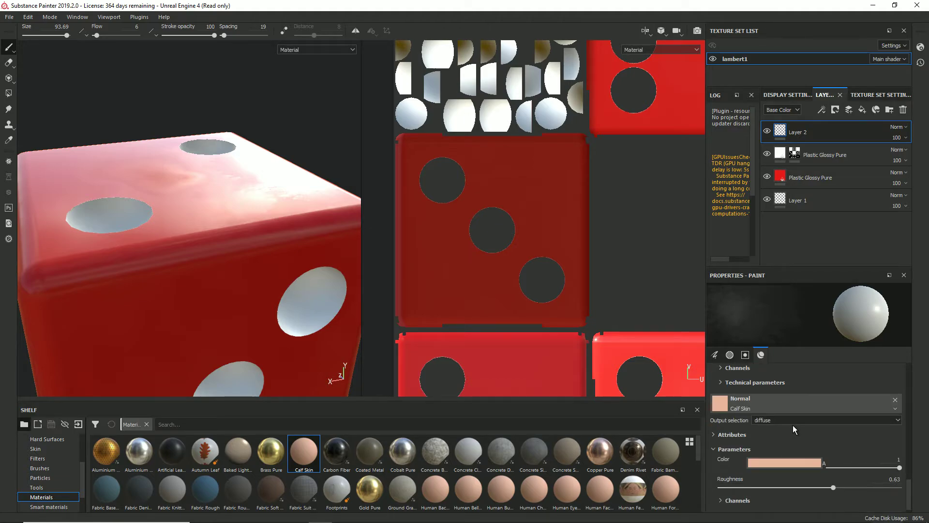
Step: Set the output selection of the normal channel's Calf Skin resource to normal and check that of the height channel
{"action": "left_click", "coordinate": [790, 420]}
{"action": "left_click", "coordinate": [776, 440]}
{"action": "scroll", "coordinate": [869, 448], "scroll_direction": "up", "scroll_amount": 8}
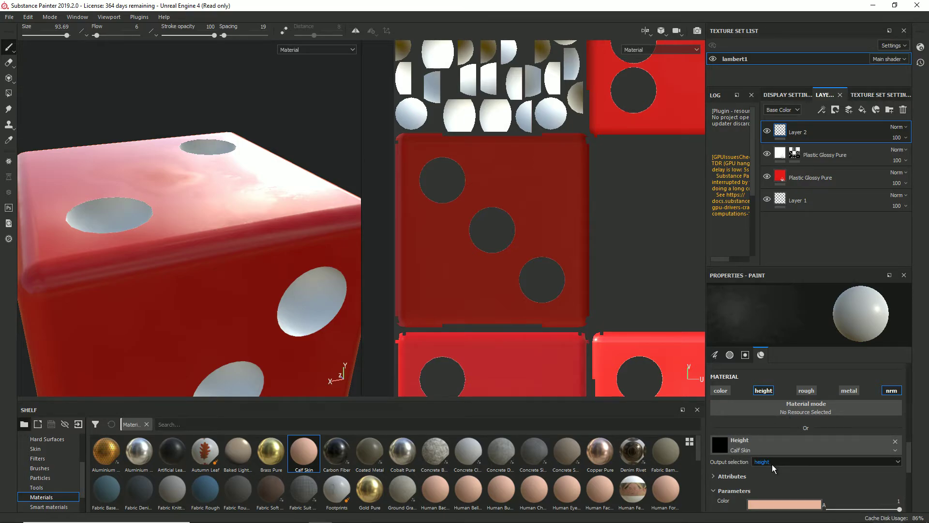
{"action": "scroll", "coordinate": [748, 450], "scroll_direction": "down", "scroll_amount": 5}
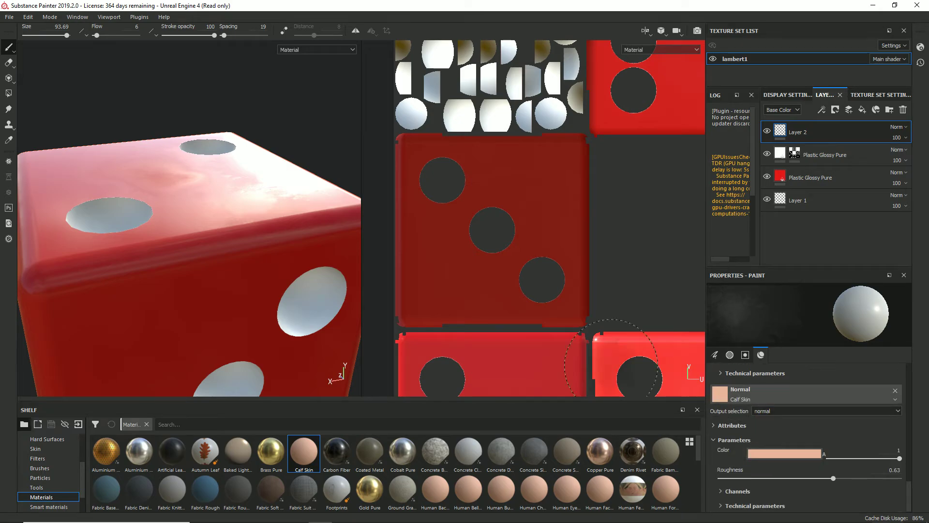
Step: Try painting Calf Skin detail across the die's two-dot face with the Basic Hard brush at size 72.94, then undo it
{"action": "left_click", "coordinate": [43, 467]}
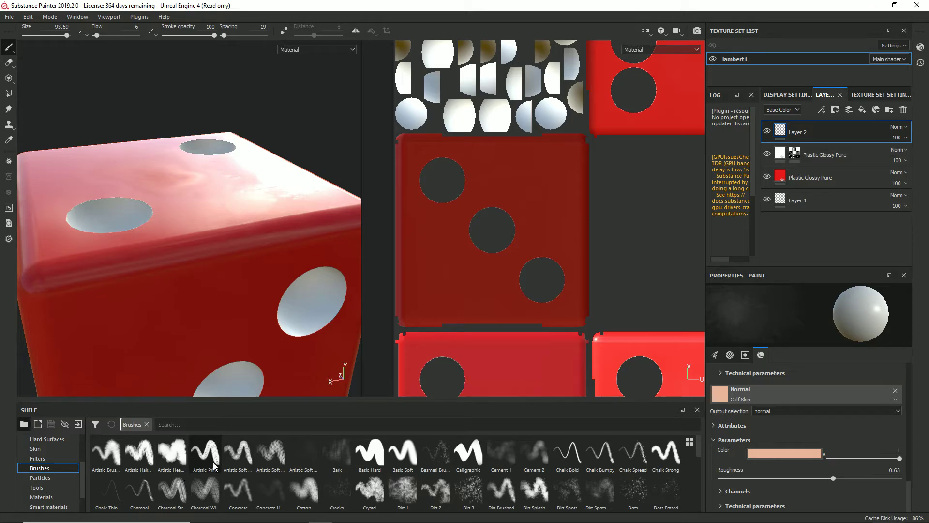
{"action": "left_click", "coordinate": [370, 452]}
{"action": "right_click", "coordinate": [211, 251]}
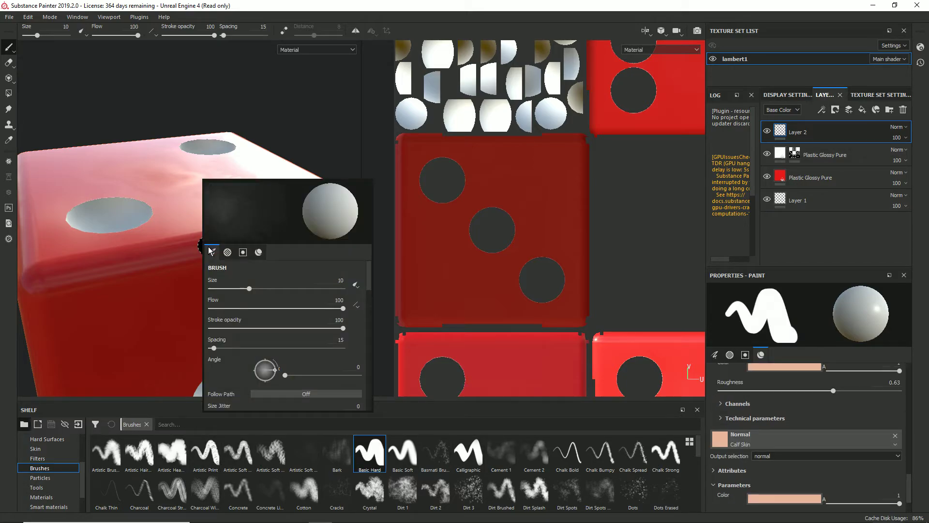
{"action": "left_click", "coordinate": [320, 289]}
{"action": "left_click", "coordinate": [252, 238]}
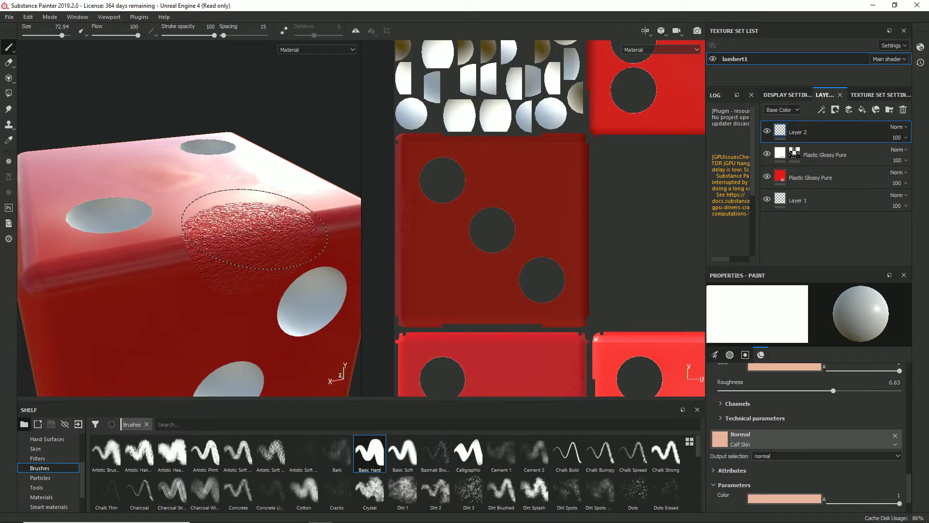
{"action": "mouse_move", "coordinate": [255, 228]}
{"action": "left_mouse_down"}
{"action": "mouse_move", "coordinate": [176, 170]}
{"action": "mouse_move", "coordinate": [171, 256]}
{"action": "mouse_move", "coordinate": [92, 203]}
{"action": "mouse_move", "coordinate": [217, 198]}
{"action": "mouse_move", "coordinate": [314, 208]}
{"action": "mouse_move", "coordinate": [202, 128]}
{"action": "mouse_move", "coordinate": [145, 165]}
{"action": "mouse_move", "coordinate": [192, 150]}
{"action": "mouse_move", "coordinate": [141, 183]}
{"action": "mouse_move", "coordinate": [83, 197]}
{"action": "mouse_move", "coordinate": [71, 172]}
{"action": "mouse_move", "coordinate": [95, 150]}
{"action": "mouse_move", "coordinate": [166, 149]}
{"action": "mouse_move", "coordinate": [149, 176]}
{"action": "left_mouse_up"}
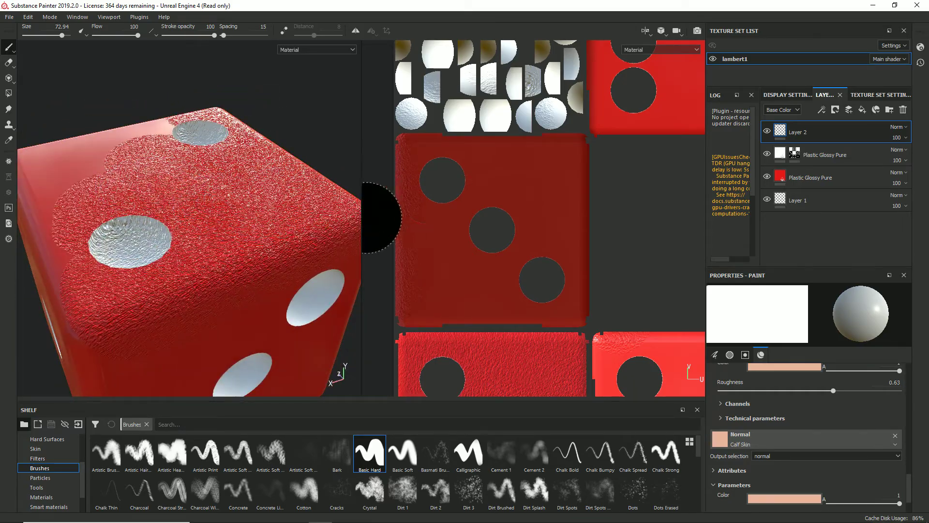
{"action": "key", "text": "ctrl+z"}
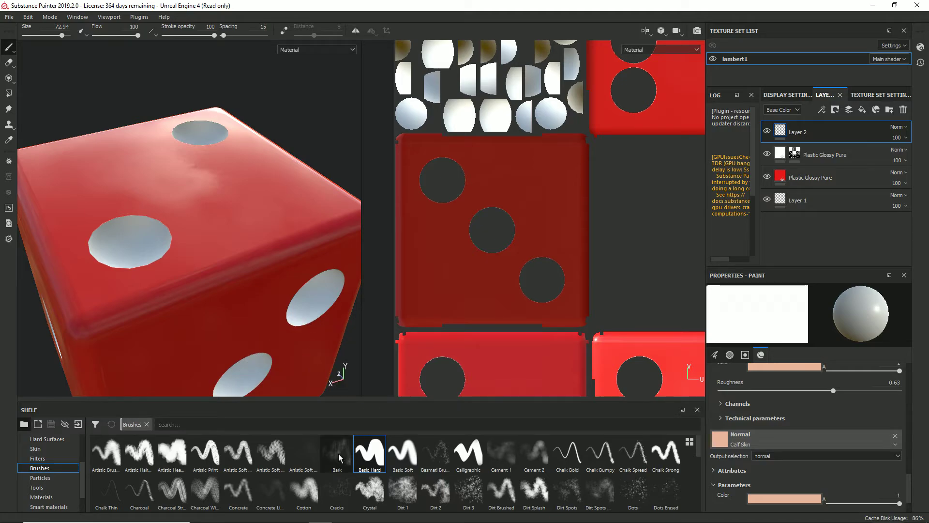
Step: Add faint Calf Skin detail along the die's rounded edges with the Bark brush at size 15.23 and flow 11
{"action": "left_click", "coordinate": [339, 459]}
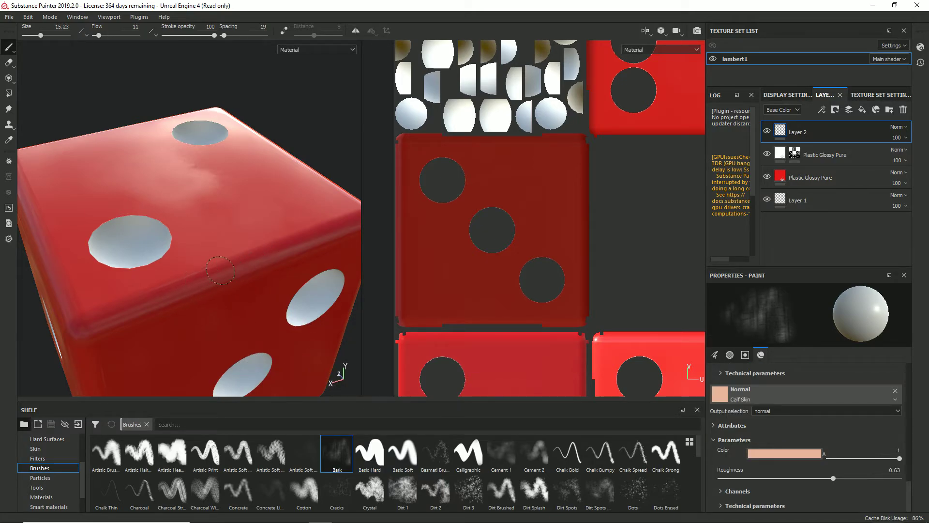
{"action": "scroll", "coordinate": [326, 314], "scroll_direction": "down", "scroll_amount": 1}
{"action": "scroll", "coordinate": [315, 312], "scroll_direction": "up", "scroll_amount": 4}
{"action": "mouse_move", "coordinate": [313, 311]}
{"action": "left_mouse_down", "text": "alt"}
{"action": "mouse_move", "coordinate": [289, 297]}
{"action": "mouse_move", "coordinate": [307, 270]}
{"action": "mouse_move", "coordinate": [287, 267]}
{"action": "mouse_move", "coordinate": [183, 83]}
{"action": "mouse_move", "coordinate": [311, 263]}
{"action": "mouse_move", "coordinate": [342, 255]}
{"action": "left_mouse_up", "text": "alt"}
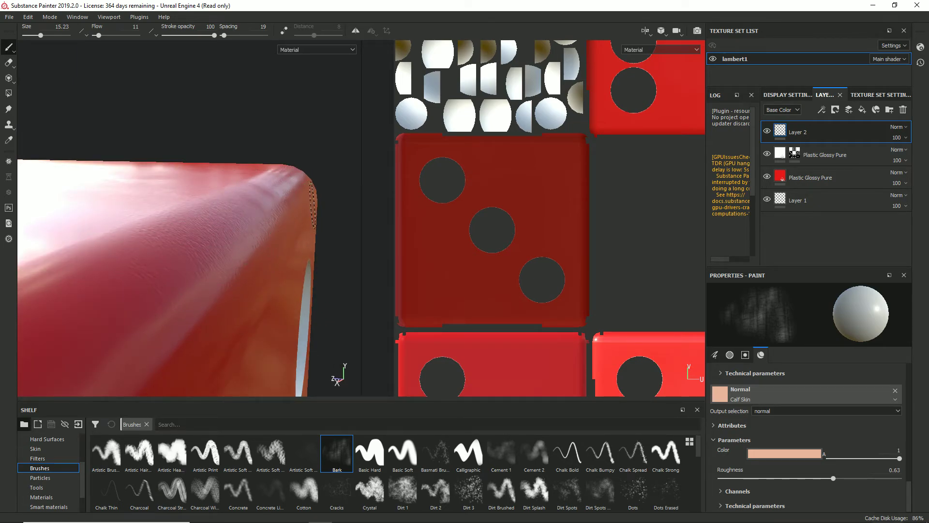
{"action": "mouse_move", "coordinate": [312, 205]}
{"action": "left_mouse_down", "text": "alt"}
{"action": "mouse_move", "coordinate": [342, 253]}
{"action": "mouse_move", "coordinate": [303, 290]}
{"action": "mouse_move", "coordinate": [348, 293]}
{"action": "mouse_move", "coordinate": [303, 285]}
{"action": "left_mouse_up", "text": "alt"}
{"action": "scroll", "coordinate": [303, 284], "scroll_direction": "down", "scroll_amount": 5}
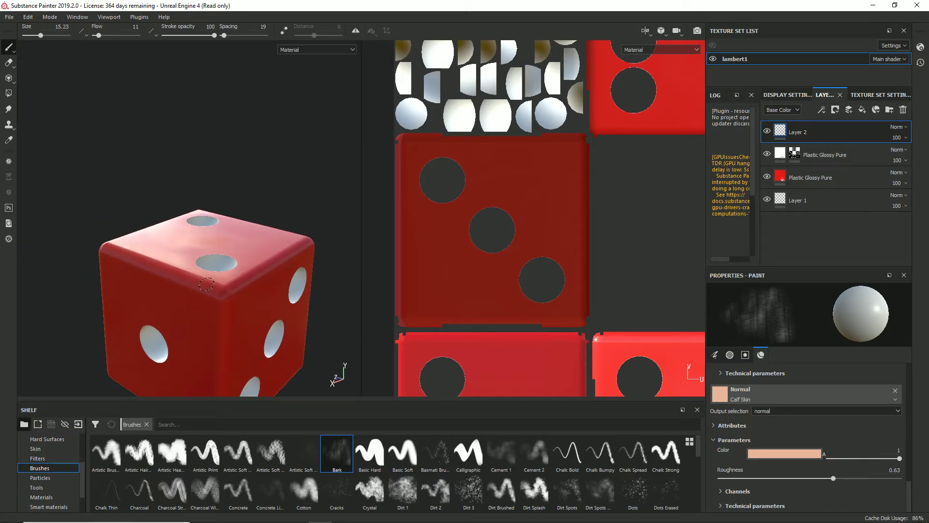
{"action": "right_click_drag", "start_coordinate": [326, 315], "coordinate": [271, 334], "text": "alt"}
{"action": "mouse_move", "coordinate": [218, 358]}
{"action": "left_mouse_down", "text": "alt"}
{"action": "mouse_move", "coordinate": [266, 376]}
{"action": "mouse_move", "coordinate": [257, 338]}
{"action": "mouse_move", "coordinate": [332, 249]}
{"action": "mouse_move", "coordinate": [269, 232]}
{"action": "mouse_move", "coordinate": [228, 352]}
{"action": "left_mouse_up", "text": "alt"}
{"action": "scroll", "coordinate": [253, 308], "scroll_direction": "up", "scroll_amount": 3}
{"action": "scroll", "coordinate": [253, 308], "scroll_direction": "down", "scroll_amount": 3}
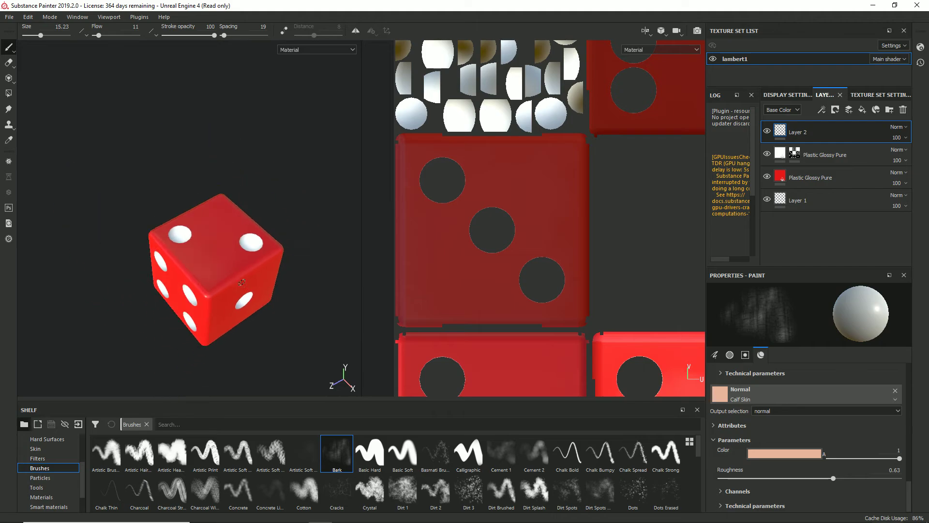
Step: Start a texture export, keeping the Unreal Engine 4 (Packed) configuration and the png format
{"action": "left_click", "coordinate": [9, 17]}
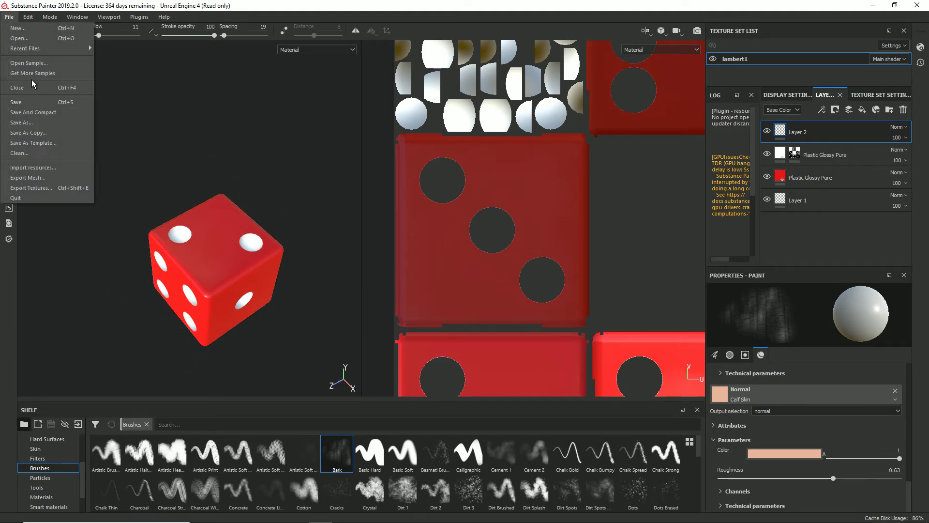
{"action": "left_click", "coordinate": [72, 189]}
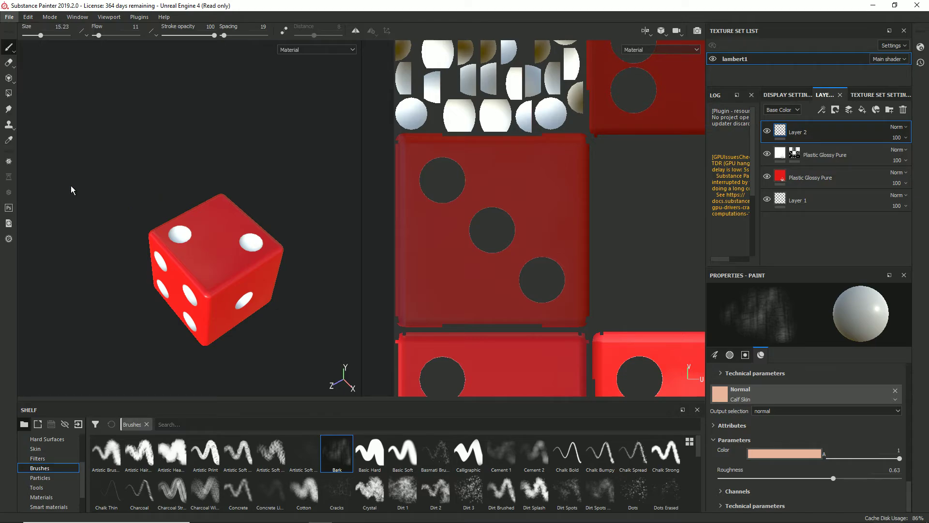
{"action": "left_click", "coordinate": [364, 137]}
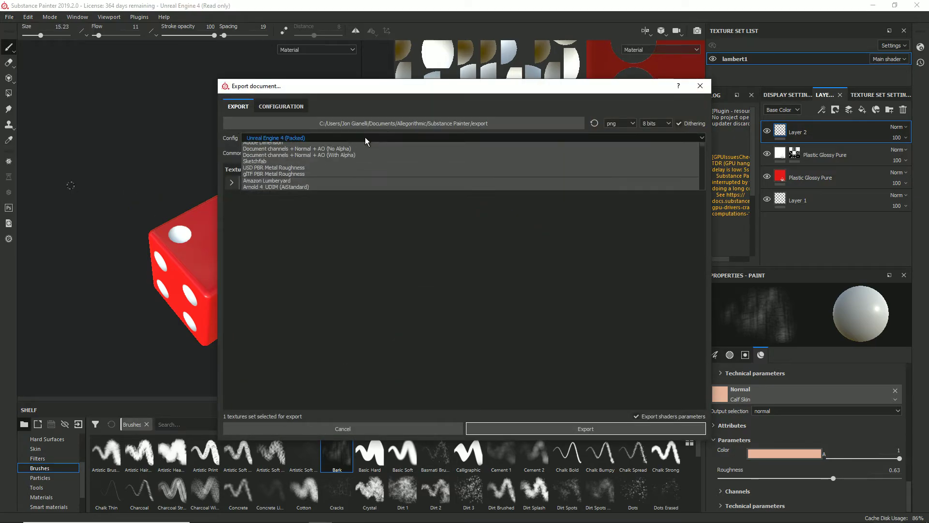
{"action": "left_click", "coordinate": [299, 197]}
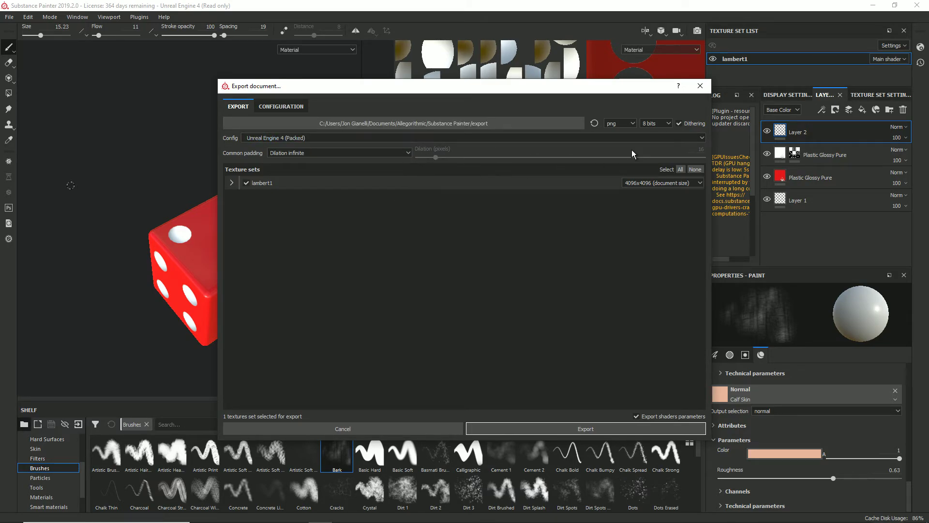
{"action": "left_click", "coordinate": [621, 126]}
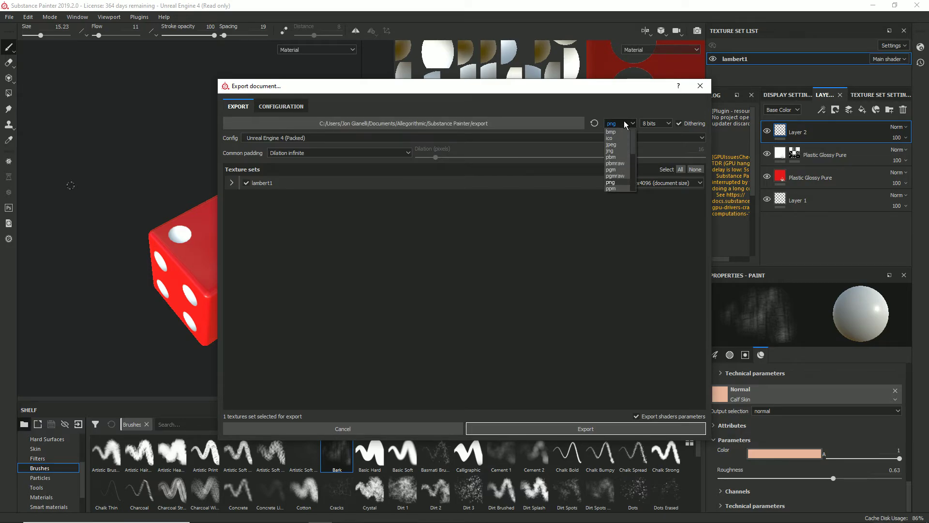
{"action": "left_click", "coordinate": [624, 121]}
Step: Set the export folder to Documents and export the lambert1 texture set
{"action": "left_click", "coordinate": [435, 123]}
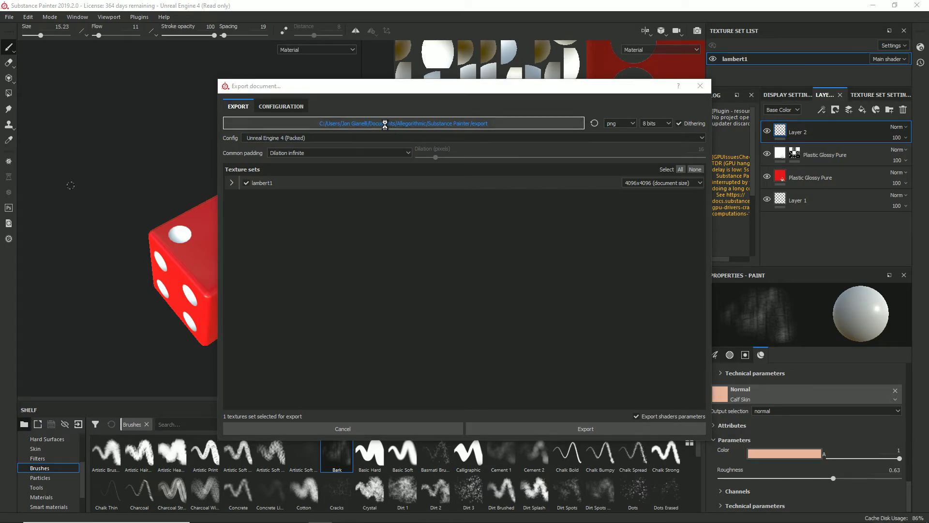
{"action": "left_click", "coordinate": [259, 204]}
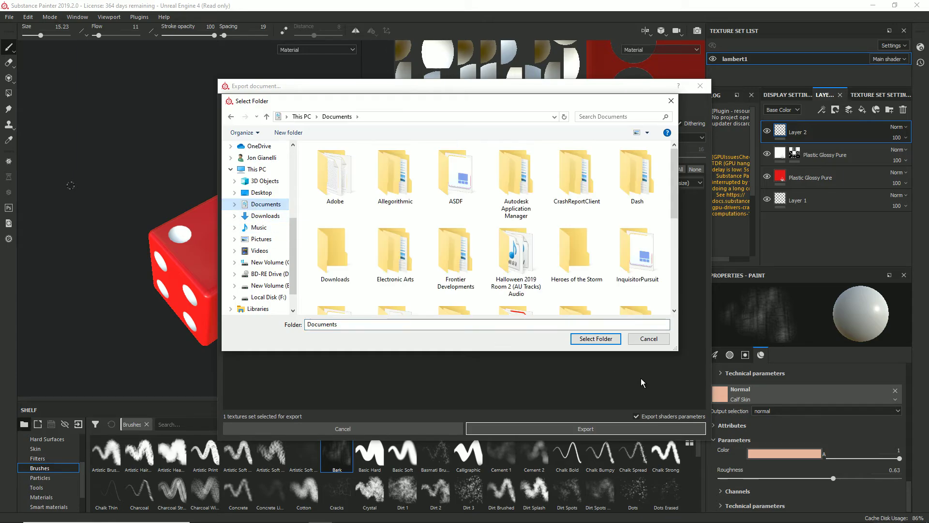
{"action": "left_click", "coordinate": [605, 338]}
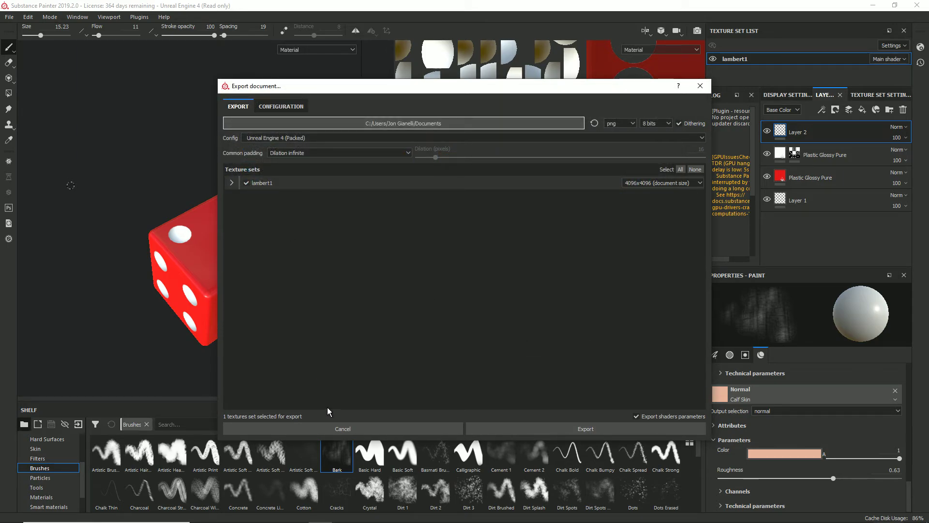
{"action": "left_click", "coordinate": [588, 430]}
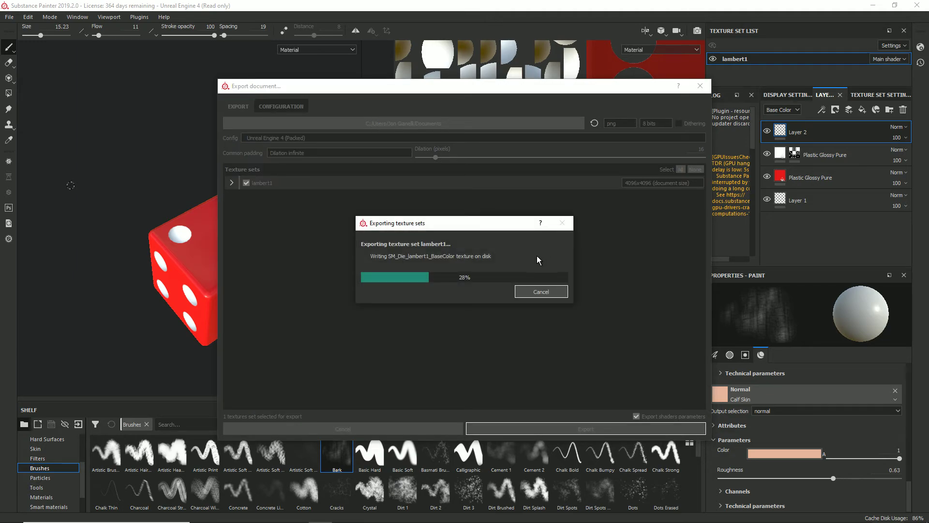
Step: Switch to File Explorer and look for the exported SM_Die PNG files in the Documents folder
{"action": "left_click", "coordinate": [250, 513]}
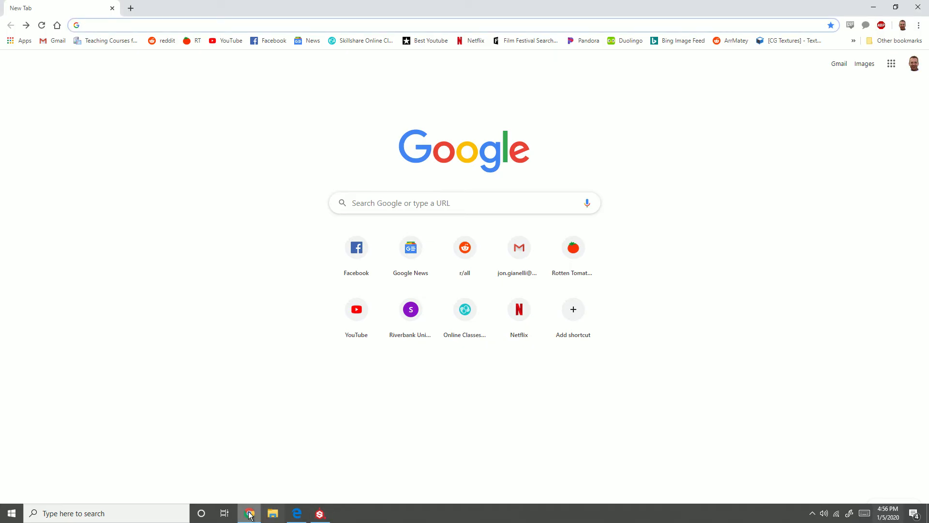
{"action": "left_click", "coordinate": [249, 514]}
{"action": "left_click", "coordinate": [273, 513]}
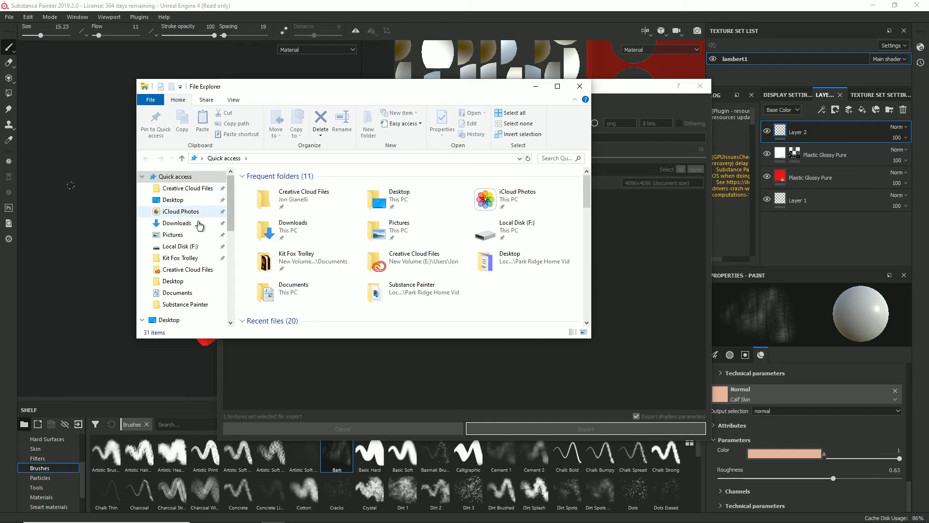
{"action": "left_click", "coordinate": [178, 293]}
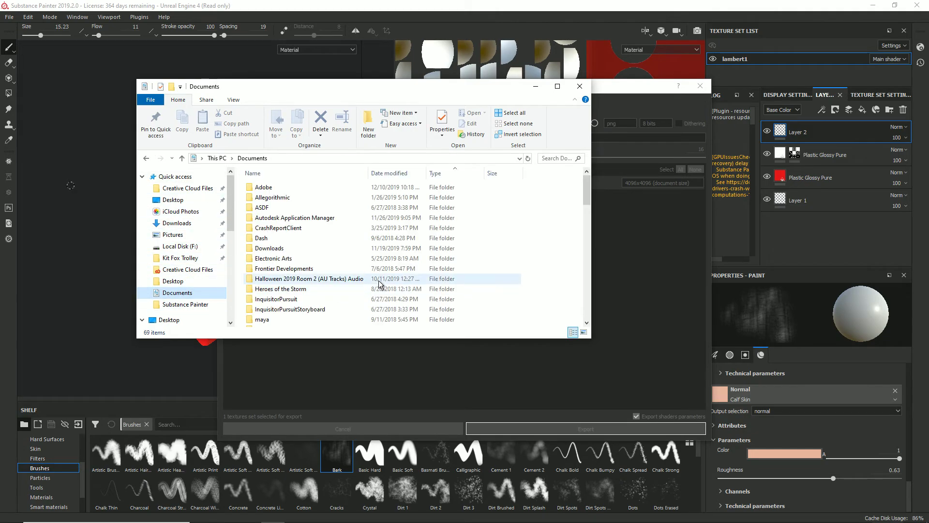
{"action": "scroll", "coordinate": [380, 284], "scroll_direction": "down", "scroll_amount": 12}
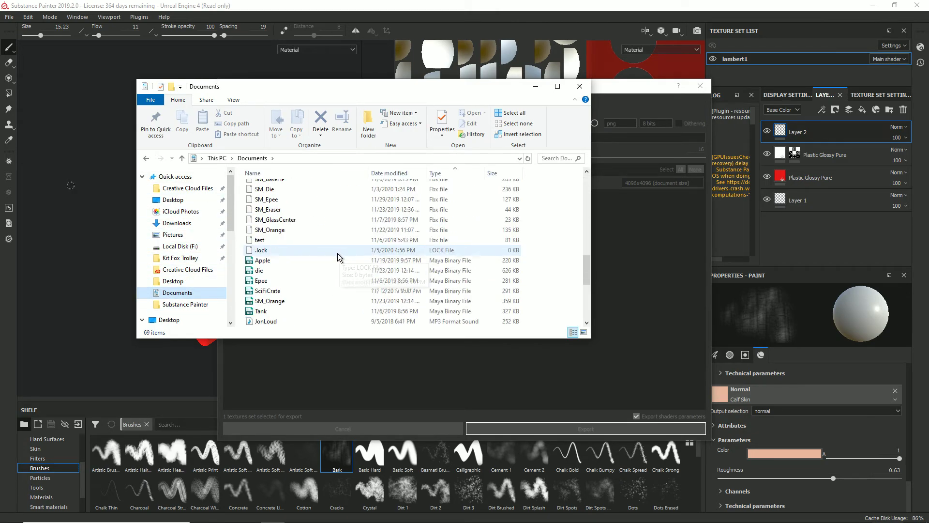
{"action": "scroll", "coordinate": [334, 255], "scroll_direction": "down", "scroll_amount": 5}
{"action": "scroll", "coordinate": [333, 254], "scroll_direction": "up", "scroll_amount": 8}
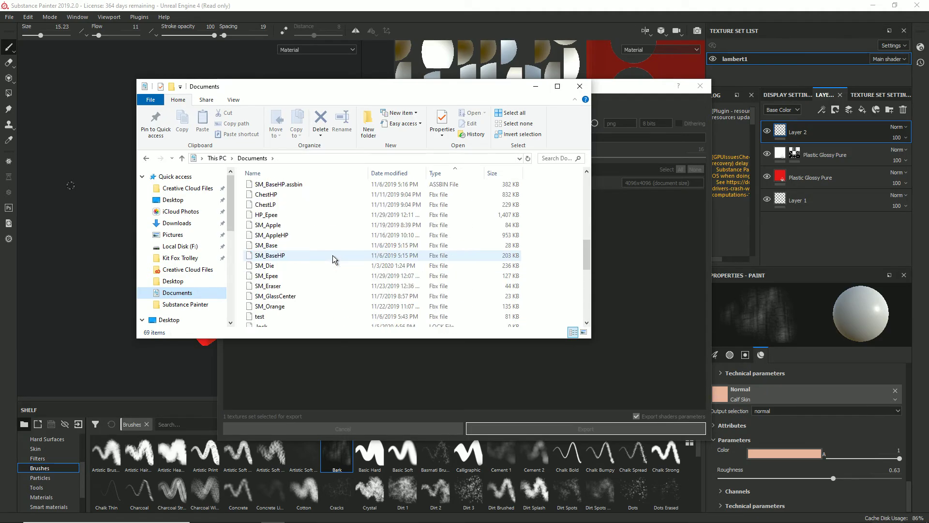
{"action": "scroll", "coordinate": [332, 255], "scroll_direction": "down", "scroll_amount": 6}
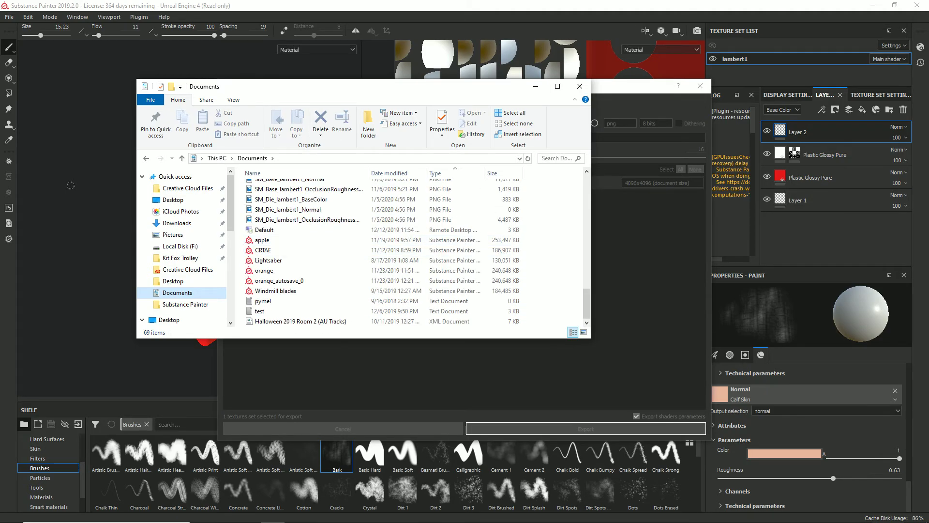
{"action": "left_click_drag", "start_coordinate": [342, 84], "coordinate": [315, 322]}
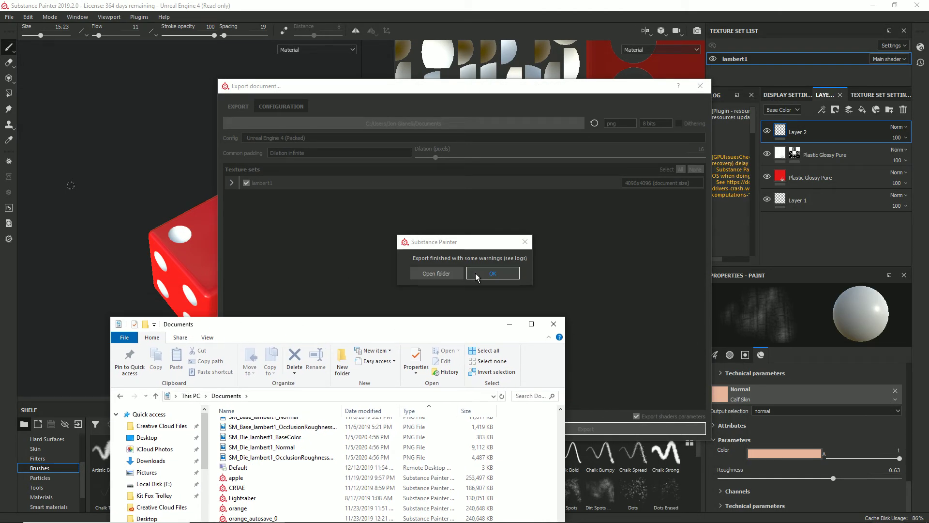
Step: Dismiss the export message and locate the SM_Die_lambert1 BaseColor and Normal files in the Documents window
{"action": "left_click", "coordinate": [492, 273]}
{"action": "left_click", "coordinate": [272, 513]}
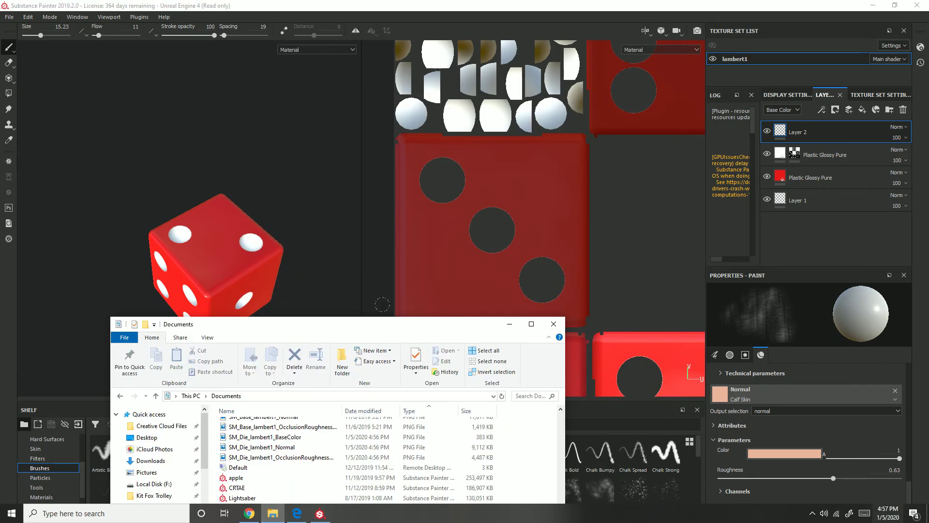
{"action": "left_click_drag", "start_coordinate": [348, 324], "coordinate": [373, 149]}
{"action": "scroll", "coordinate": [307, 322], "scroll_direction": "up", "scroll_amount": 2}
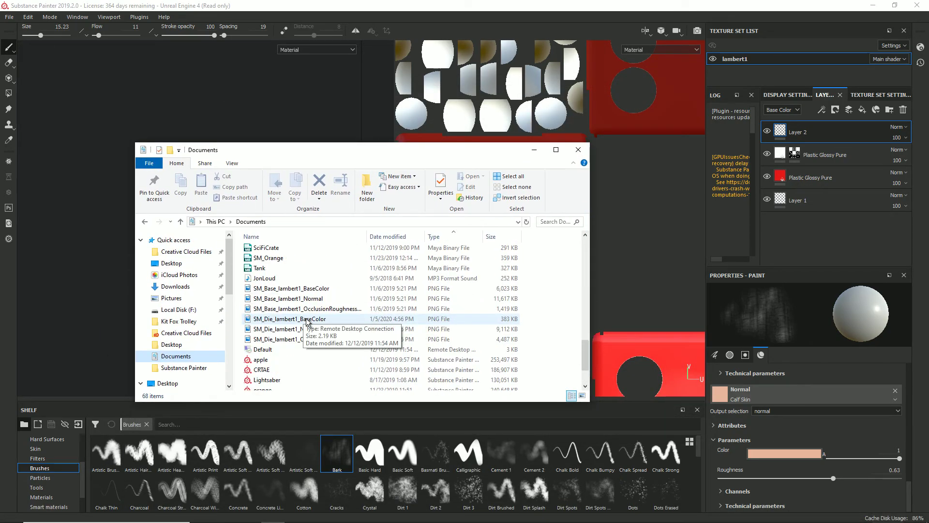
{"action": "left_click", "coordinate": [307, 320]}
{"action": "left_click", "coordinate": [293, 330]}
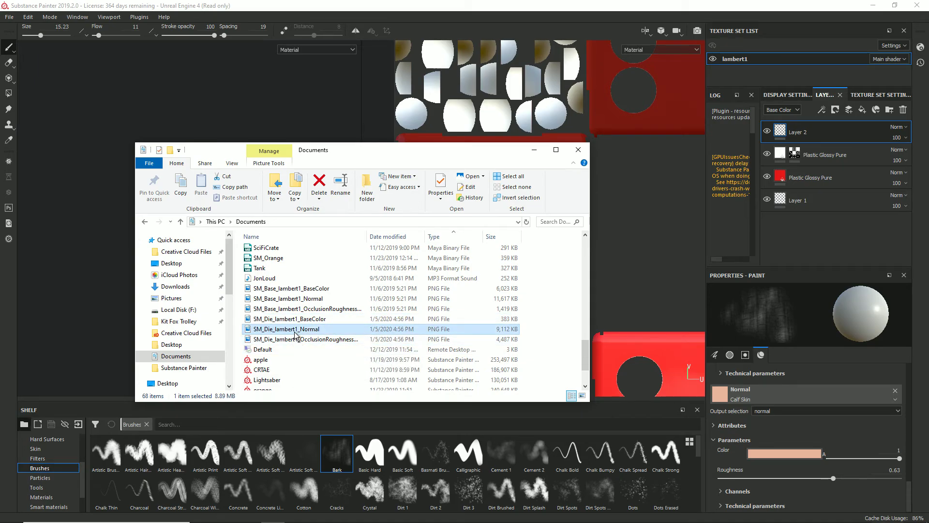
Step: View the exported SM_Die_lambert1 BaseColor, Normal and OcclusionRoughnessMetallic images in Photos
{"action": "double_click", "coordinate": [297, 319]}
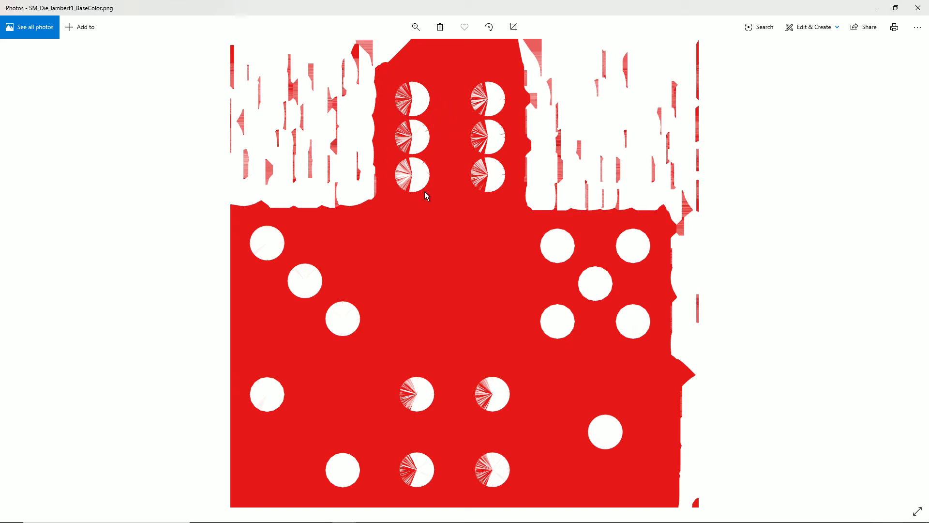
{"action": "key", "text": "Right"}
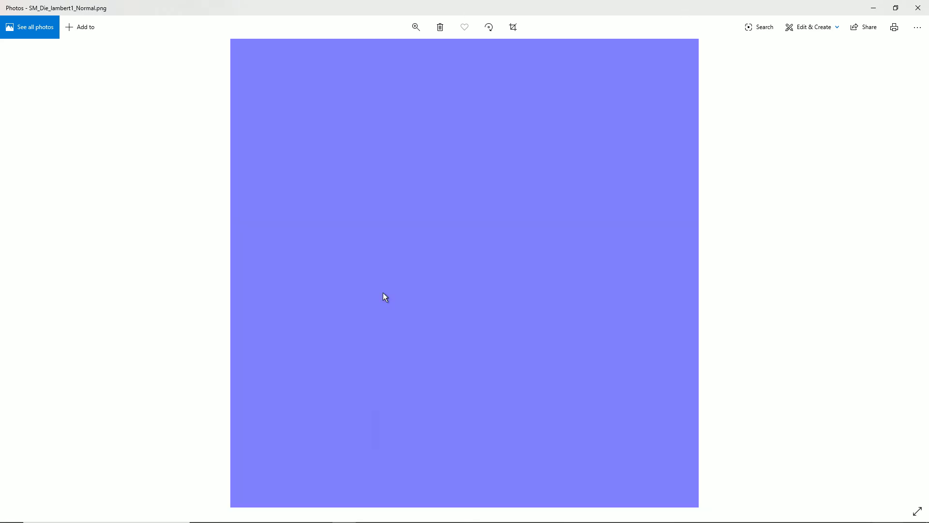
{"action": "key", "text": "Right"}
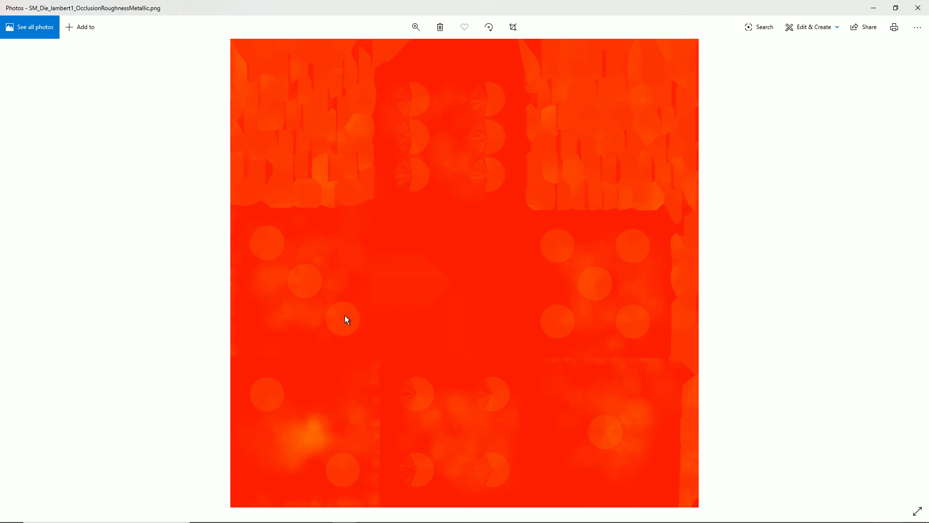
Step: Return to the BaseColor image and examine the dots of the six-dot face up close
{"action": "key", "text": "Left"}
{"action": "key", "text": "Left"}
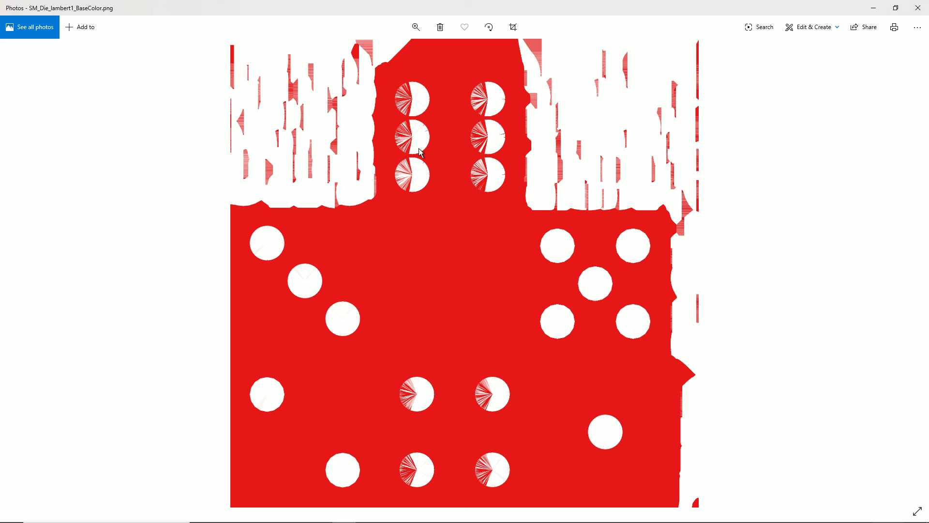
{"action": "scroll", "coordinate": [411, 169], "scroll_direction": "up", "scroll_amount": 5}
{"action": "scroll", "coordinate": [340, 115], "scroll_direction": "up", "scroll_amount": 3}
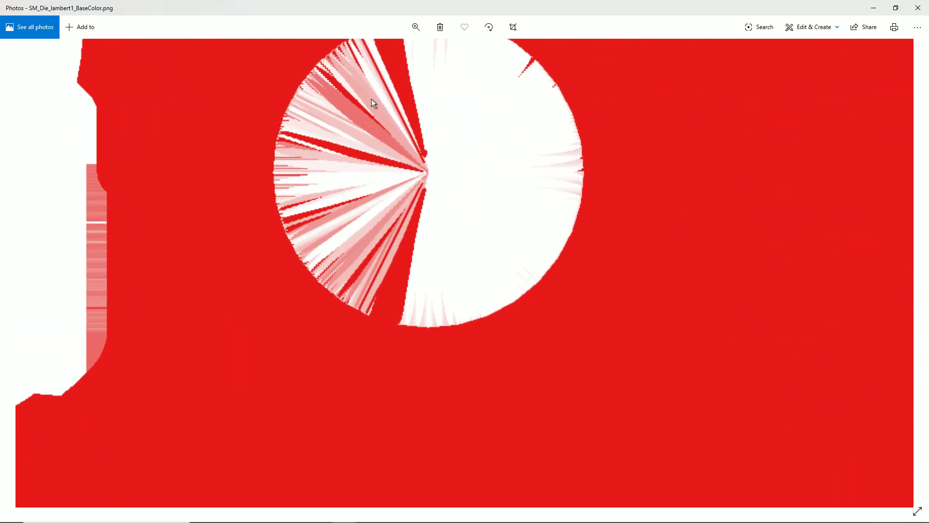
{"action": "scroll", "coordinate": [371, 99], "scroll_direction": "down", "scroll_amount": 7}
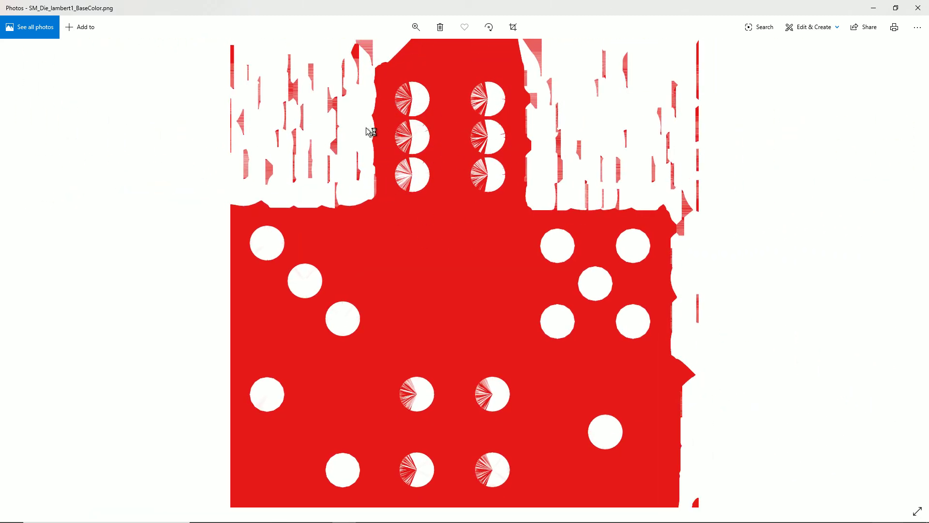
Step: Close the Photos and File Explorer windows and view the textured die again in Substance Painter
{"action": "mouse_move", "coordinate": [419, 6]}
{"action": "left_mouse_down"}
{"action": "mouse_move", "coordinate": [371, 103]}
{"action": "mouse_move", "coordinate": [280, 466]}
{"action": "left_mouse_up"}
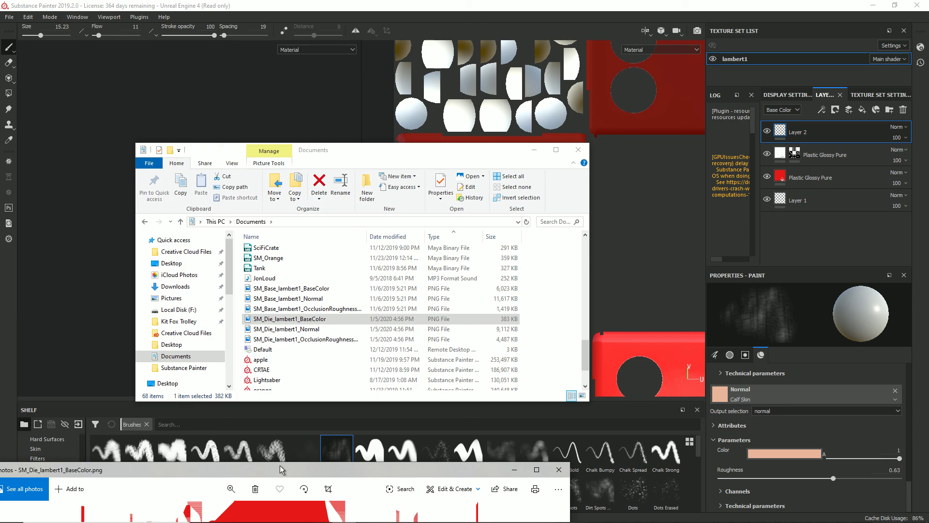
{"action": "left_click", "coordinate": [559, 470]}
{"action": "left_click", "coordinate": [578, 150]}
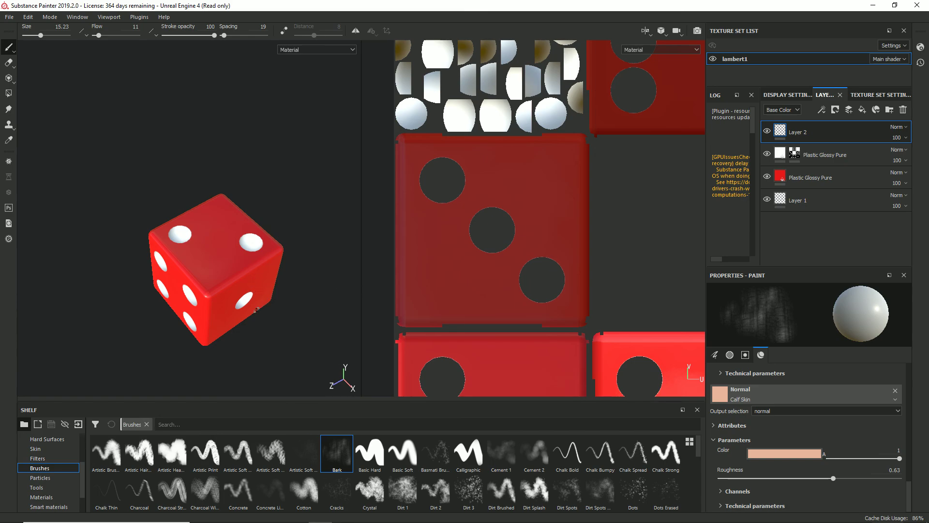
{"action": "left_click_drag", "start_coordinate": [208, 289], "coordinate": [262, 239], "text": "alt"}
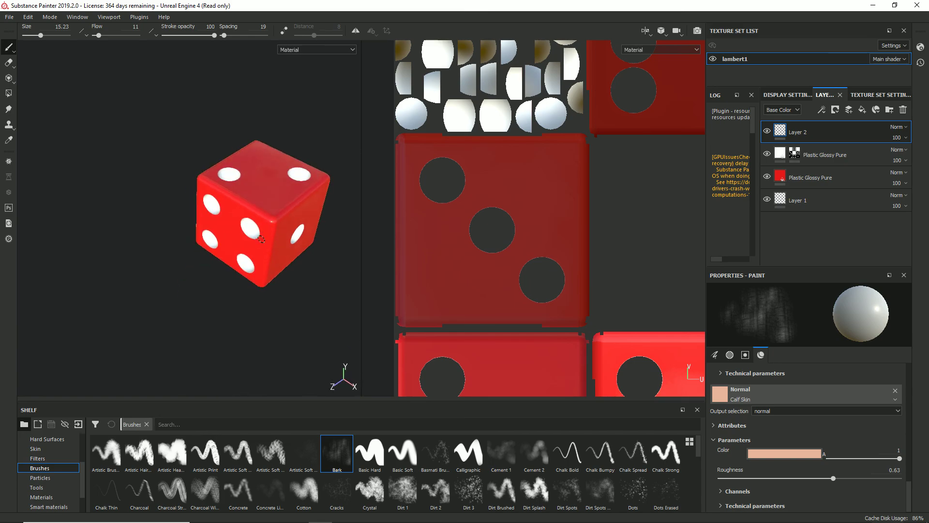